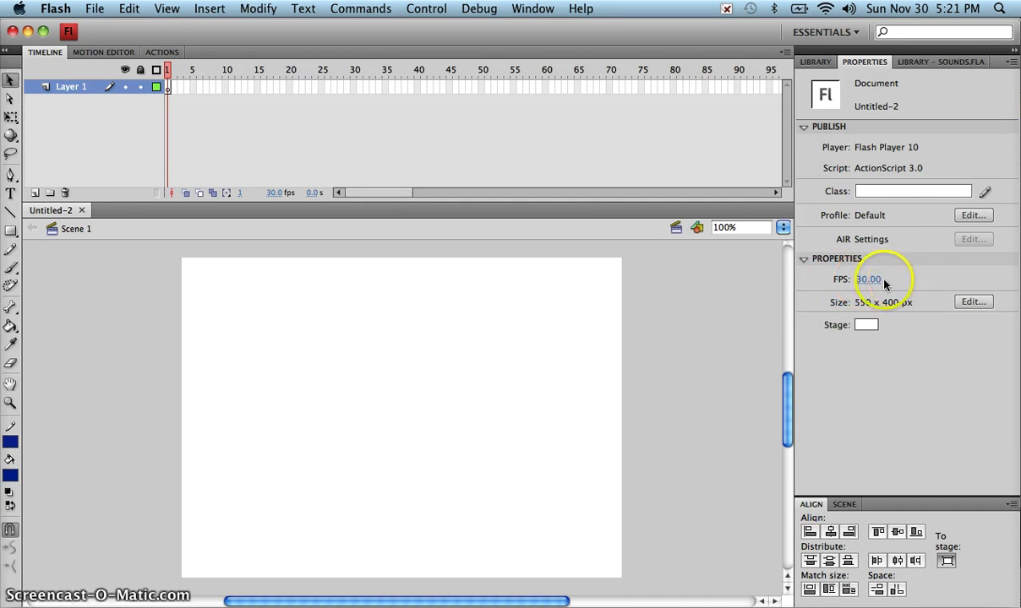
- Set the document size to 640 x 360 px and its background color to black
left_click(872, 279)
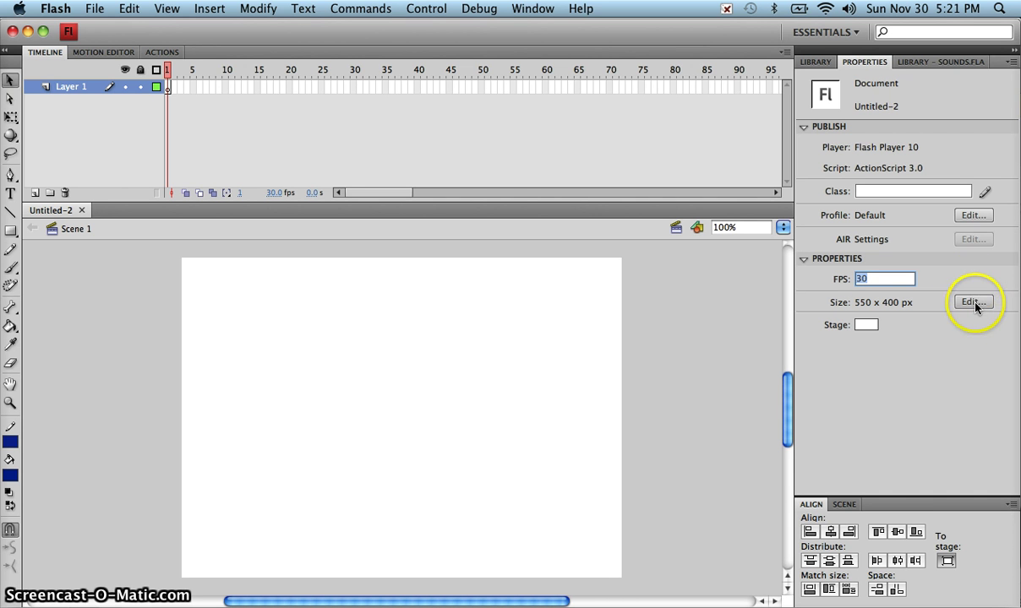
left_click(974, 303)
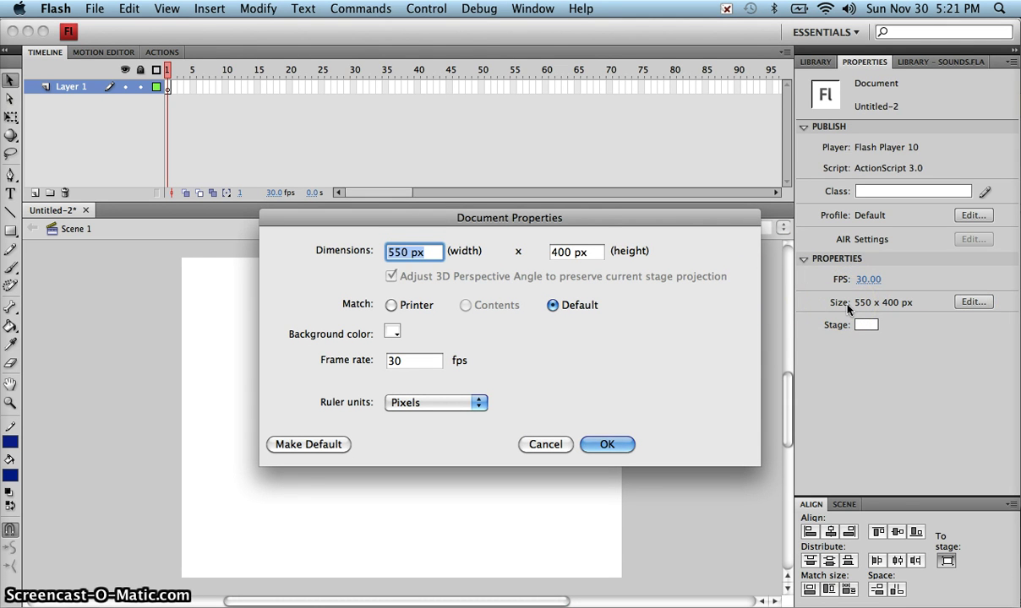
type("640")
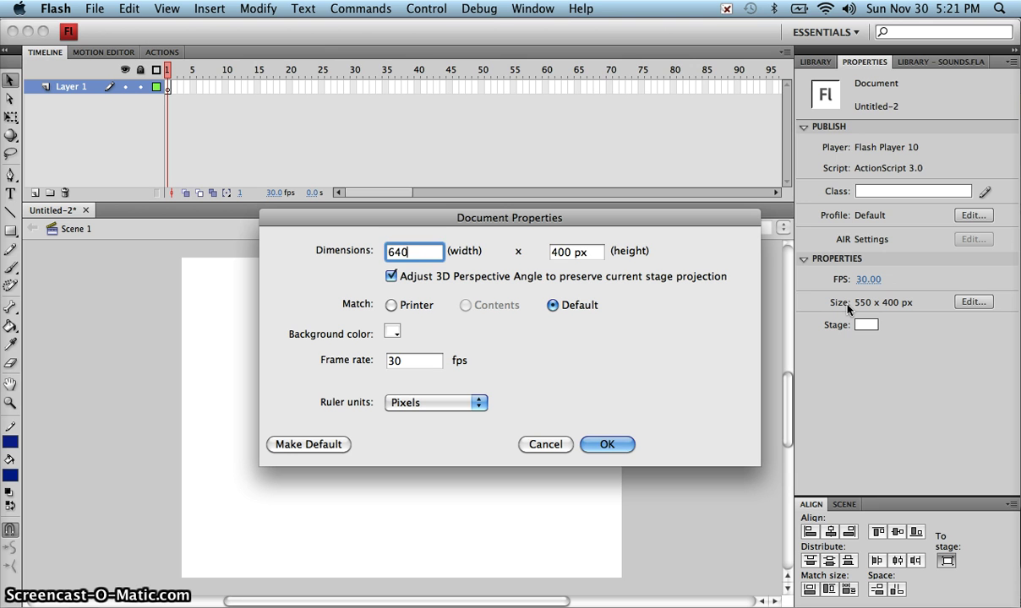
key("Tab")
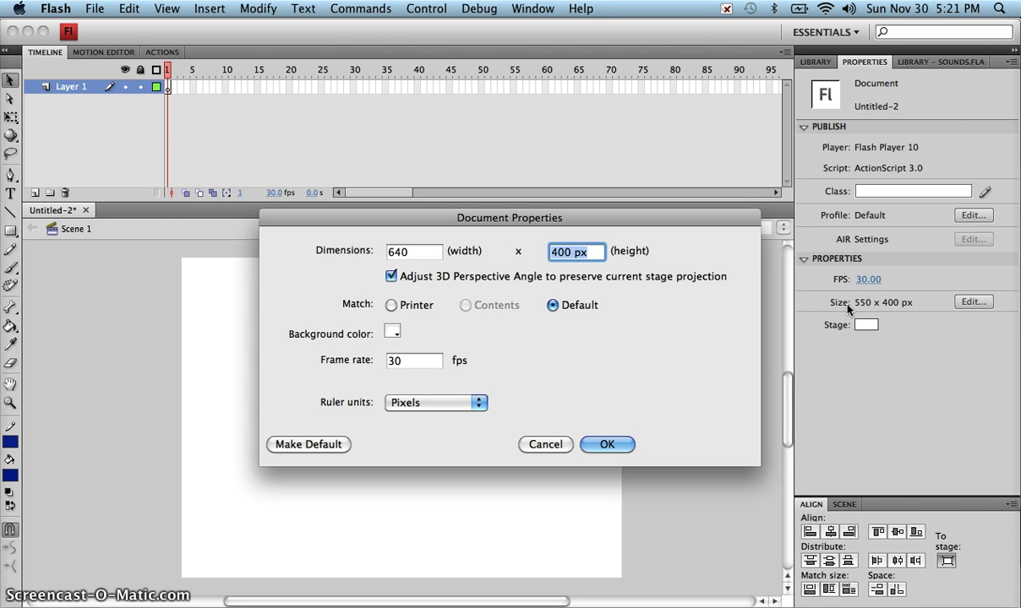
type("360")
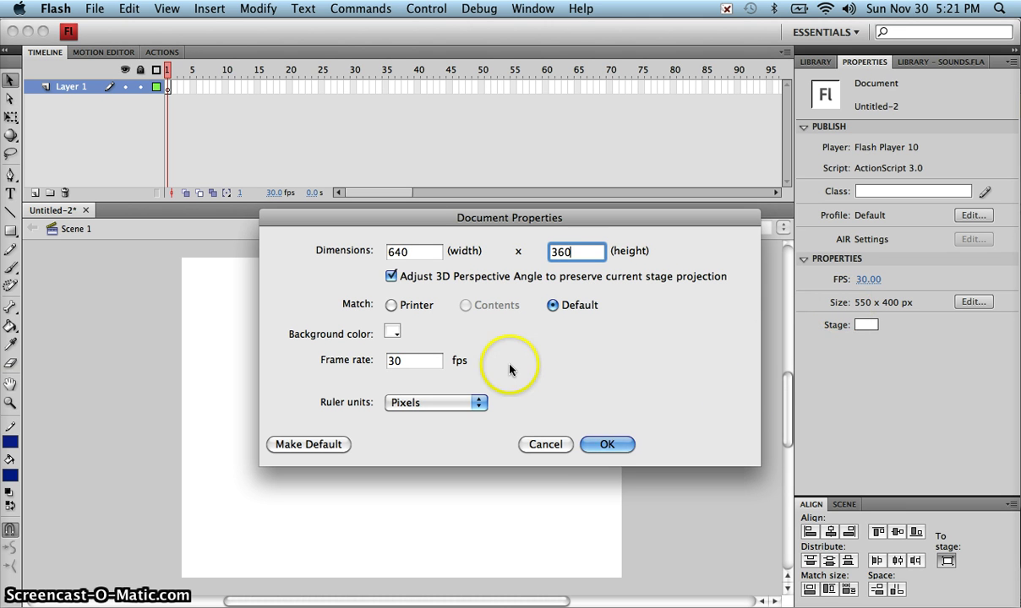
left_click(393, 332)
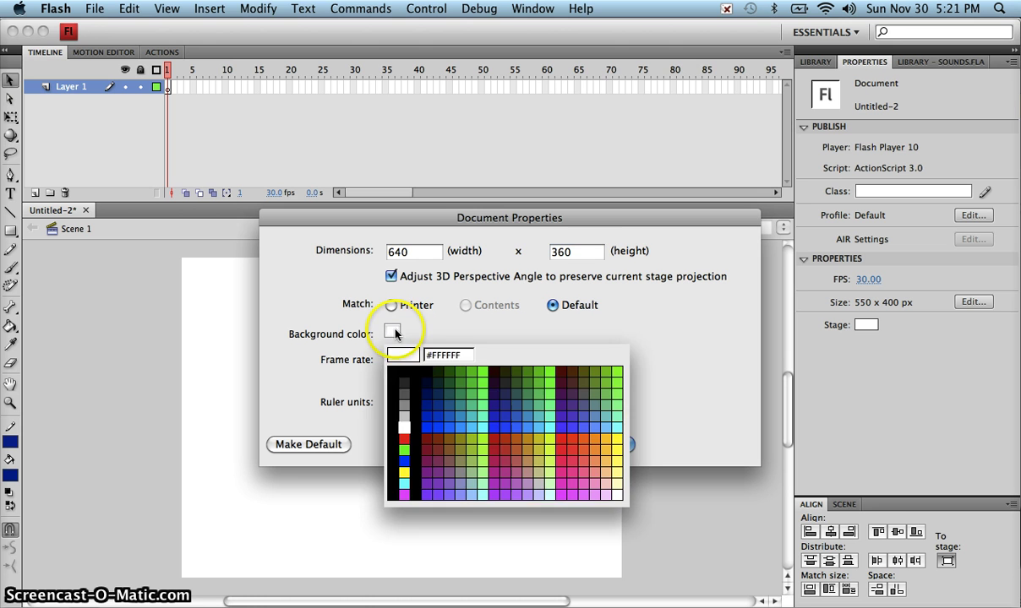
left_click(394, 372)
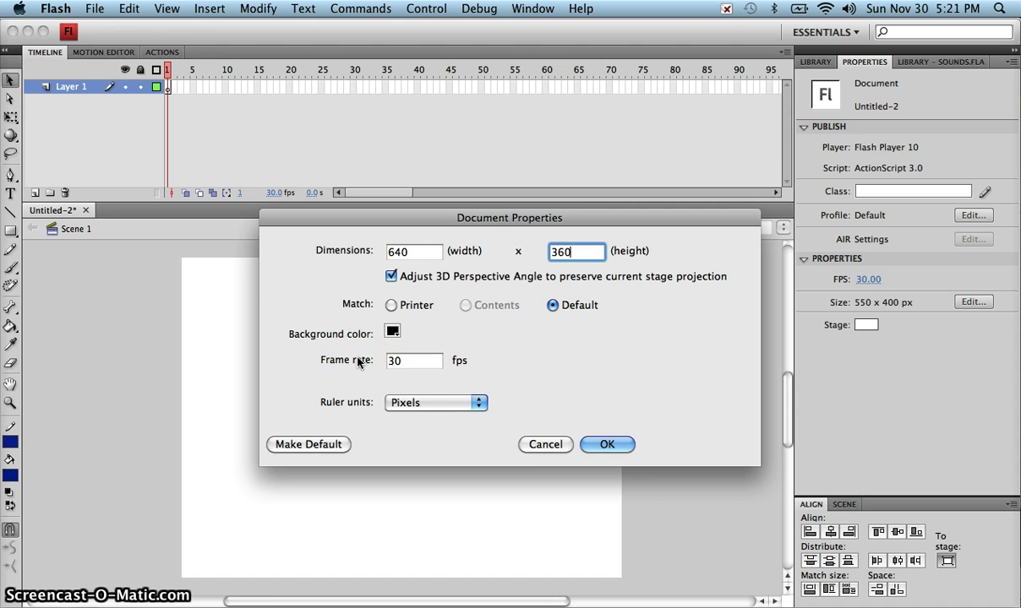
left_click(623, 450)
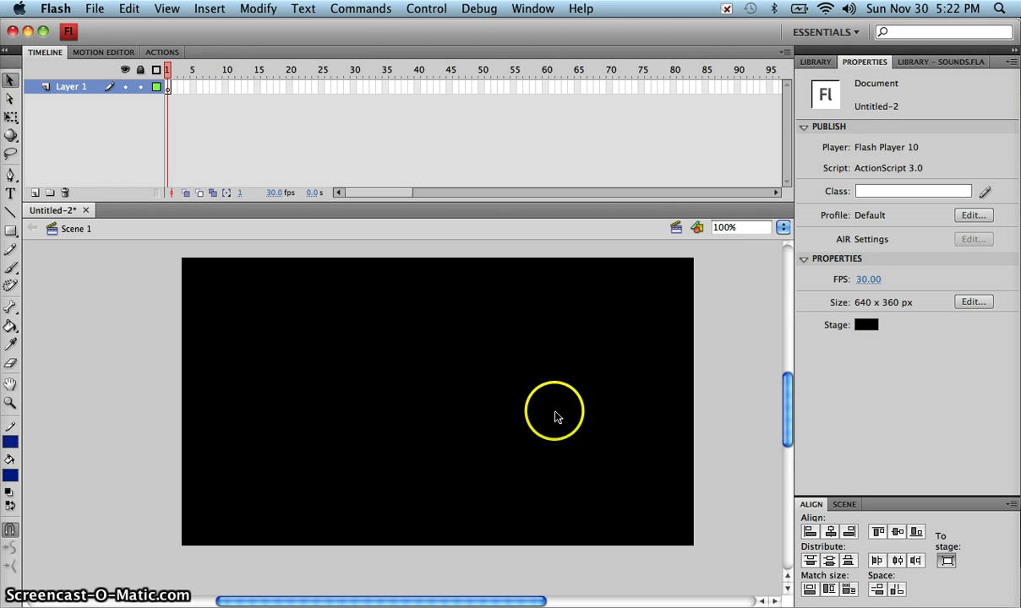
- Save the document to the Desktop in Flash CS4 format, named with 1, the author's surname and "walk cycle", overwriting the existing file
left_click(95, 9)
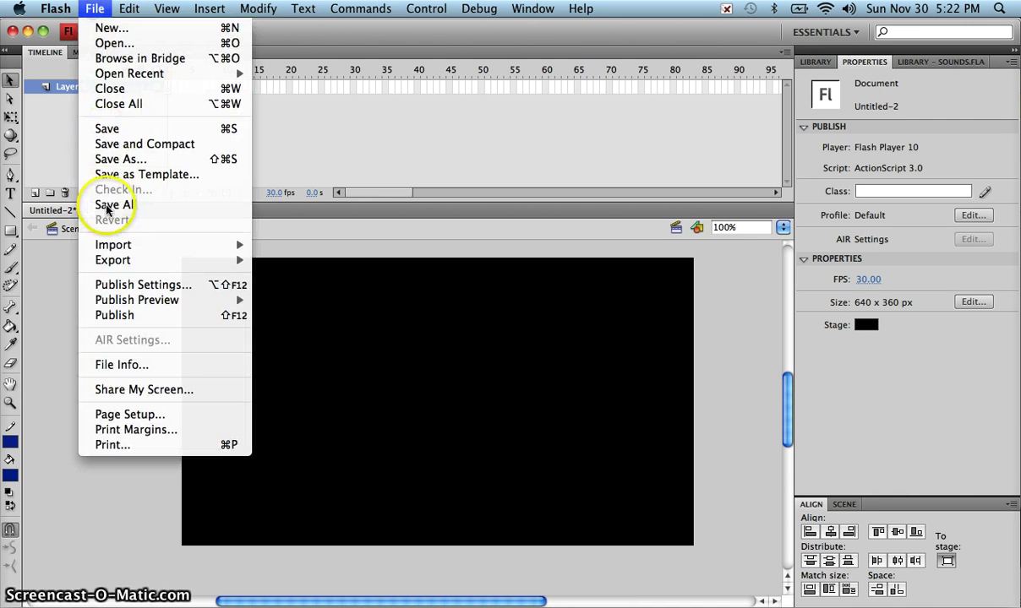
left_click(125, 159)
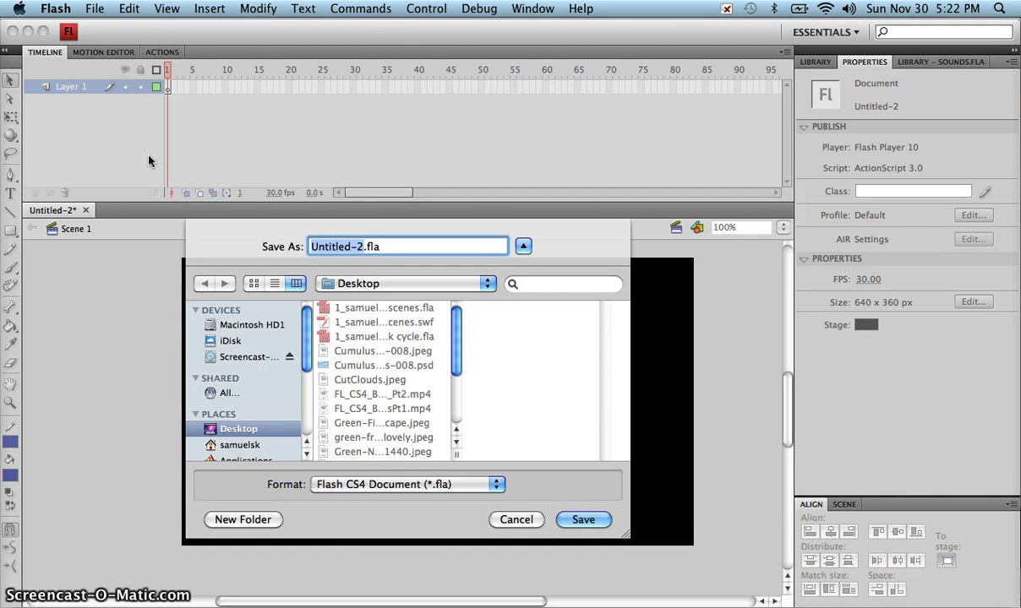
type("1_sam")
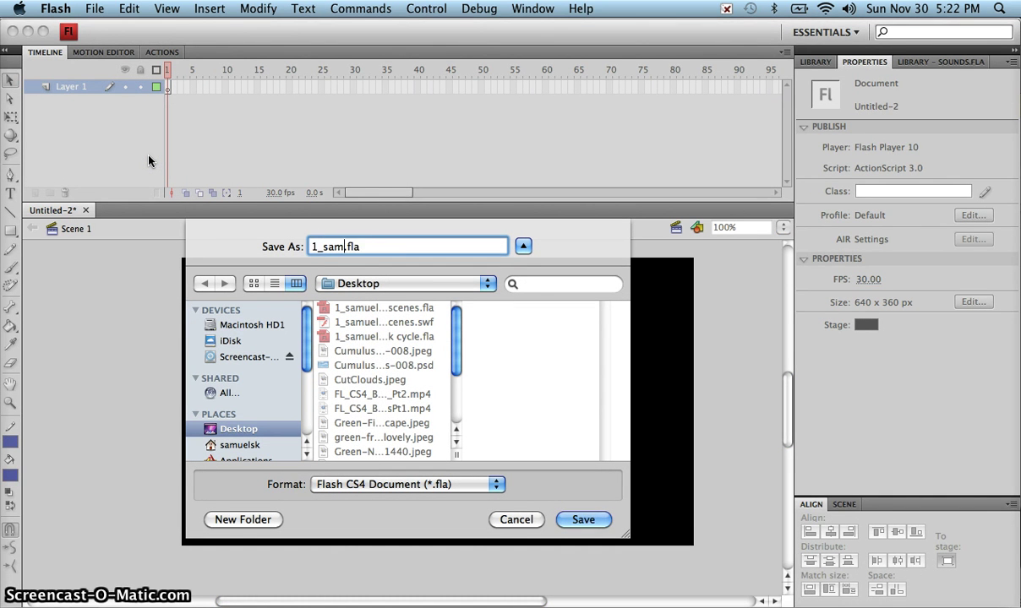
type("uelson_")
type("walk cc")
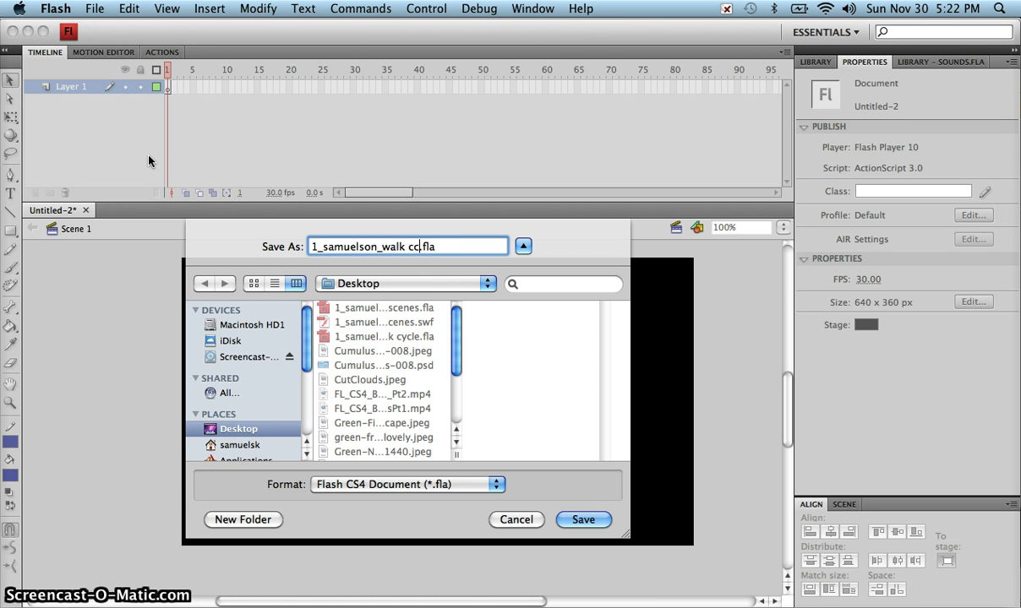
key("BackSpace")
type("ycle")
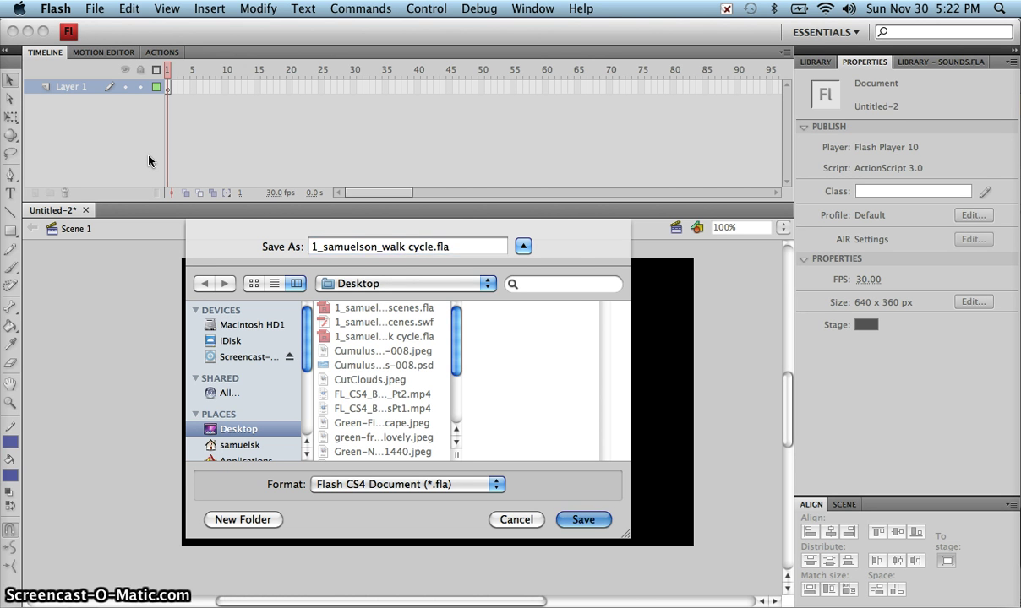
key("Return")
left_click(500, 316)
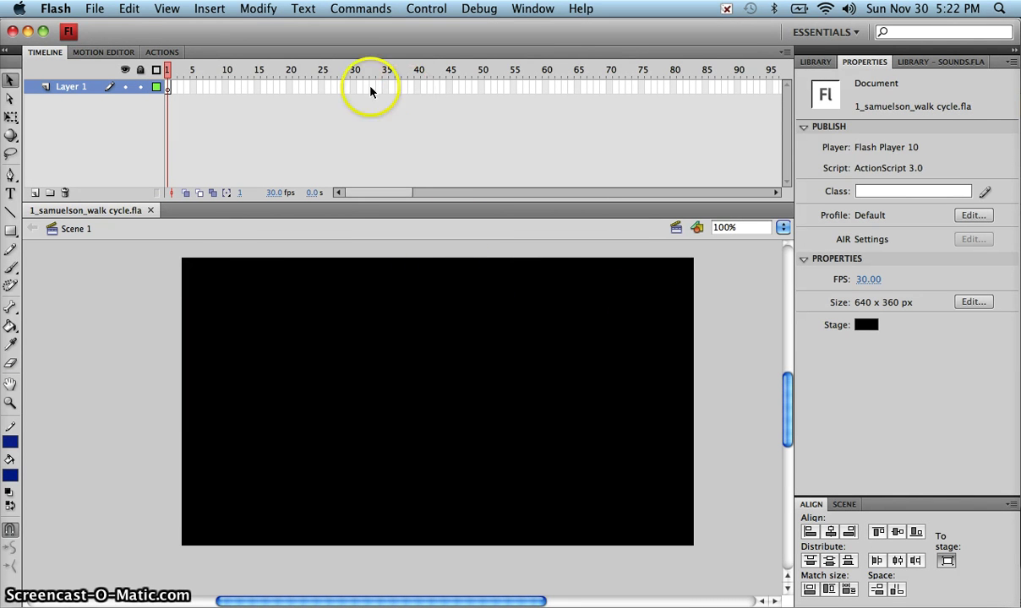
- Import sky.jpg from the Desktop to the stage and check that it is in the library
left_click(97, 10)
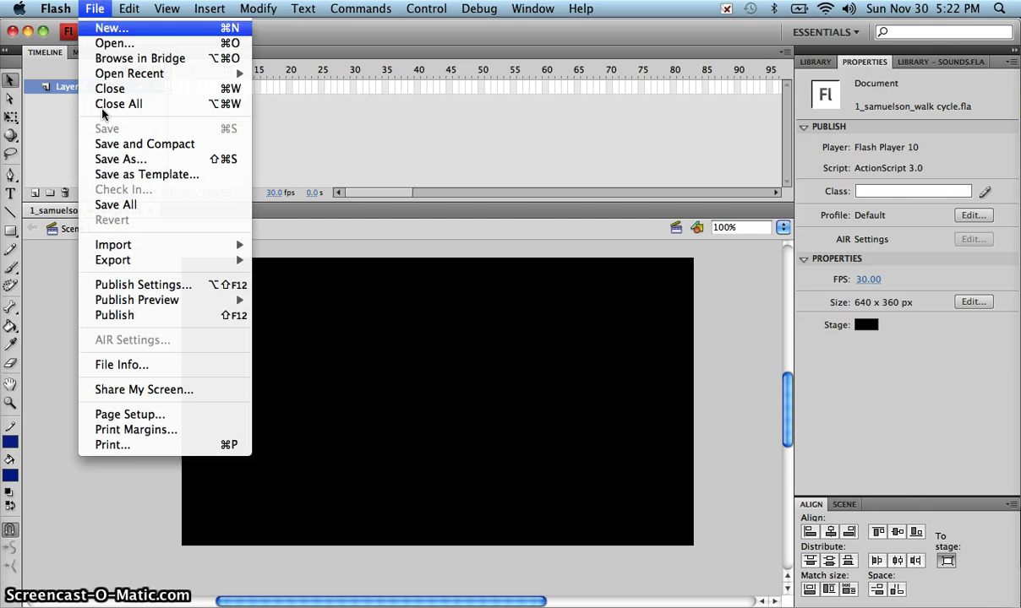
mouse_move(128, 247)
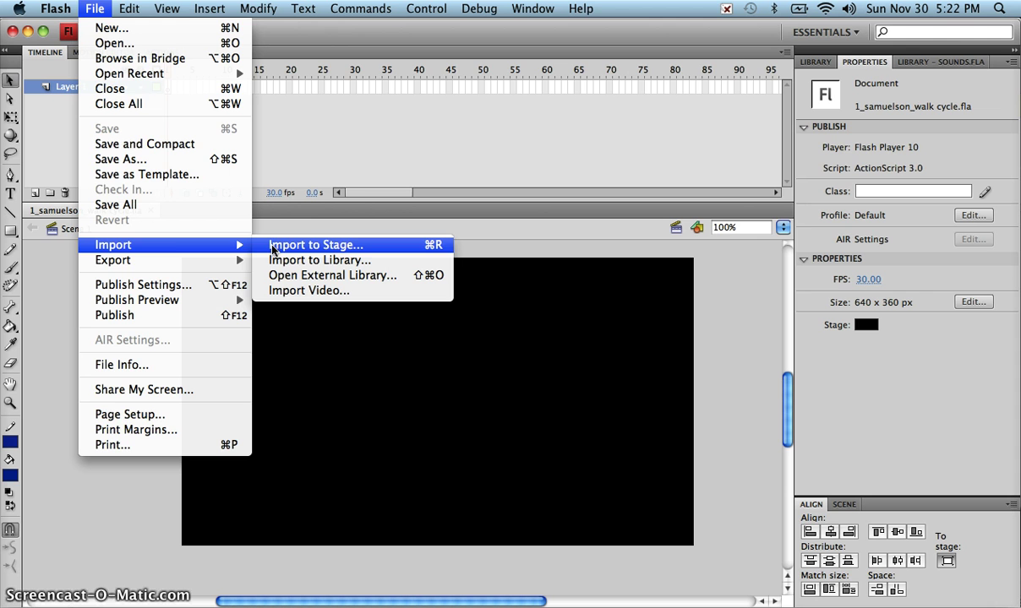
left_click(305, 245)
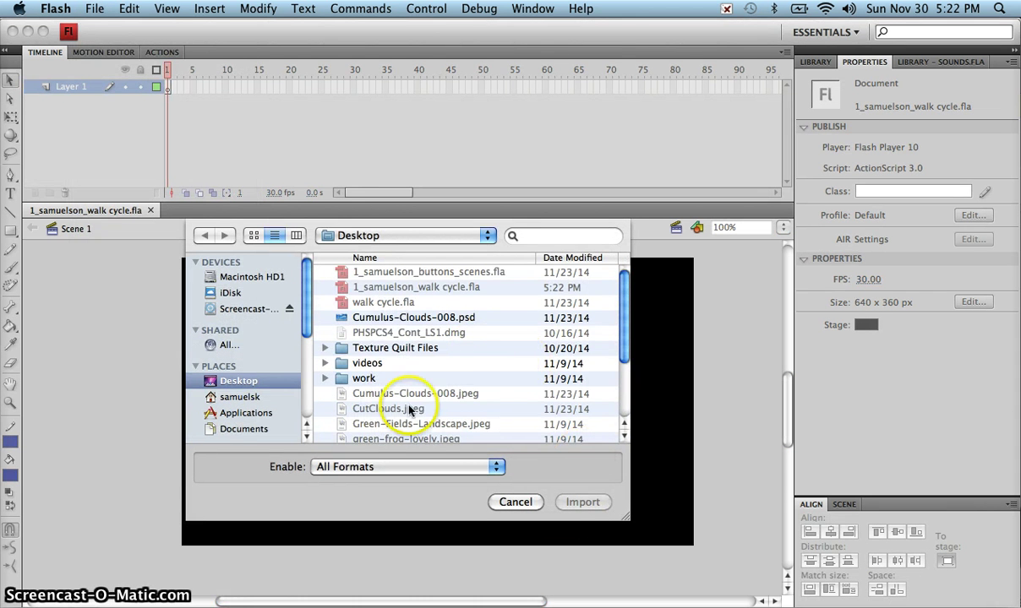
scroll(414, 399, "down", 3)
left_click(385, 389)
left_click(583, 502)
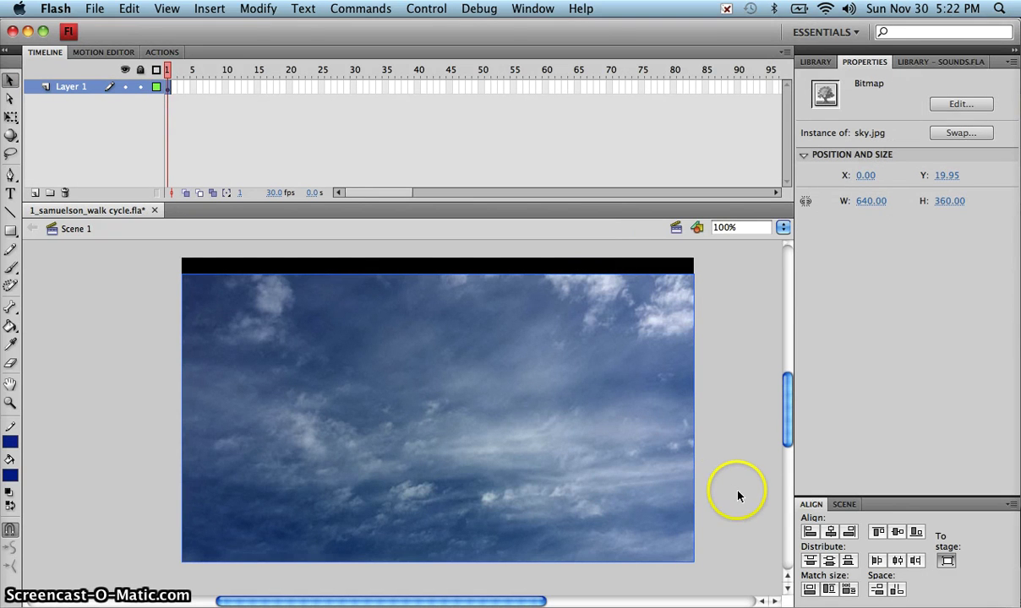
left_click(815, 61)
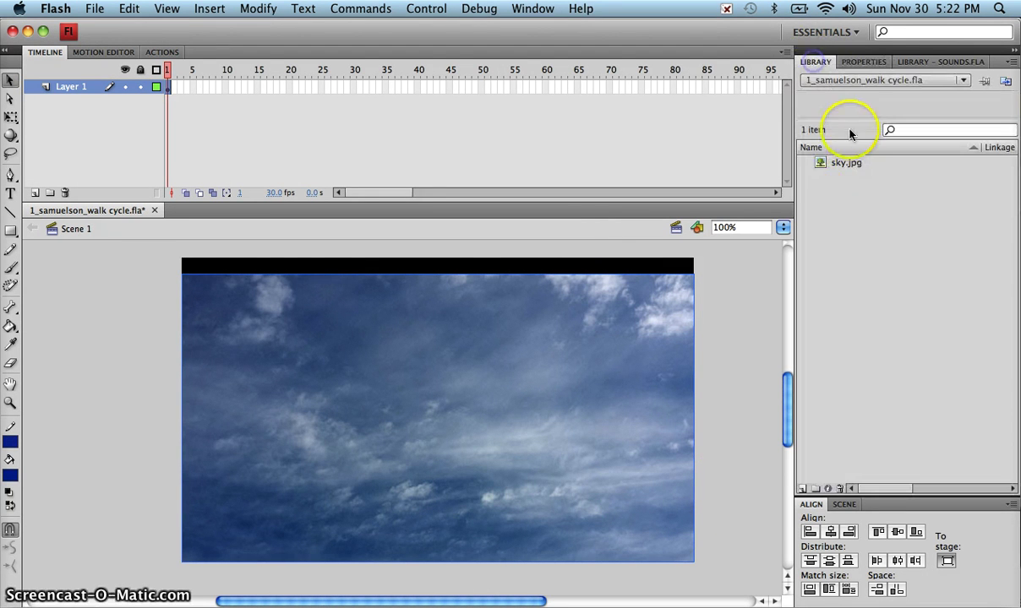
left_click(863, 61)
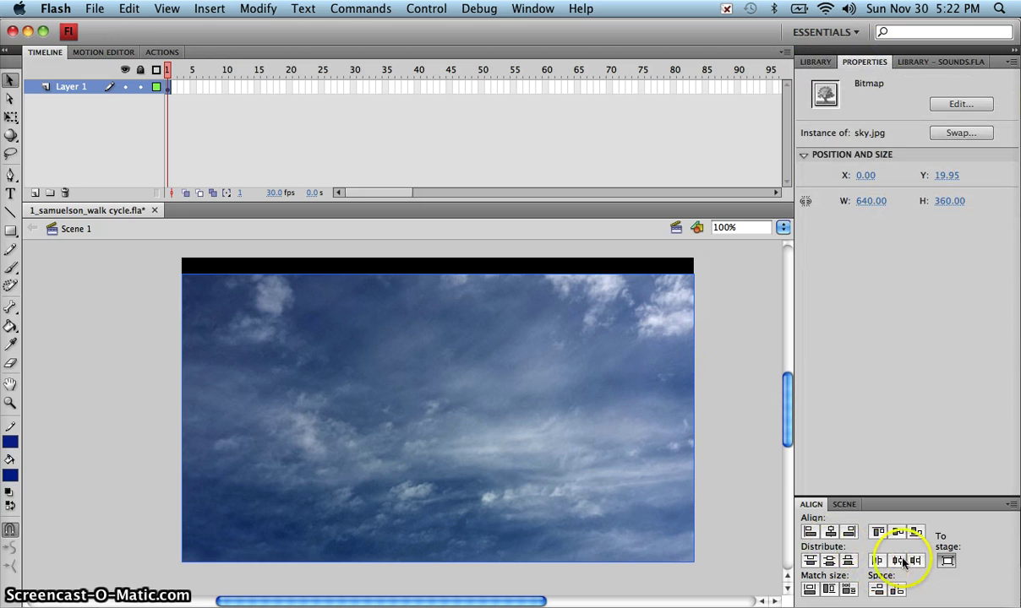
- Align the sky image to the top edge of the stage so it covers the whole stage
left_click(946, 561)
left_click(946, 562)
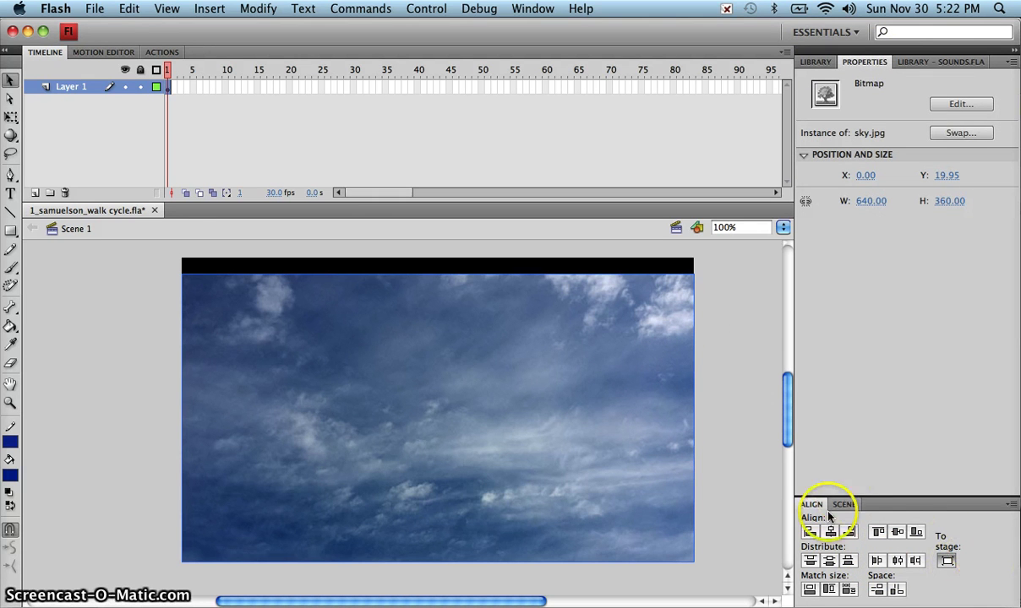
left_click(903, 532)
left_click(878, 532)
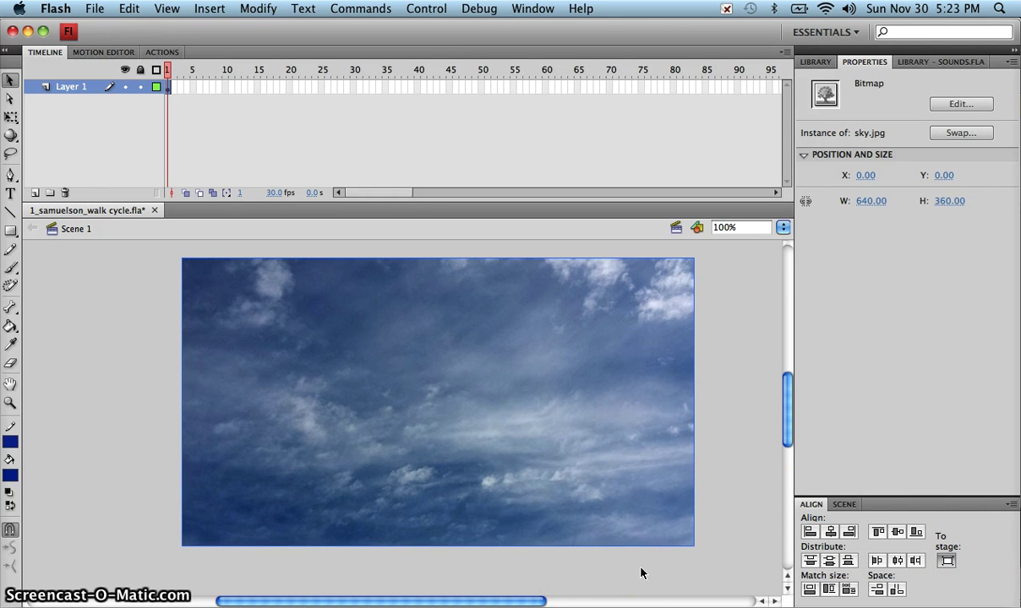
- Duplicate the sky image and snap the copy against the original's right edge at X 640, Y 0
key("super+minus")
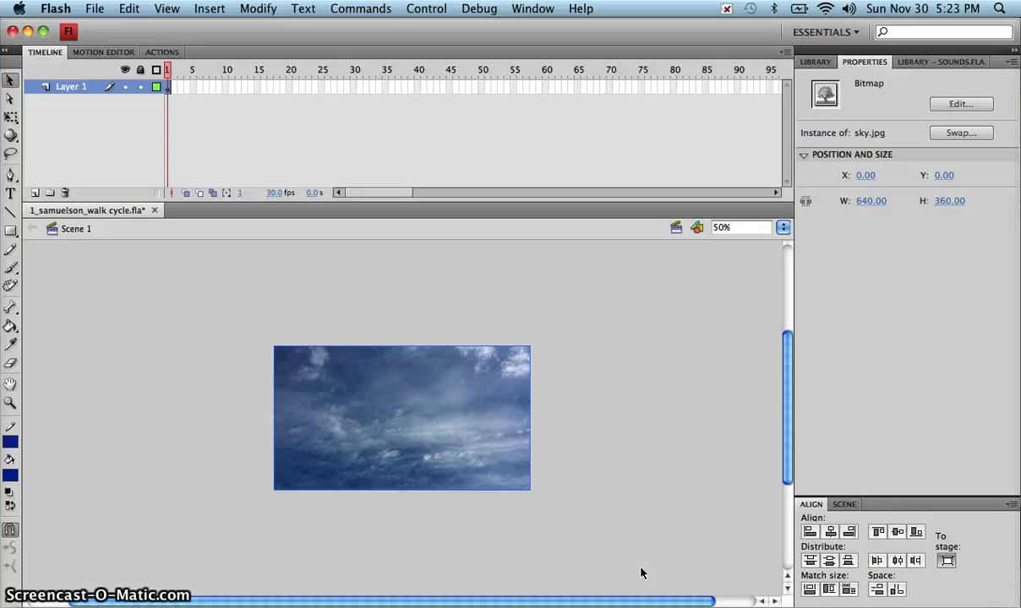
key("super+d")
left_click(425, 397)
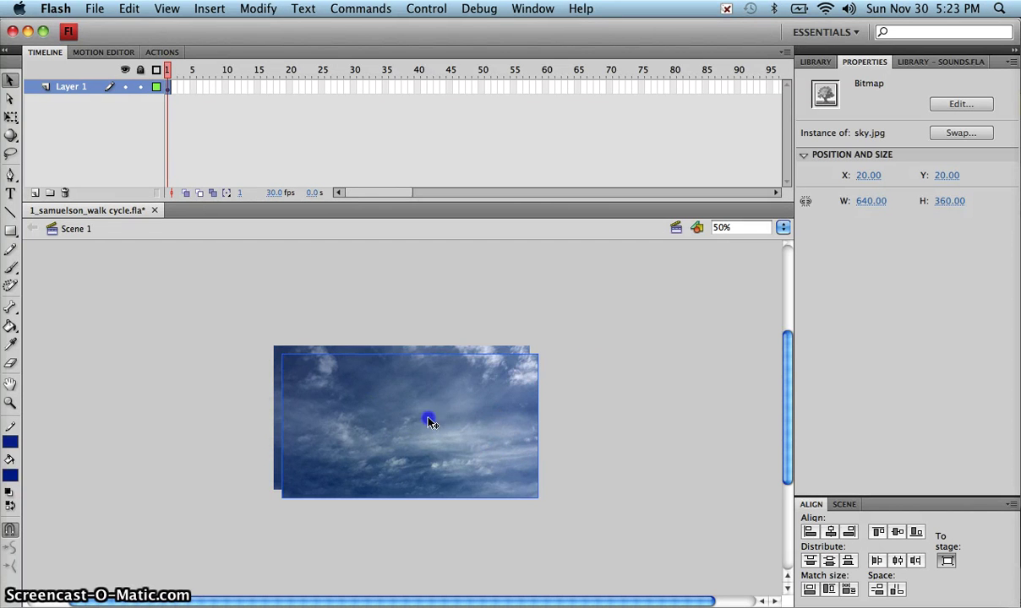
left_click_drag(428, 421, 640, 414)
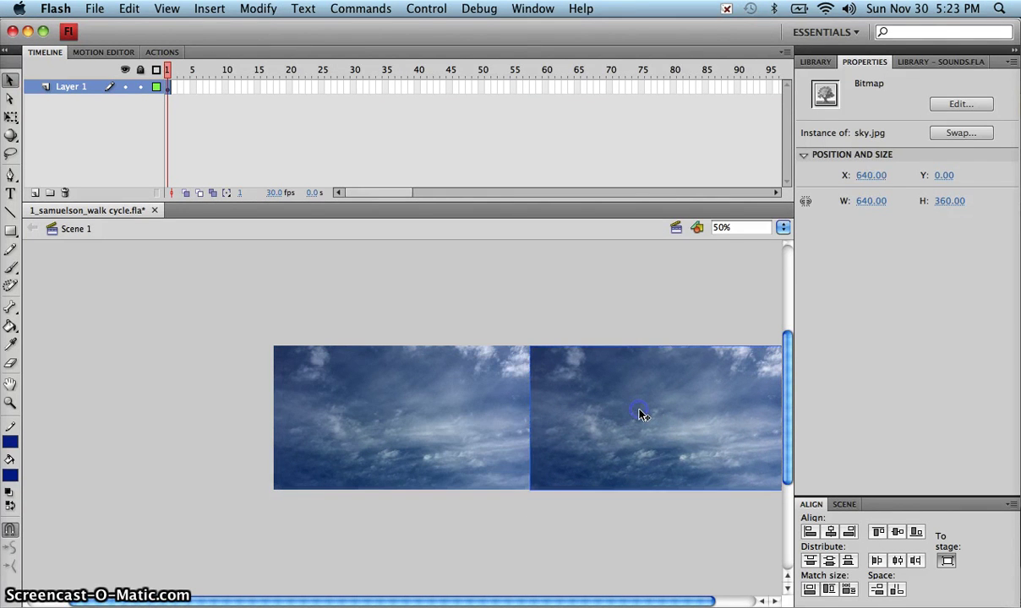
left_click(644, 327)
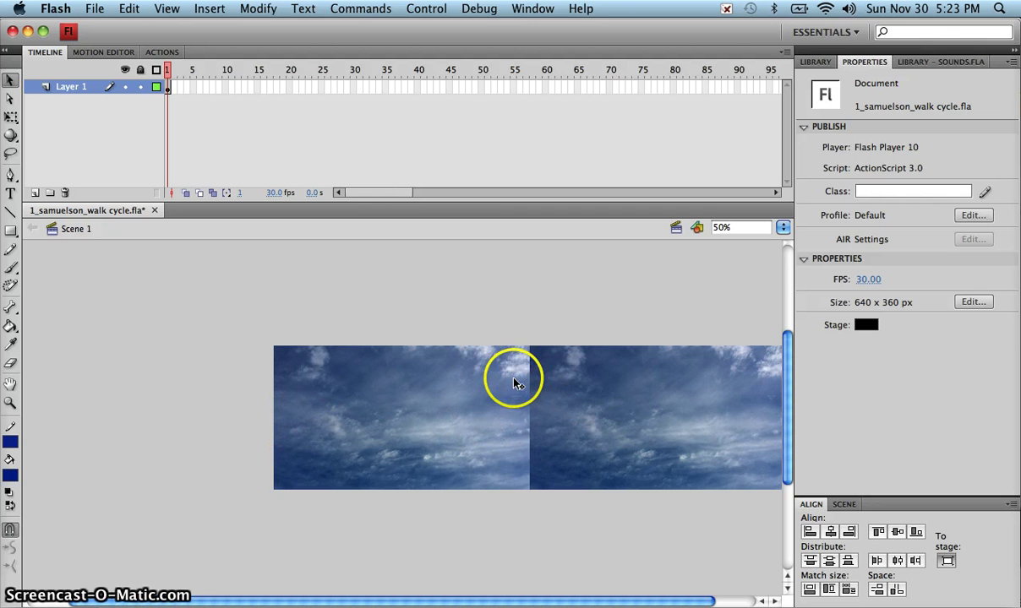
- Flip the right-hand sky copy horizontally so it mirrors the original at the seam, and deselect it
left_click(602, 385)
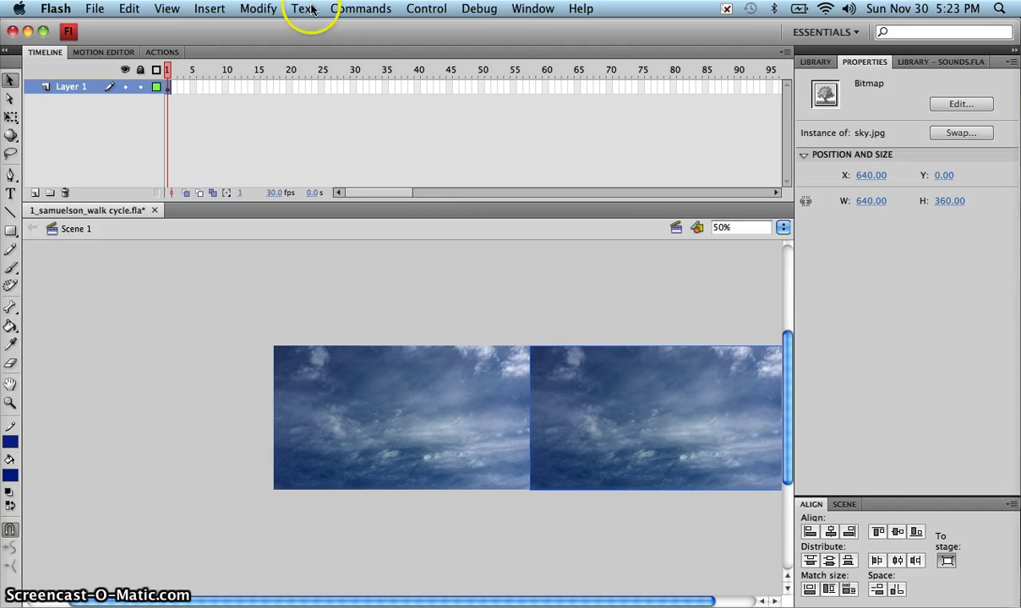
left_click(251, 12)
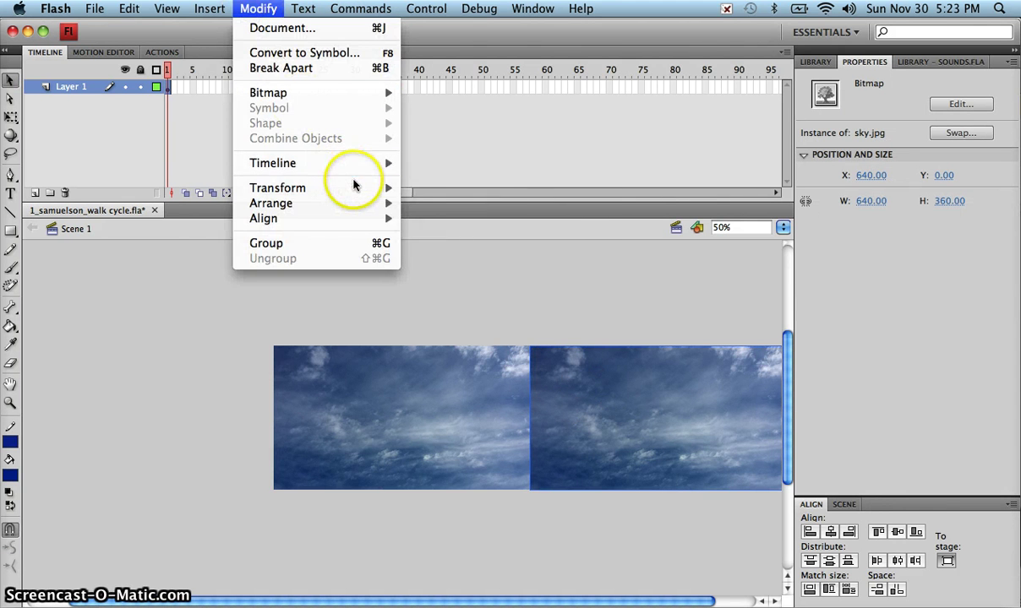
mouse_move(365, 194)
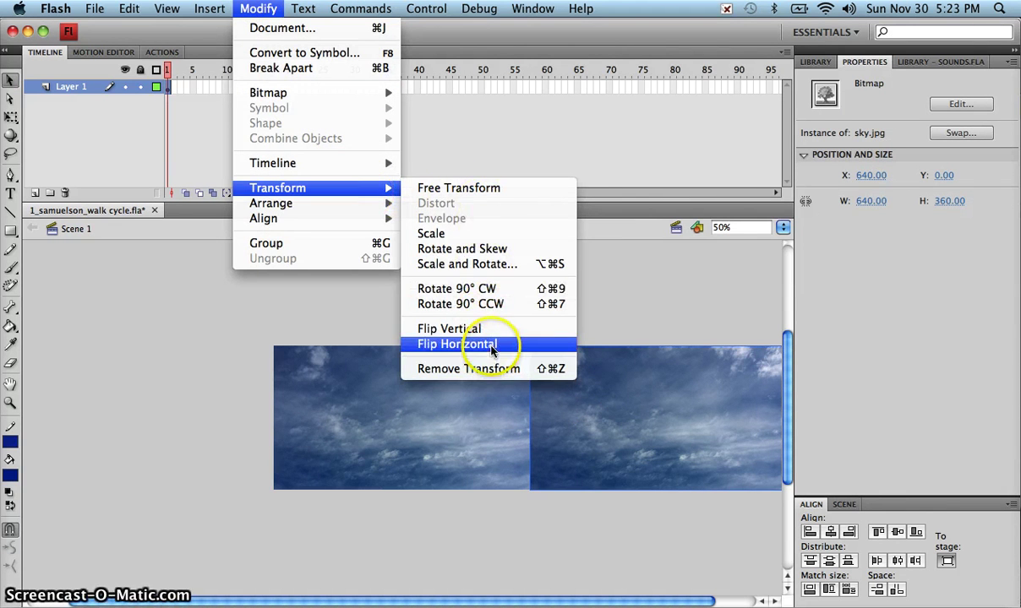
left_click(524, 343)
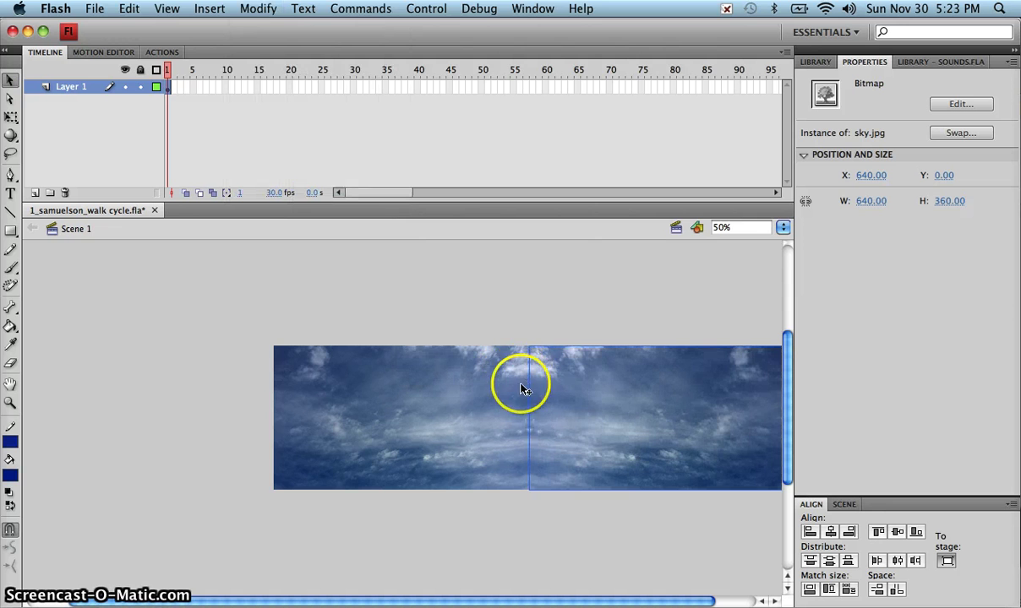
key("super+shift+a")
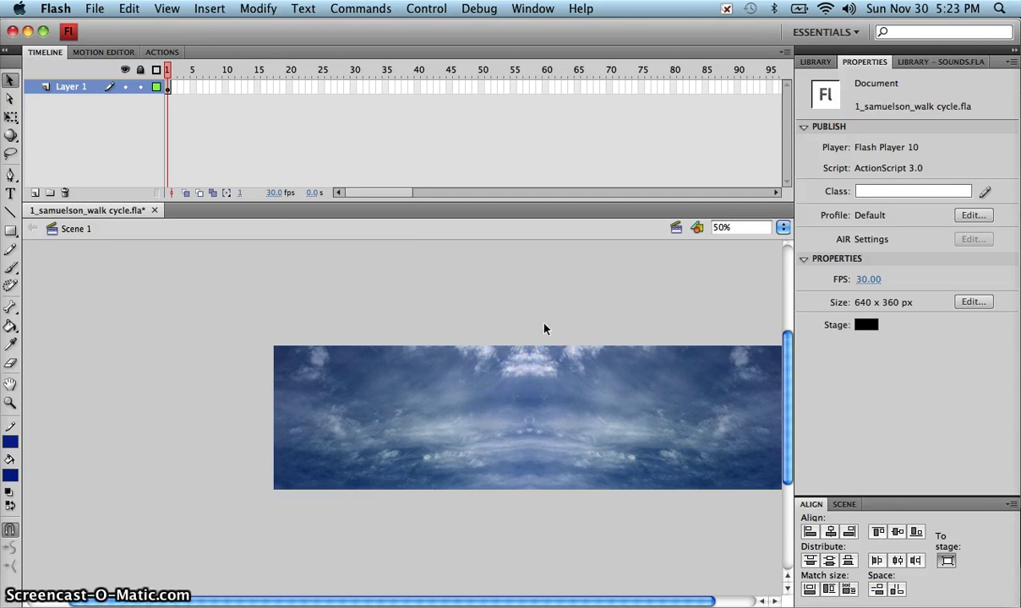
- Nudge the flipped sky copy 1 px to the left to close the visible seam between the two images
key("super+1")
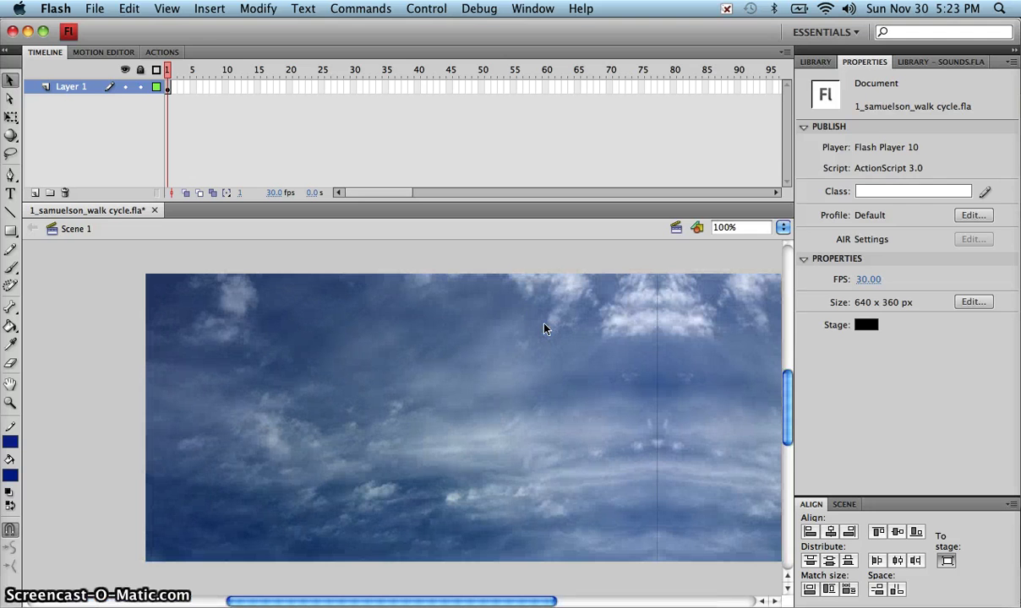
left_click(714, 347)
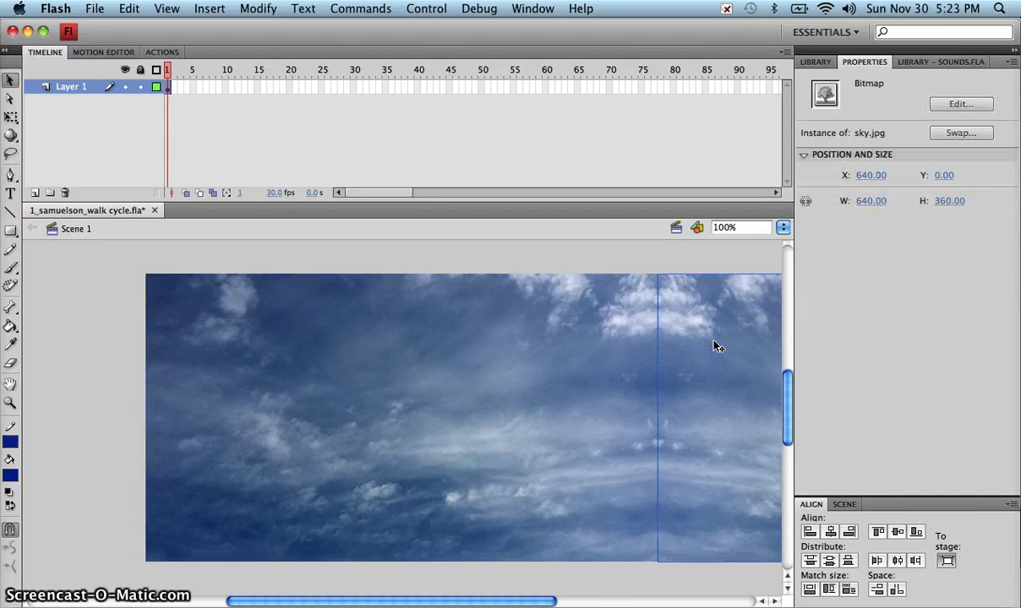
scroll(715, 347, "right", 3)
left_click(716, 275)
left_click(663, 257)
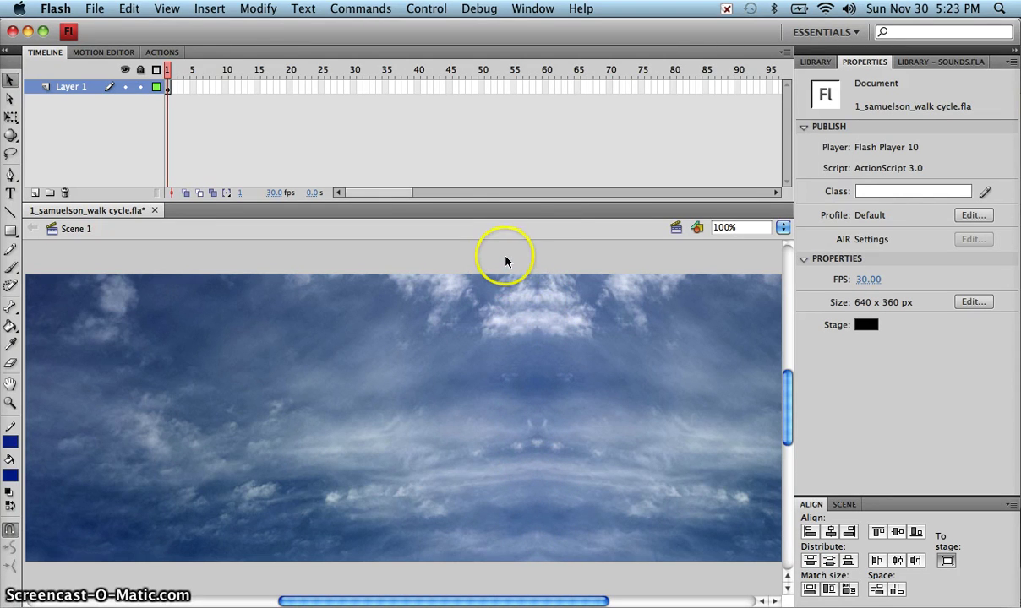
- Select both mirrored sky images and group them into a single object
left_click(588, 366)
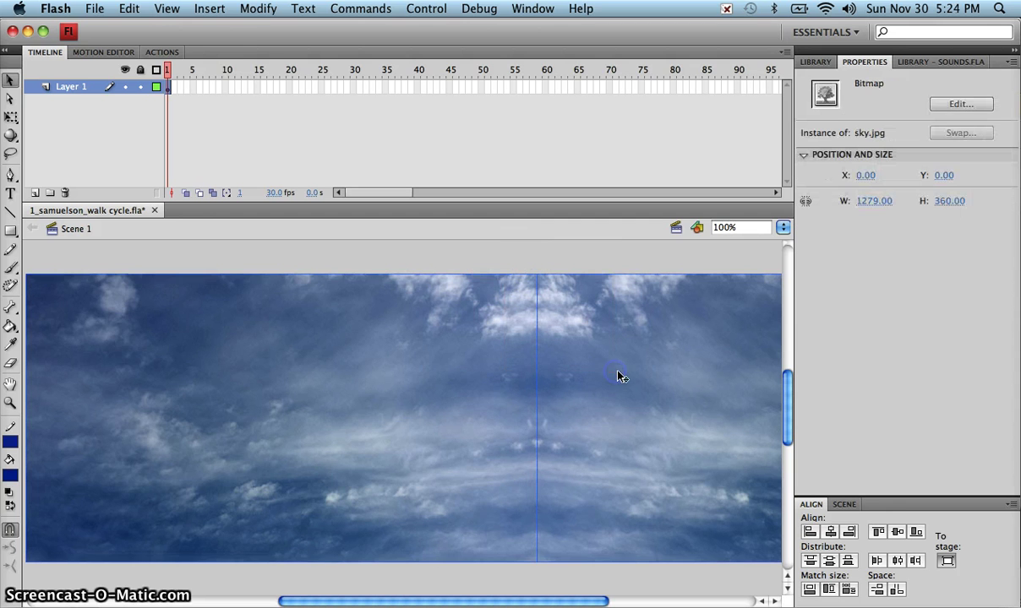
left_click(899, 534)
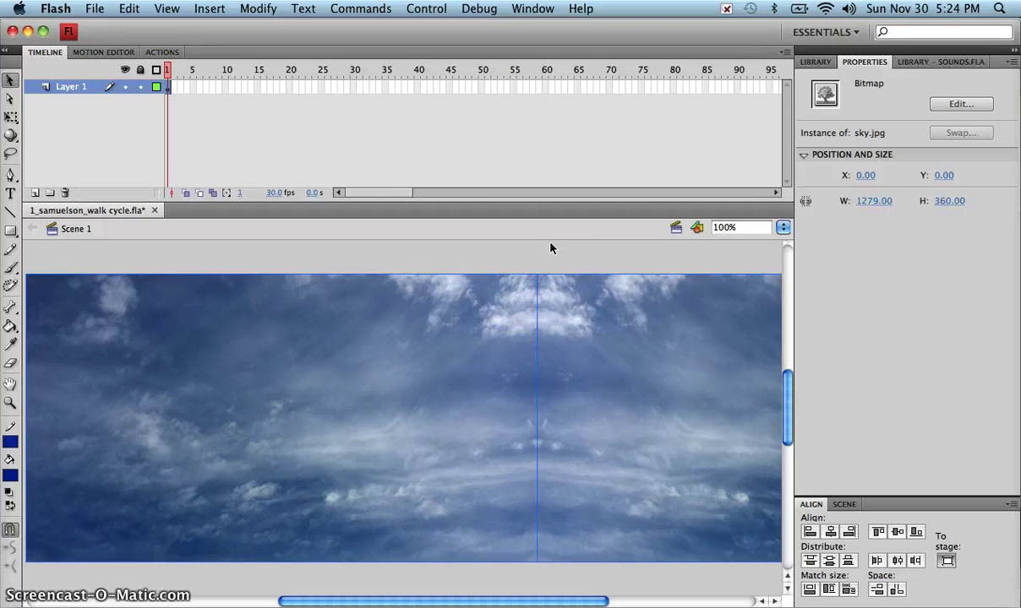
key("super+g")
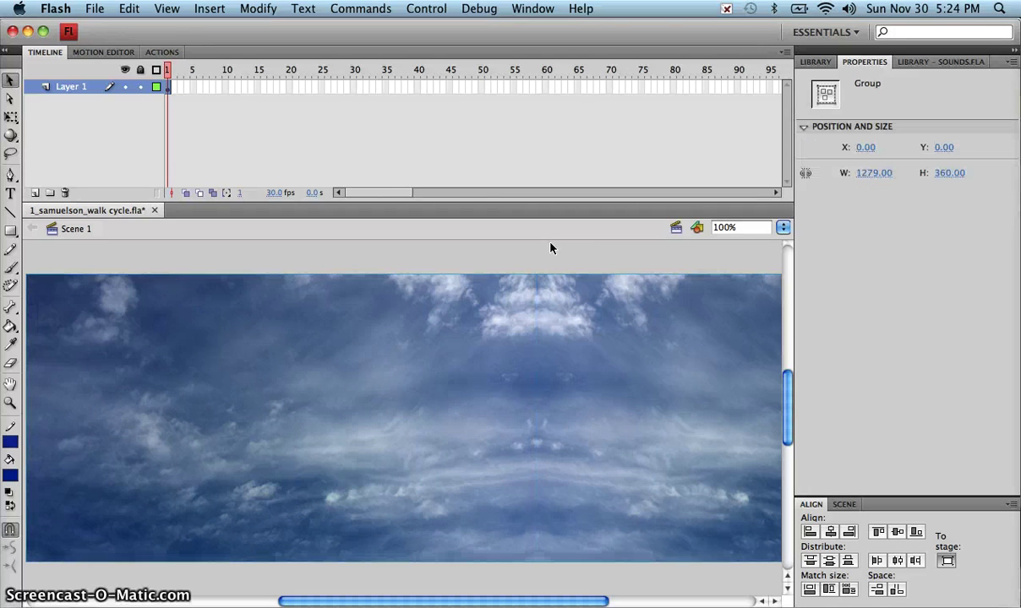
left_click(275, 12)
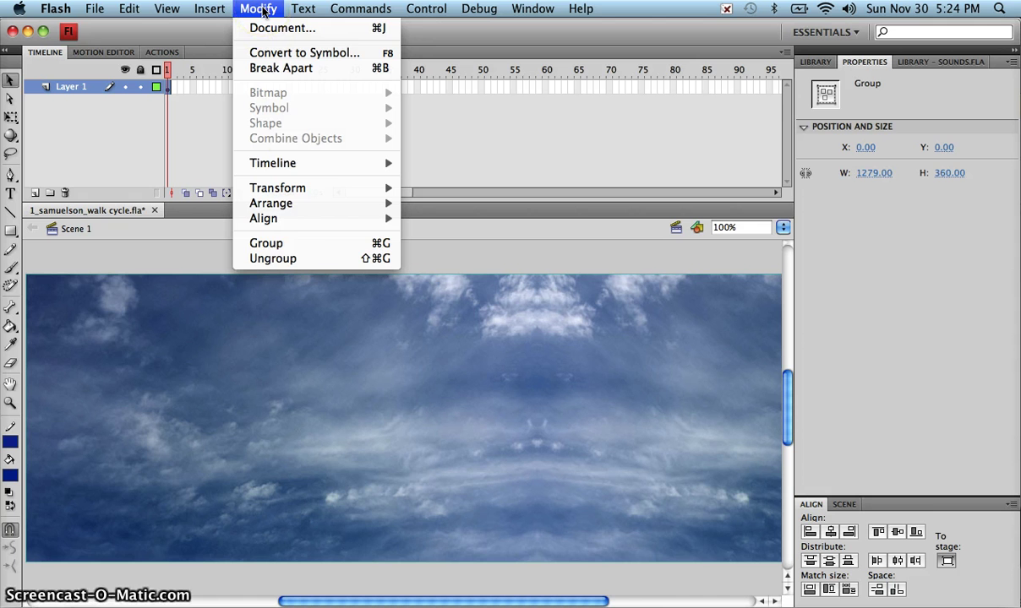
left_click(543, 266)
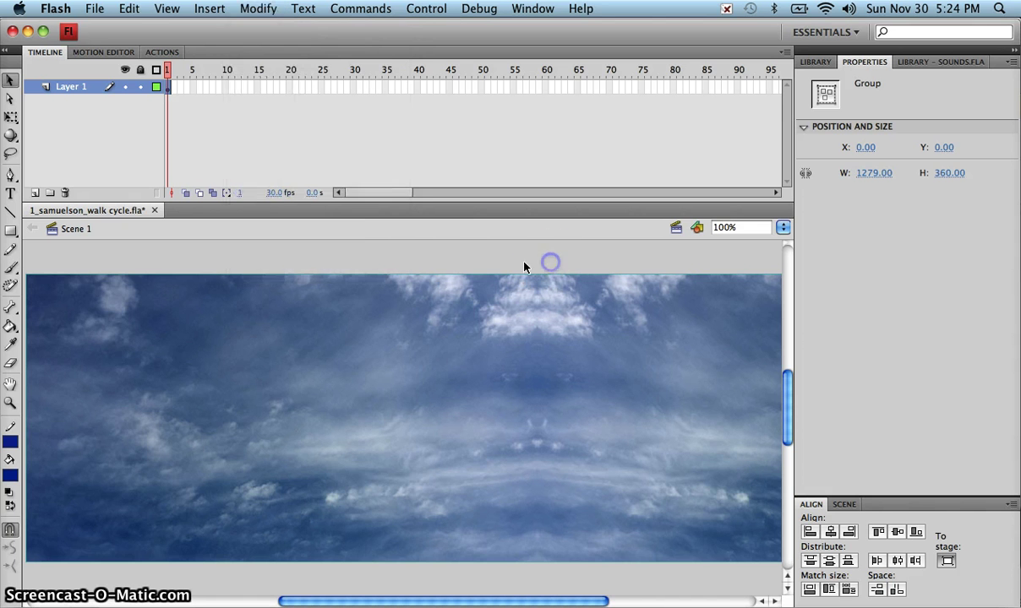
left_click(460, 256)
- Move the grouped sky about 36 px to the right and realign it to the stage's left edge
left_click_drag(472, 343, 514, 359)
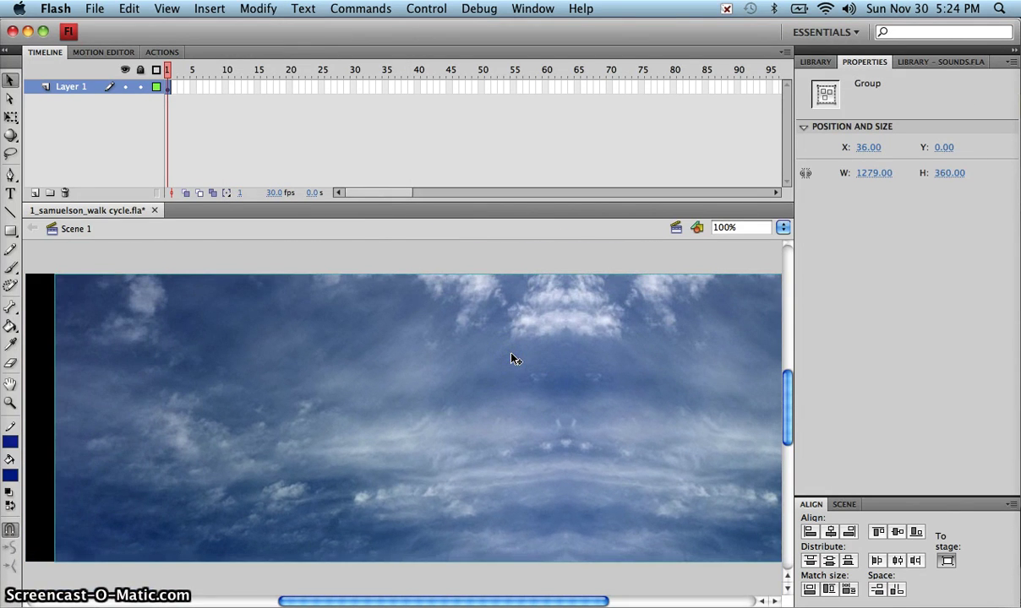
key("super+minus")
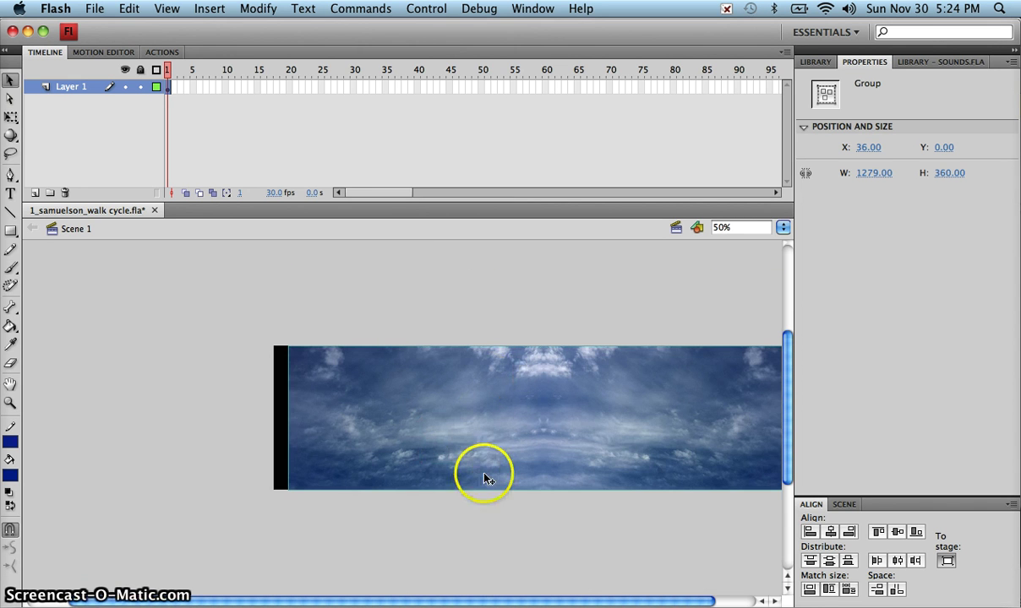
left_click(810, 532)
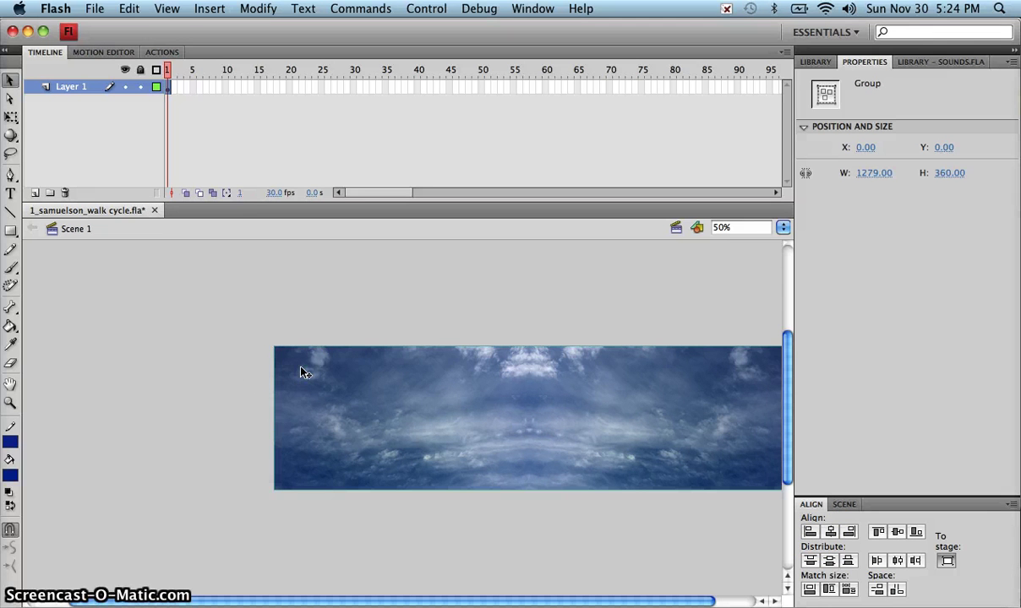
- Convert the grouped sky to a Graphic symbol named sky_big, keeping the centre registration point
left_click(364, 391)
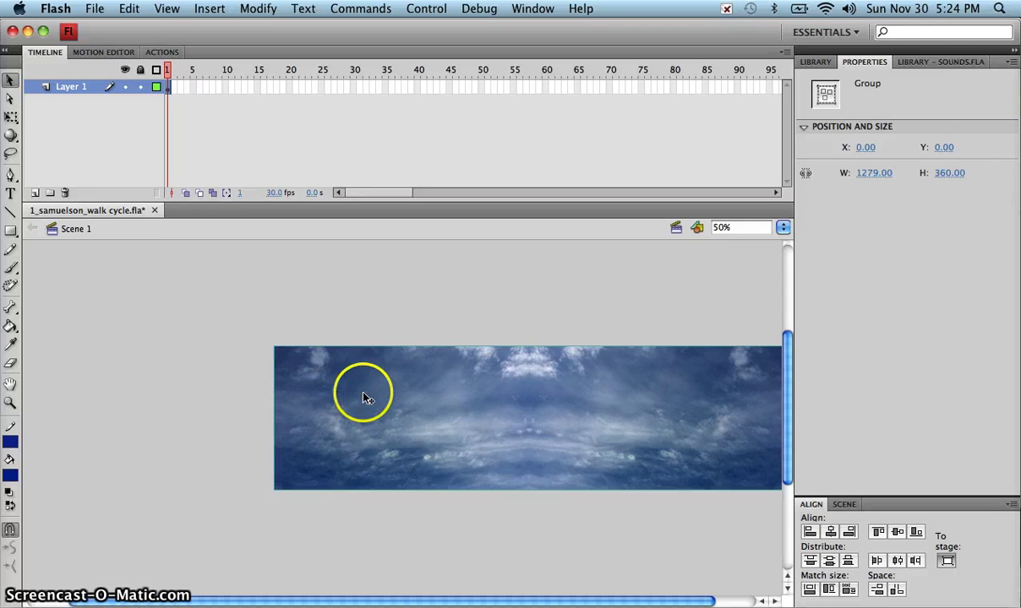
left_click(623, 348)
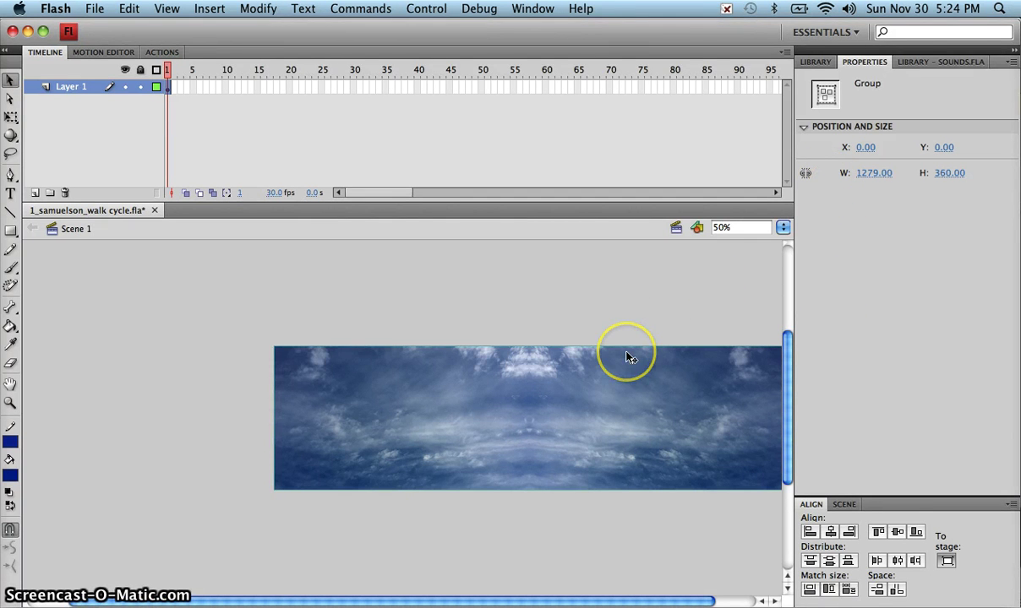
left_click(256, 8)
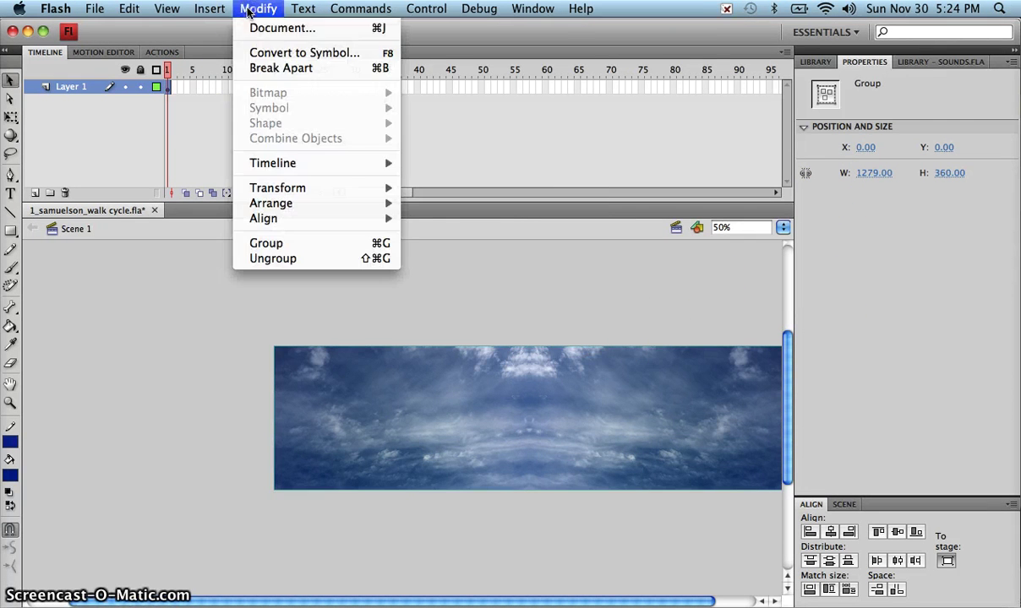
left_click(275, 49)
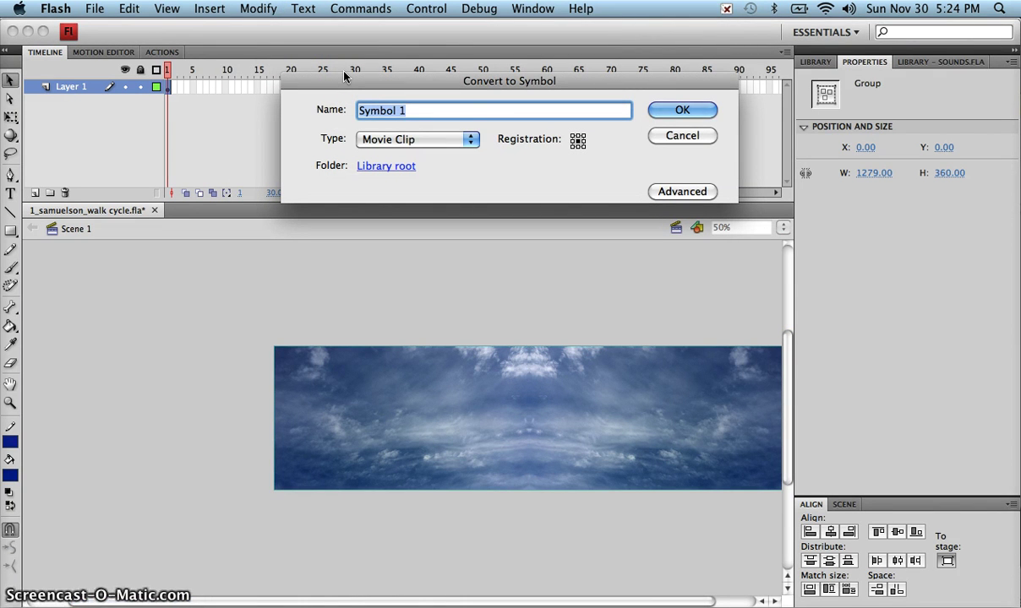
type("sky")
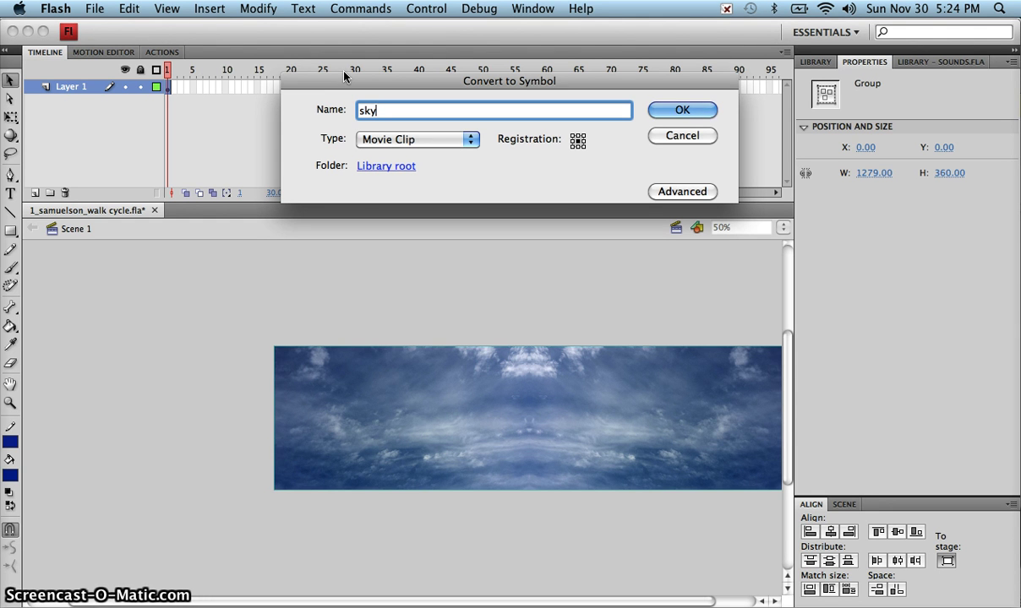
type("g")
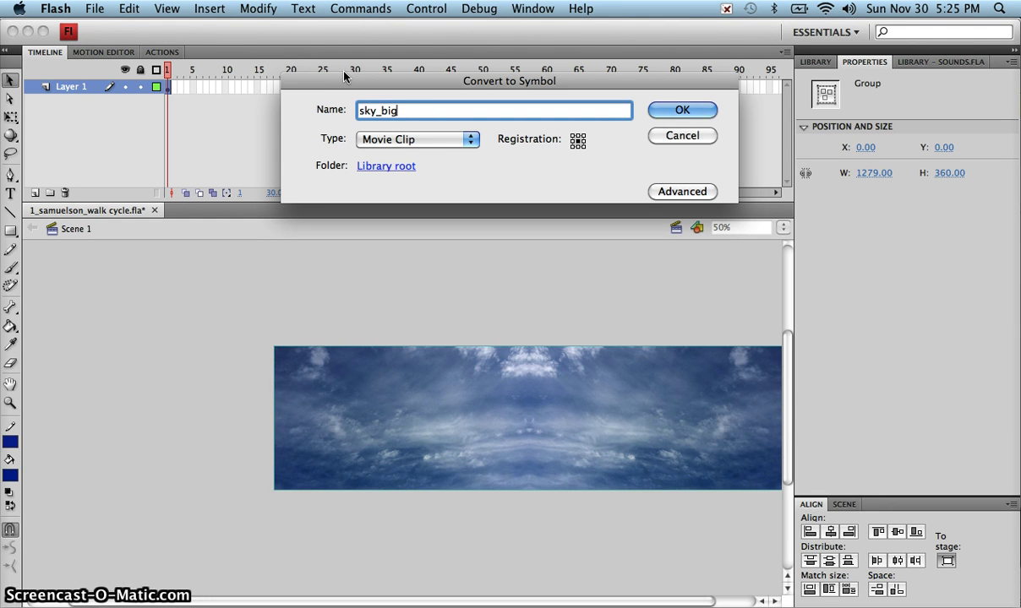
left_click(425, 139)
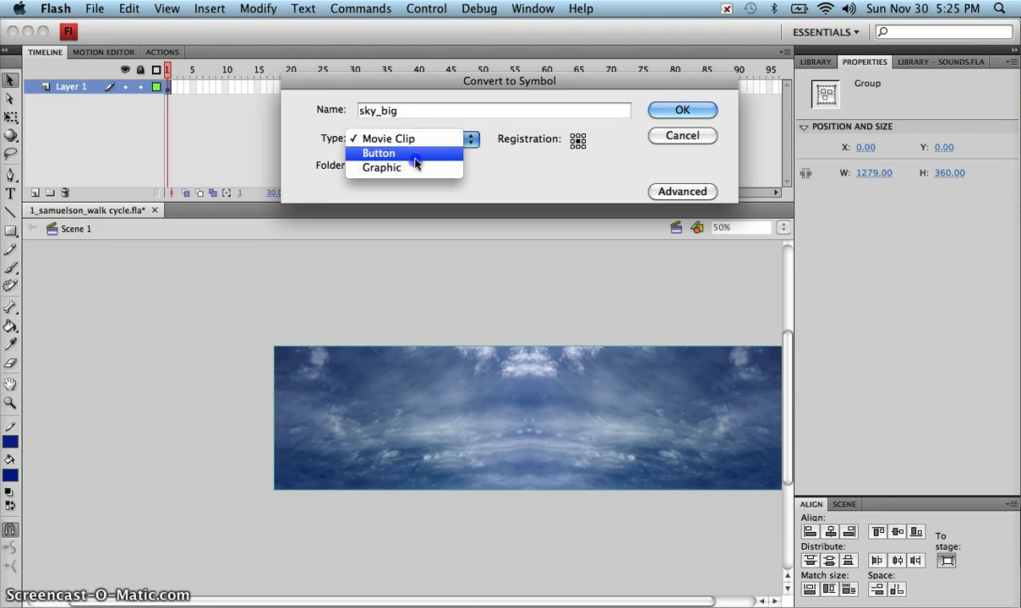
left_click(409, 167)
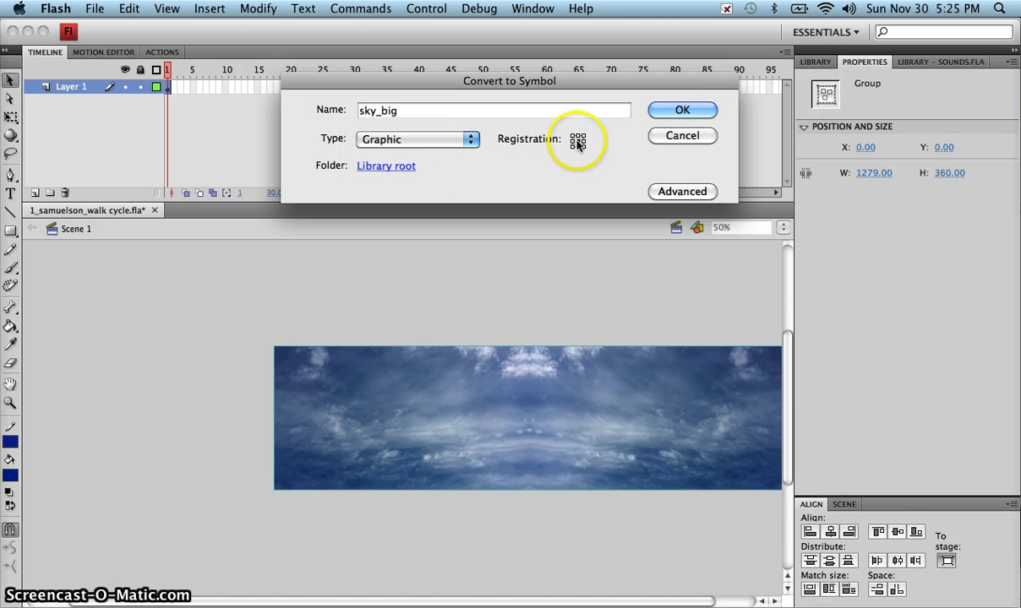
left_click(684, 111)
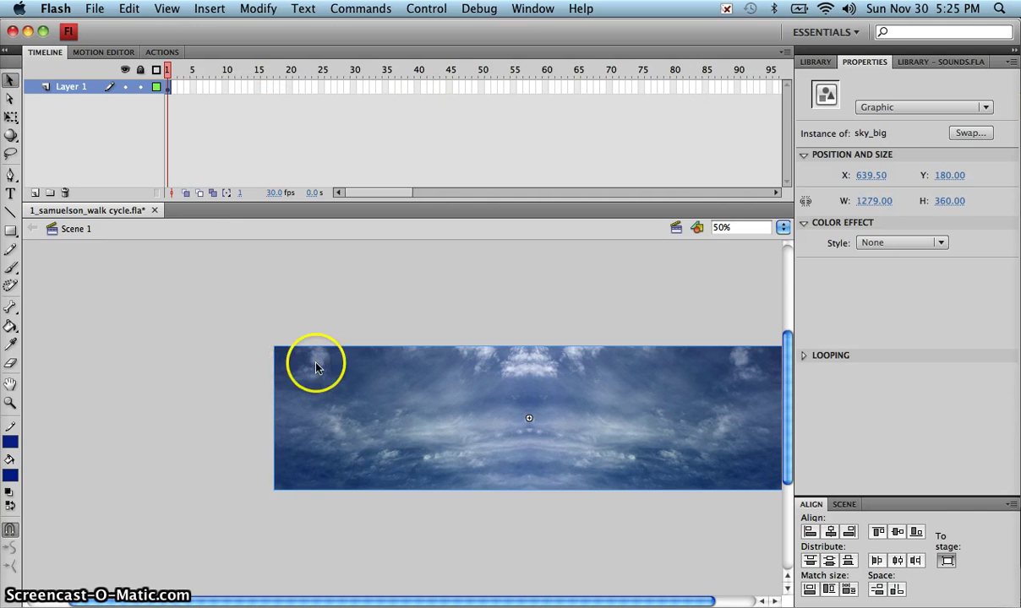
- Create a motion tween on the sky_big instance
right_click(355, 390)
left_click(428, 395)
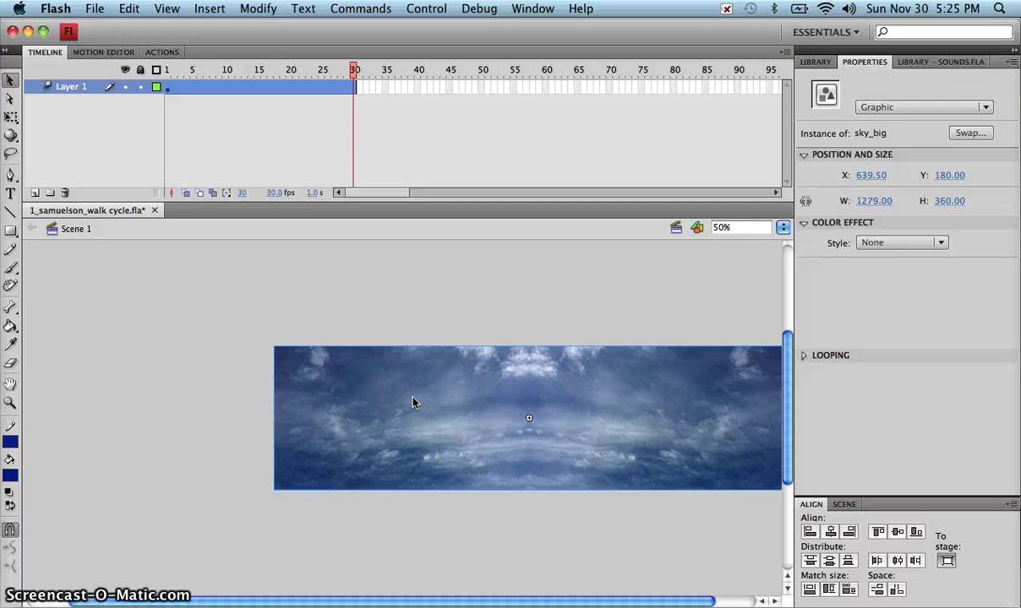
left_click(412, 397)
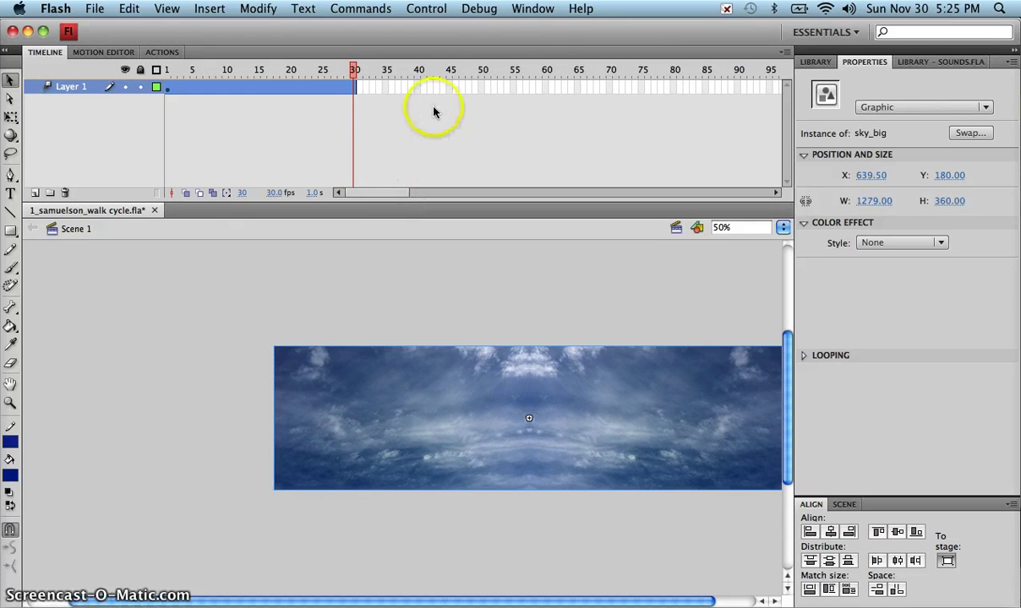
- Extend the sky's motion tween on Layer 1 to frame 120
left_click_drag(384, 194, 414, 191)
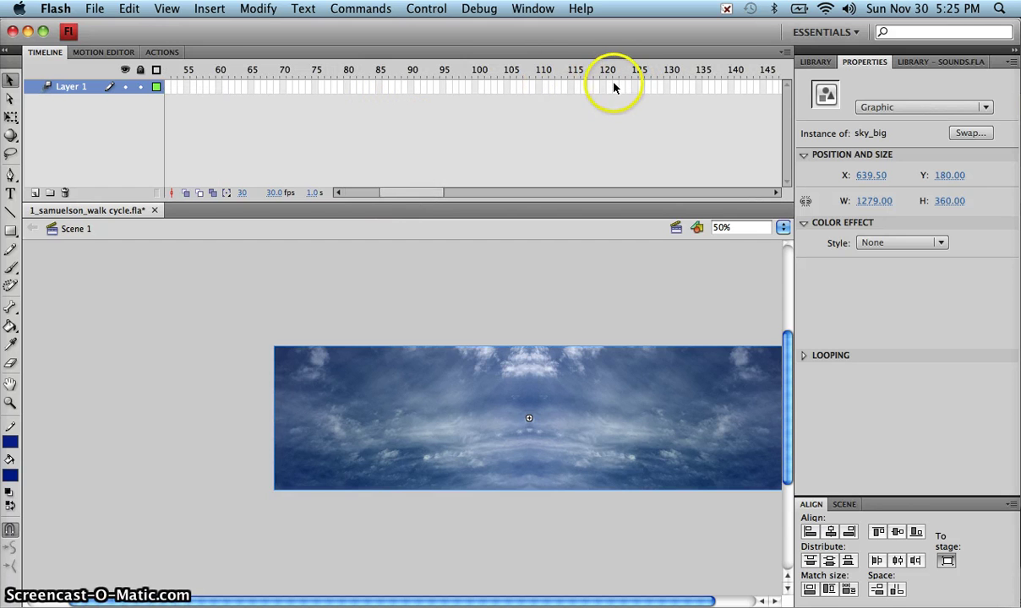
left_click(604, 86)
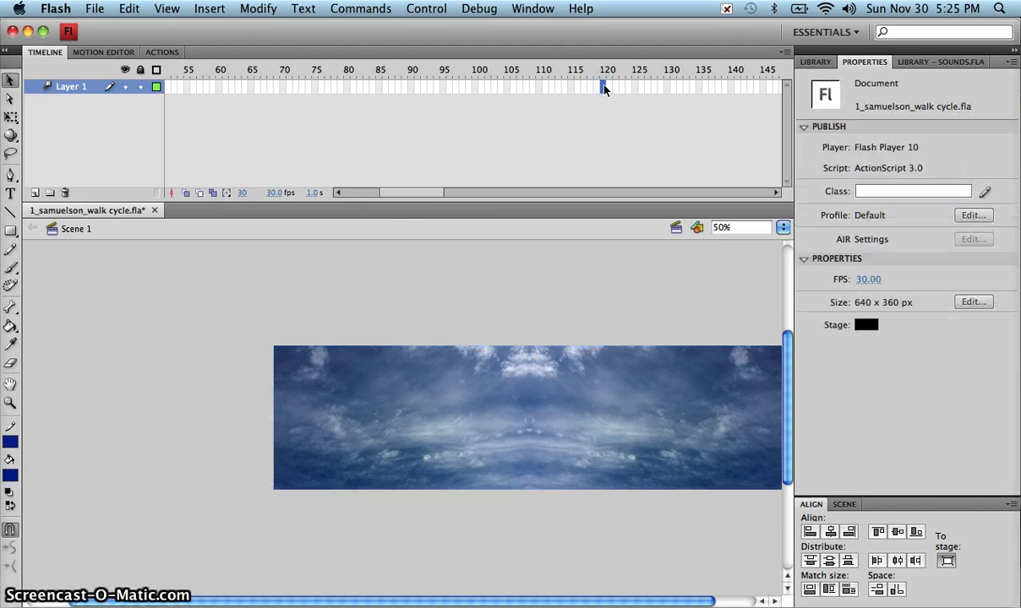
key("F5")
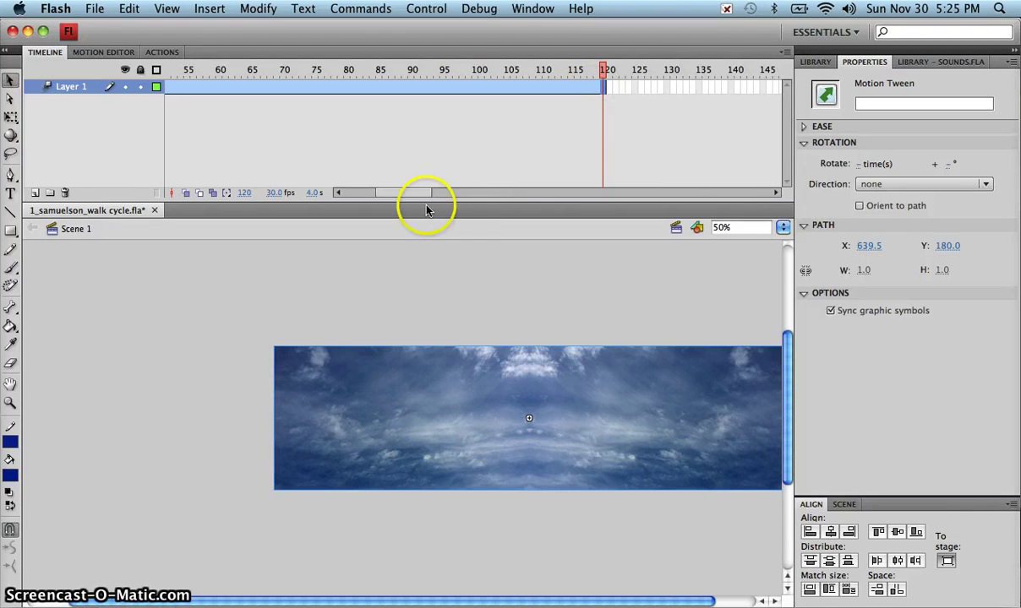
- At frame 120, align the sky_big instance's right edge to the stage's right edge so the sky pans left
left_click_drag(417, 193, 356, 193)
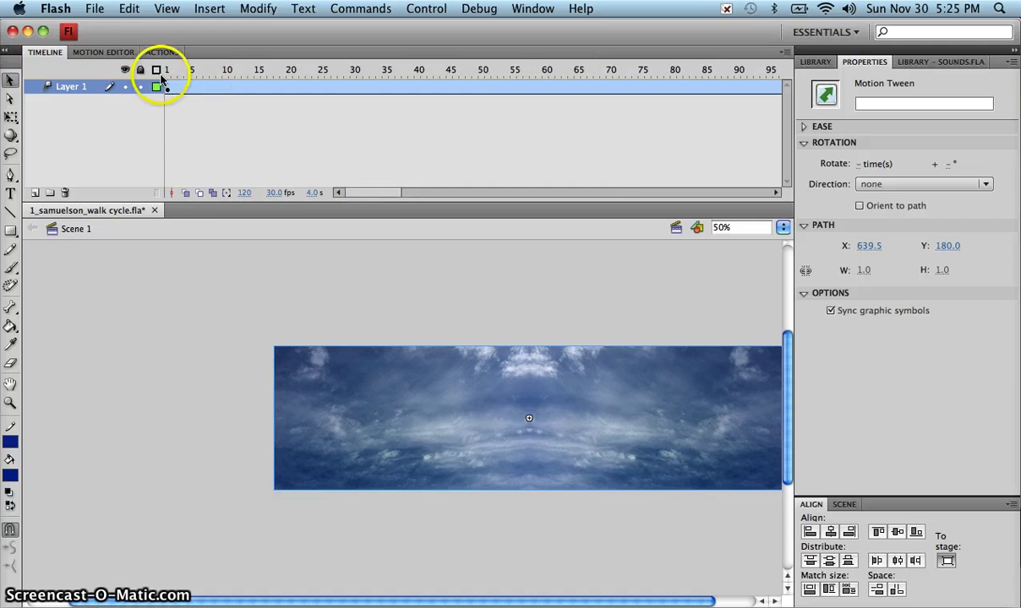
left_click(382, 192)
left_click_drag(382, 193, 405, 193)
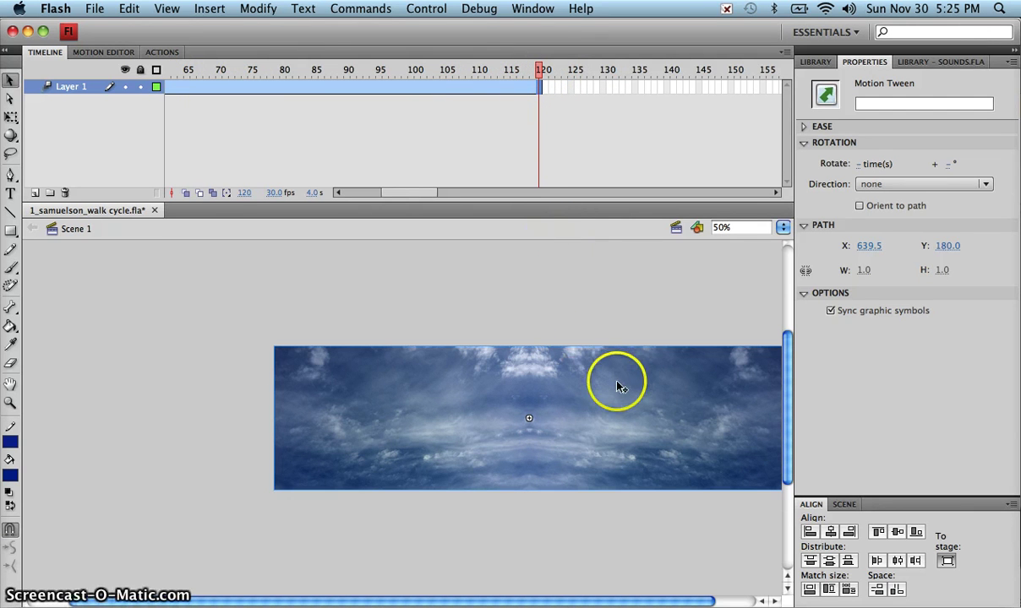
left_click(660, 425)
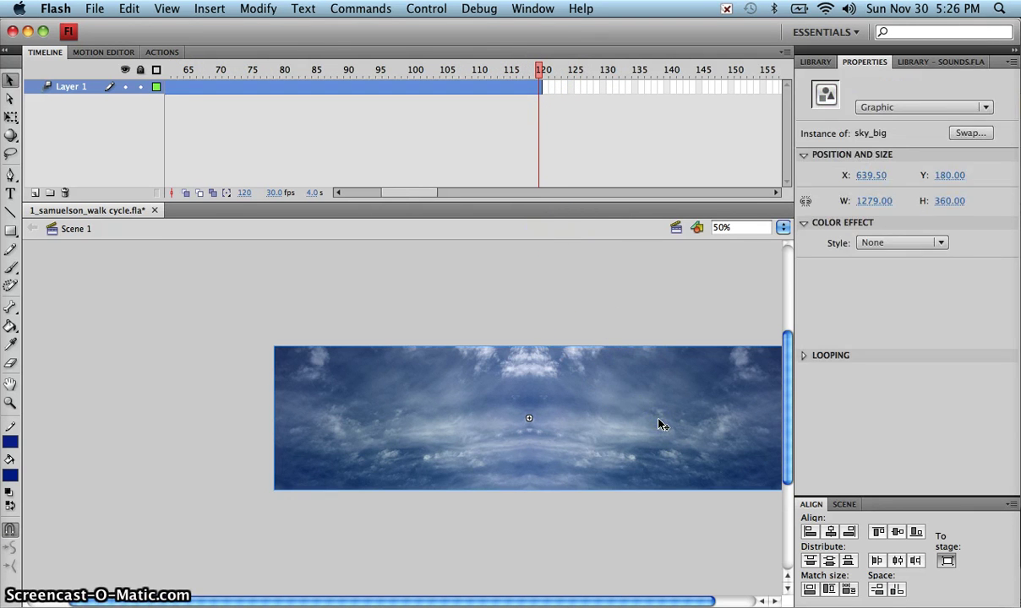
left_click(850, 532)
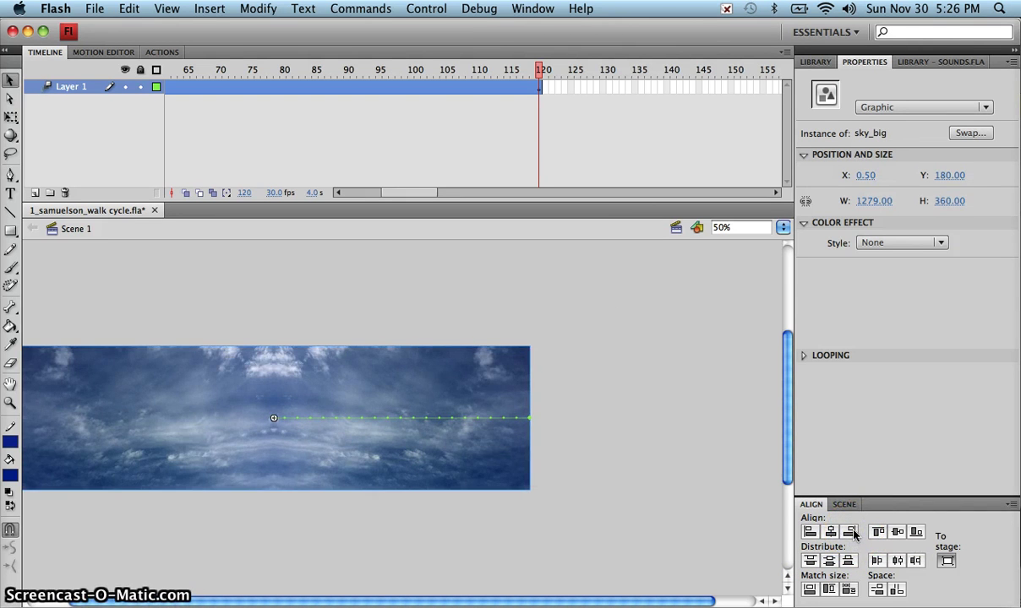
- Play the sky pan on the timeline, test the movie, close the preview, and deselect the sky
key("Return")
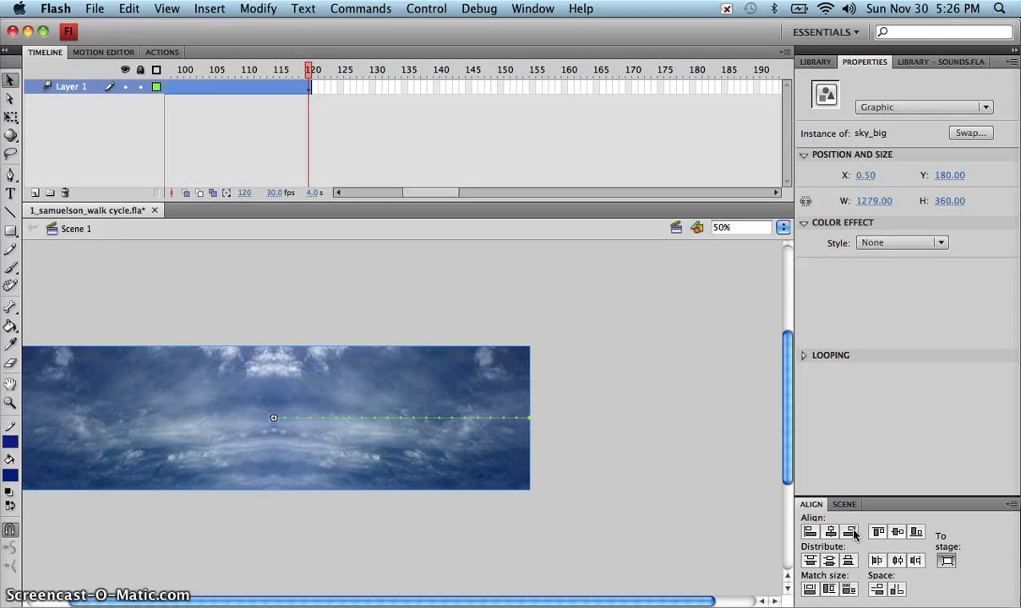
key("Return")
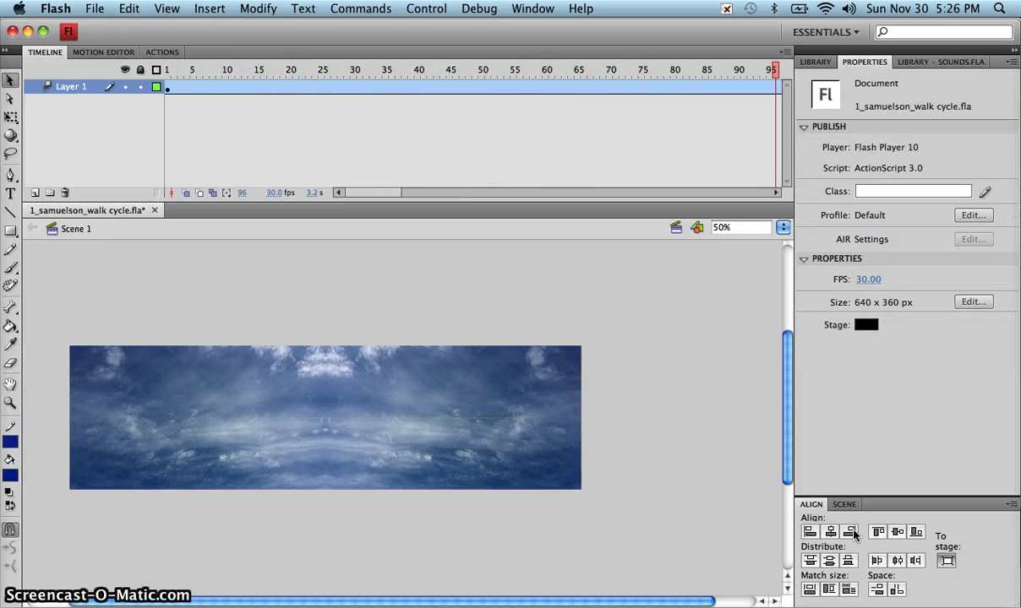
key("super+Return")
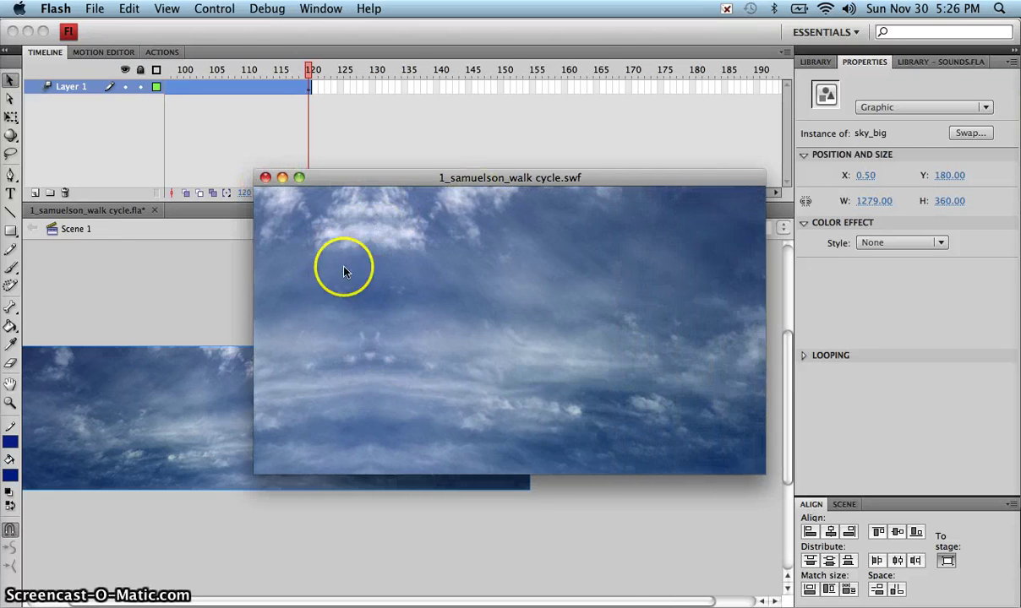
left_click(266, 177)
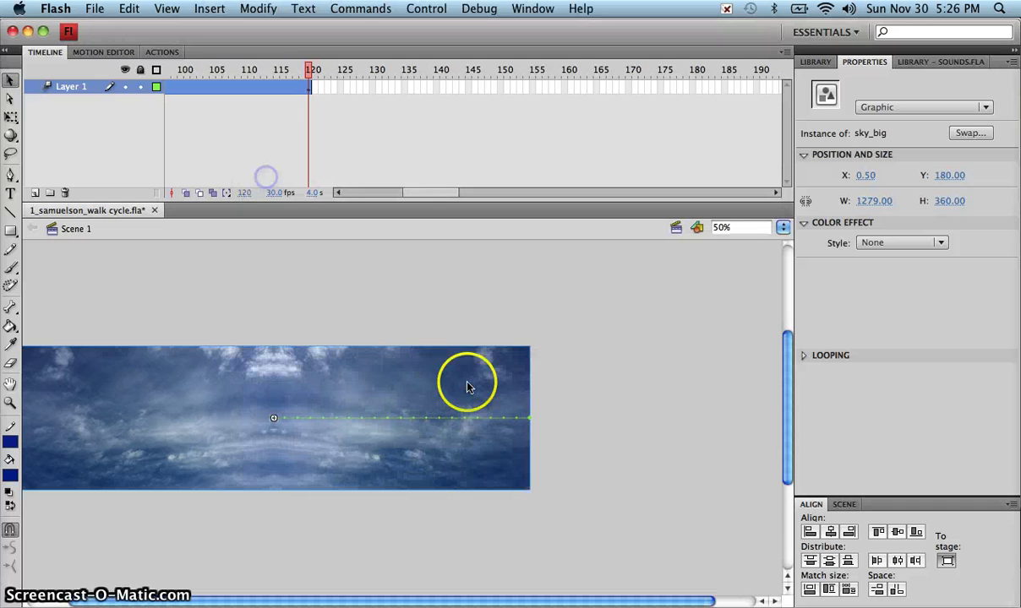
left_click(450, 294)
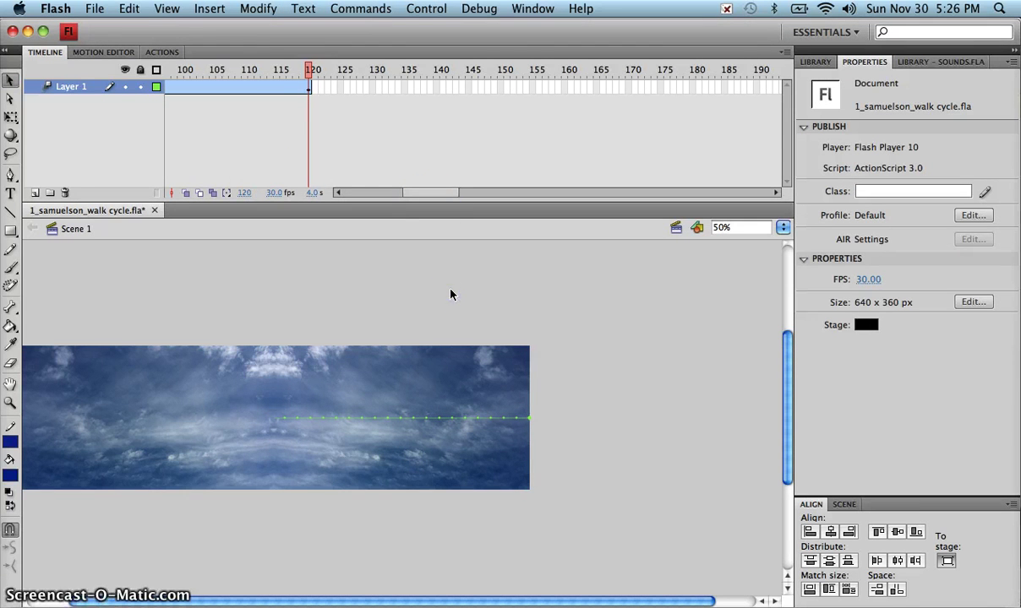
- Rename Layer 1 to sky, lock the layer, and return the timeline to its first frames
double_click(68, 88)
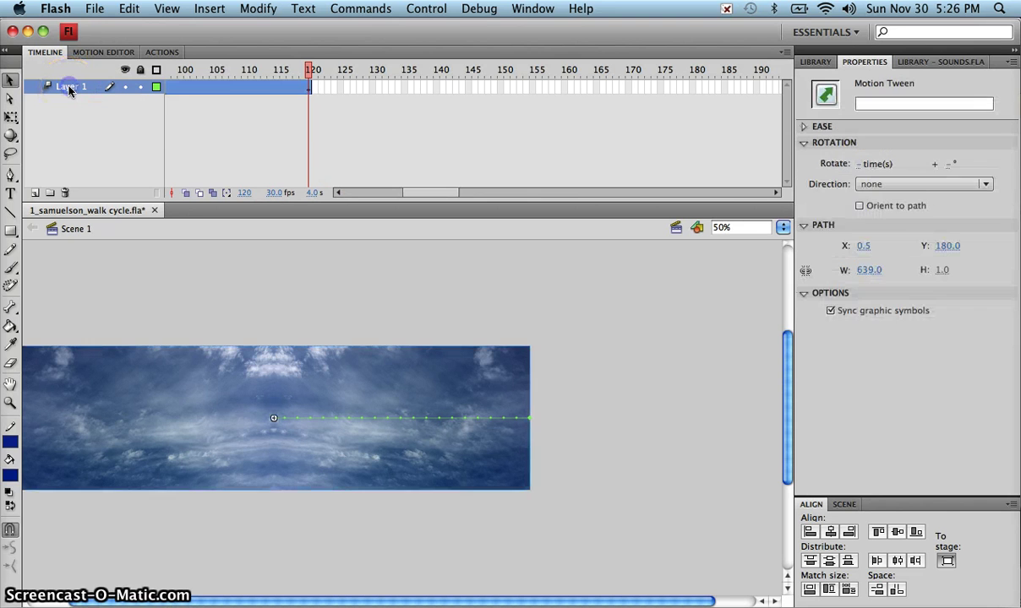
type("sky")
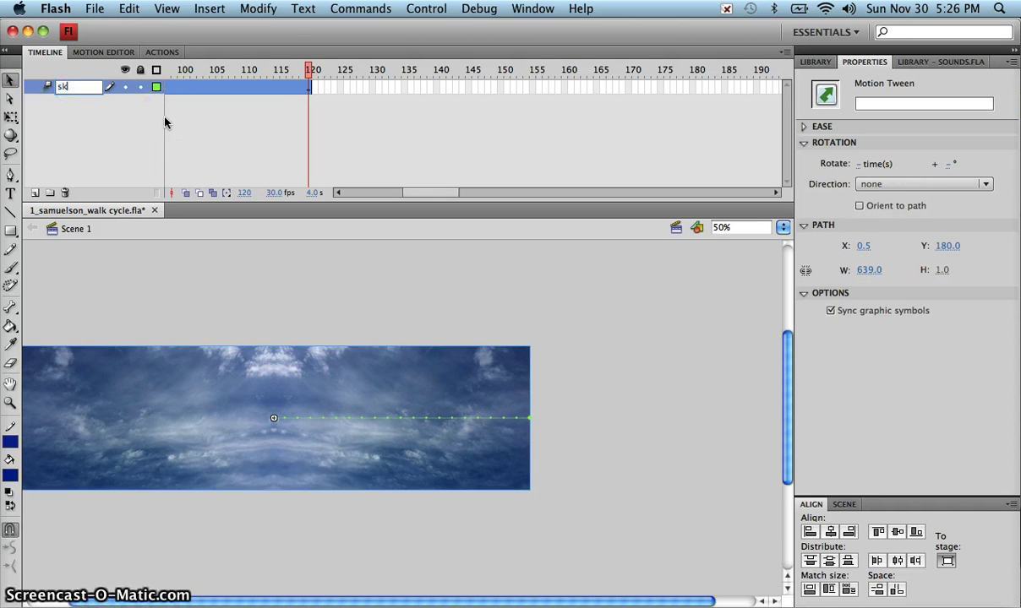
key("Return")
left_click(157, 87)
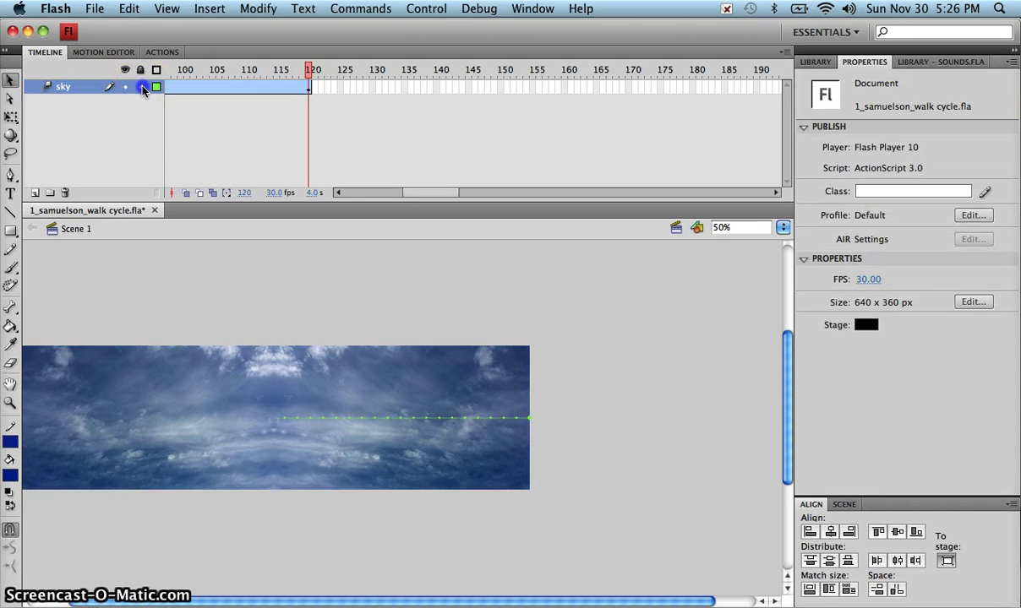
left_click(140, 86)
left_click_drag(415, 191, 354, 192)
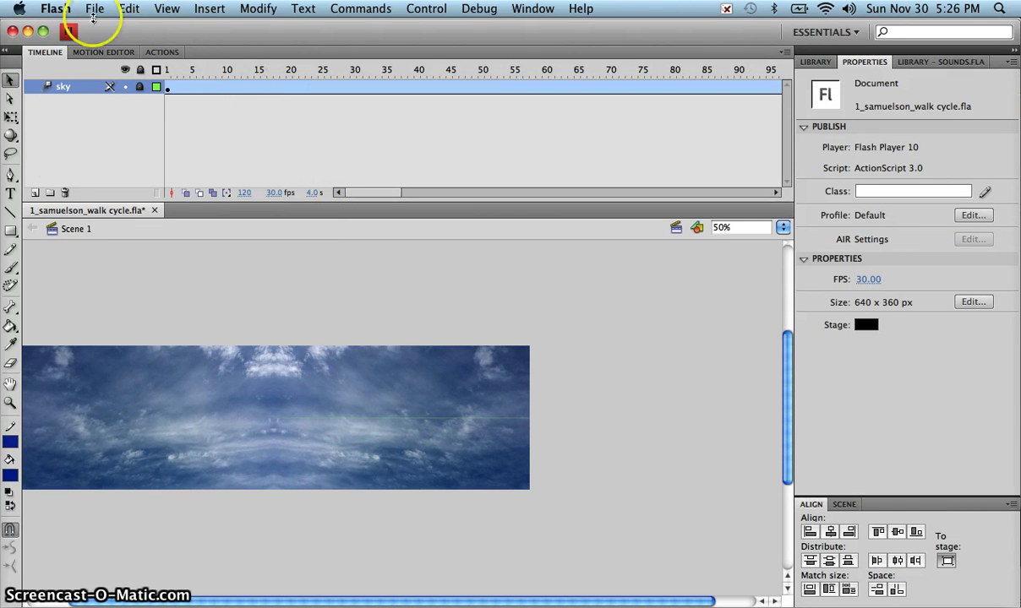
- Add a new layer above the sky layer and name it grass
left_click(35, 192)
double_click(66, 87)
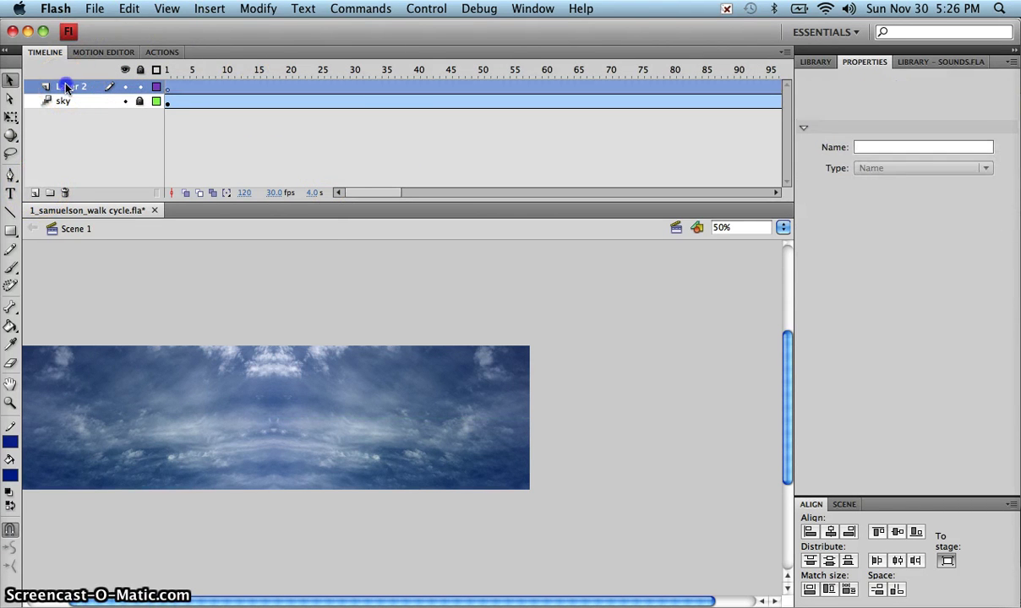
type("grass")
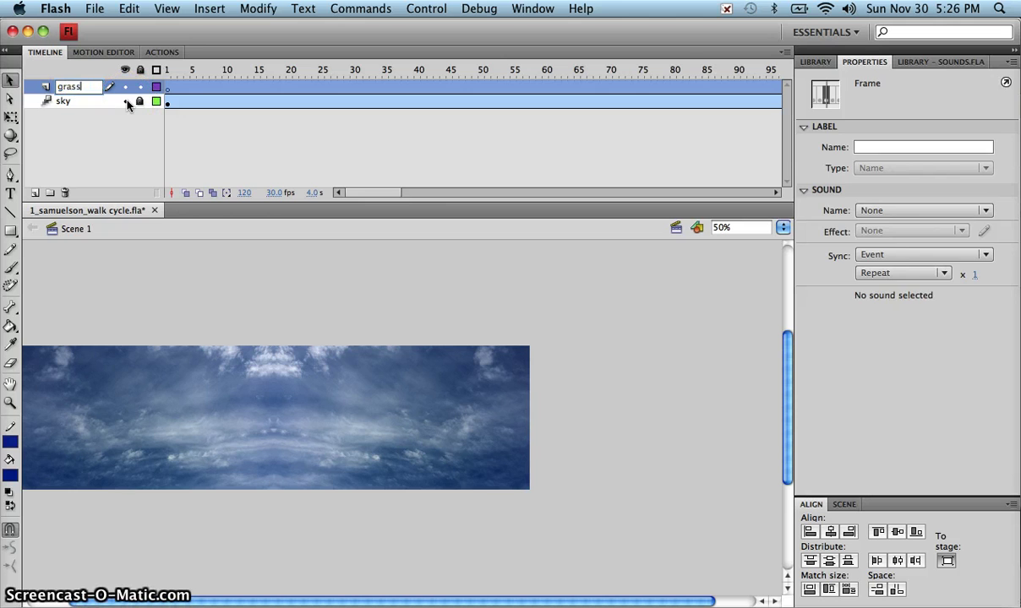
key("Return")
left_click(135, 102)
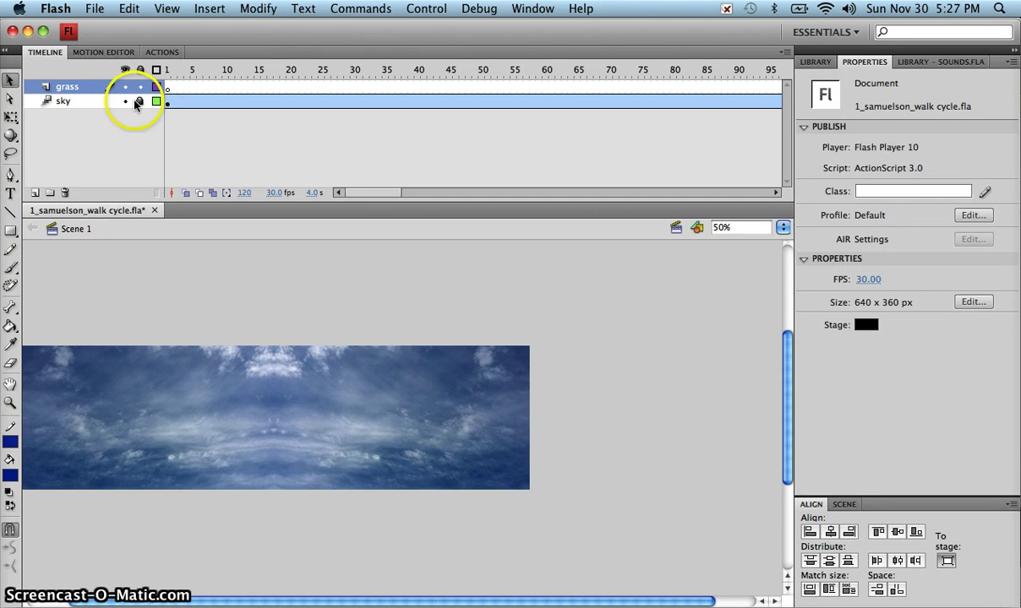
- Set the Rectangle tool to no stroke and the preset green radial gradient fill
left_click(10, 230)
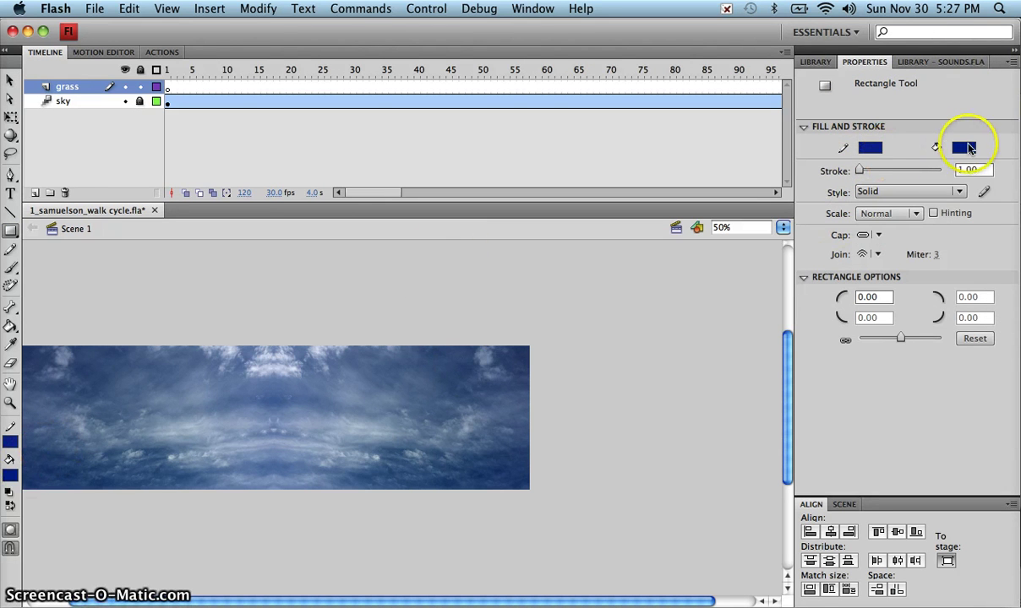
left_click(875, 149)
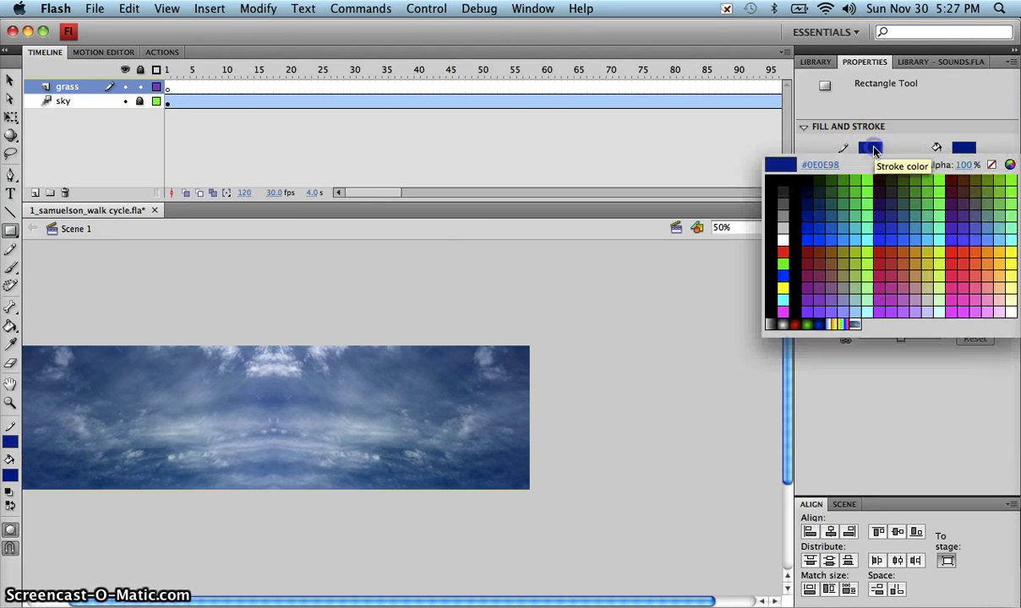
left_click(994, 167)
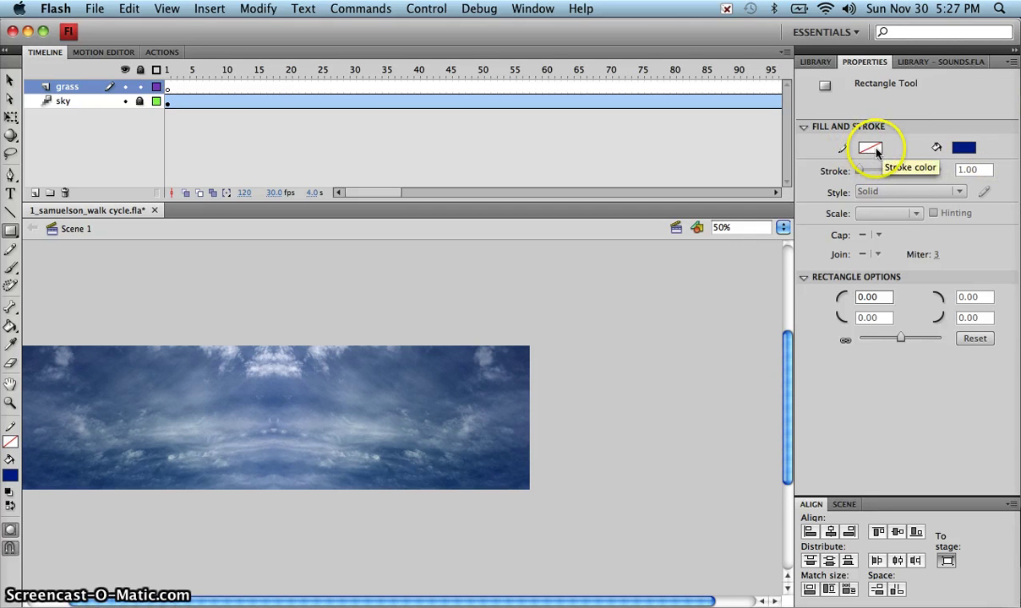
left_click(968, 149)
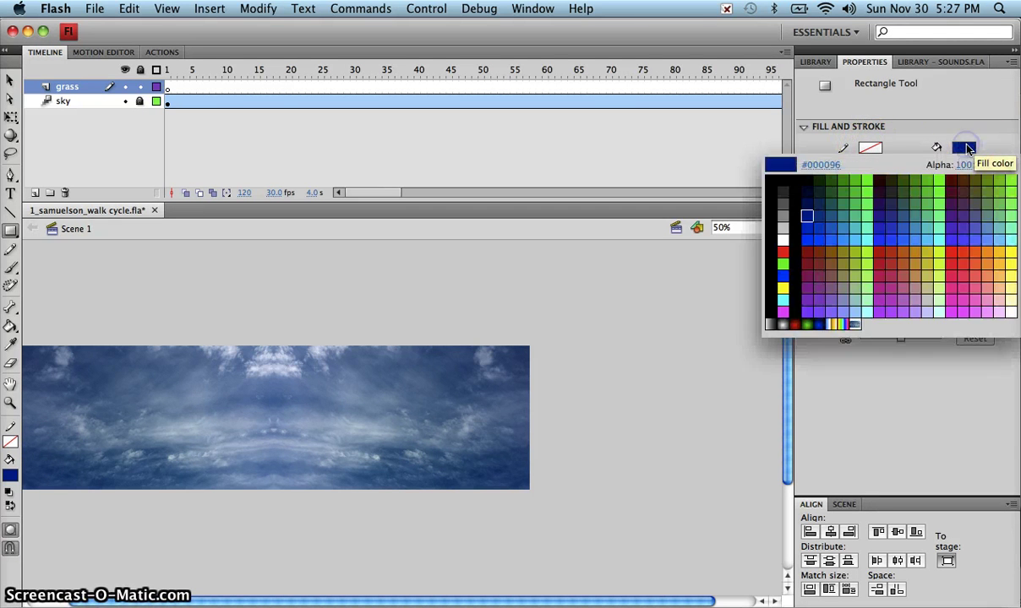
left_click(813, 323)
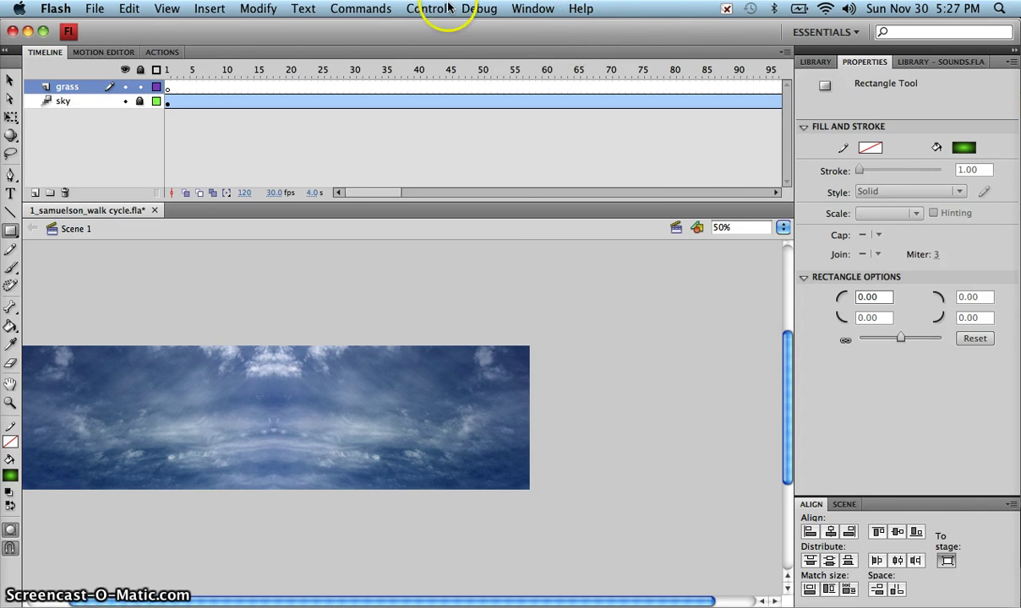
- Show the Color panel and dock it alongside the Library and Properties panels
left_click(535, 10)
left_click(569, 121)
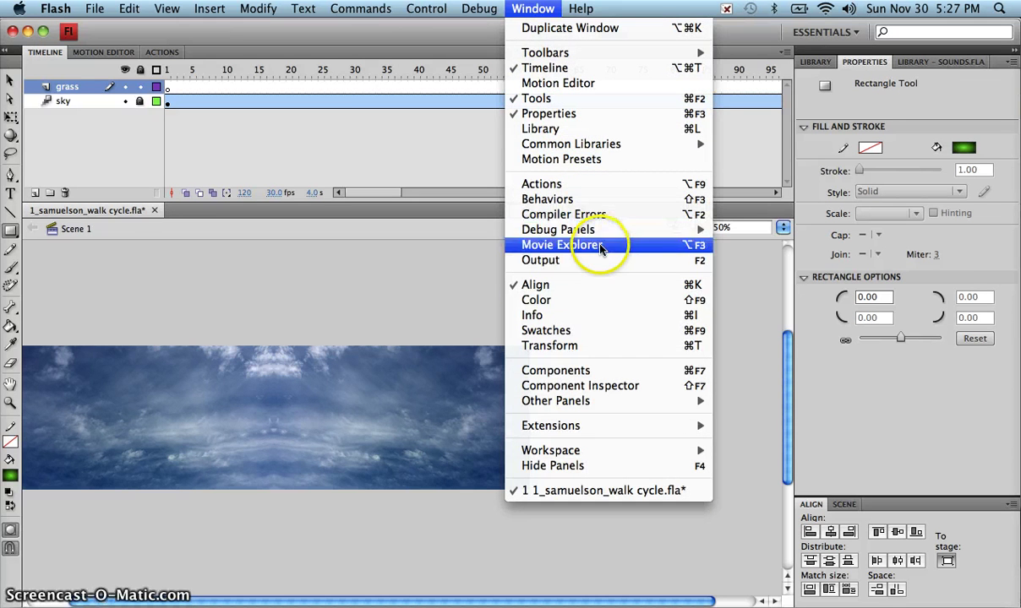
left_click(603, 301)
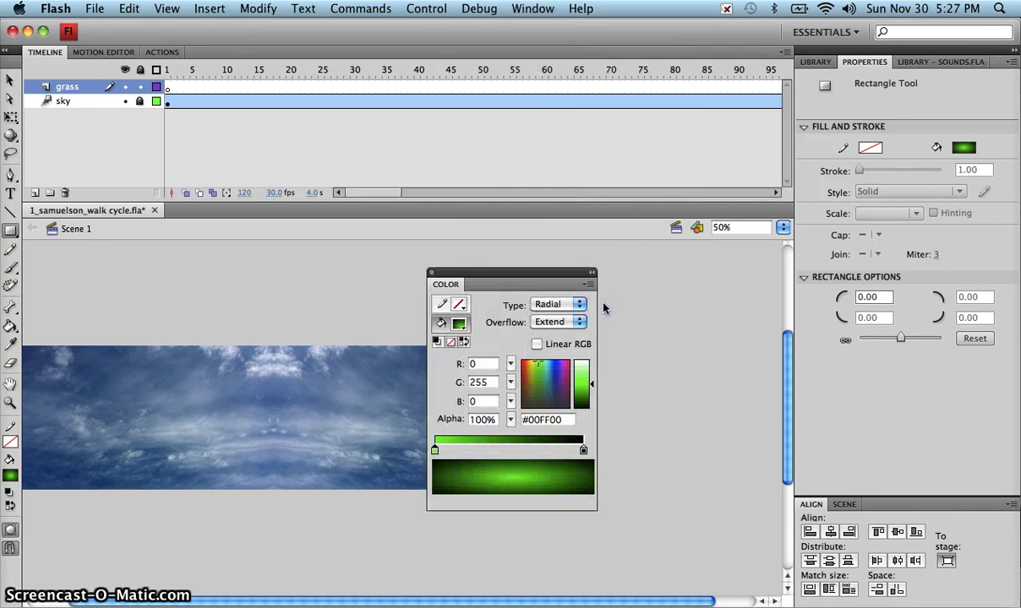
left_click_drag(455, 271, 806, 70)
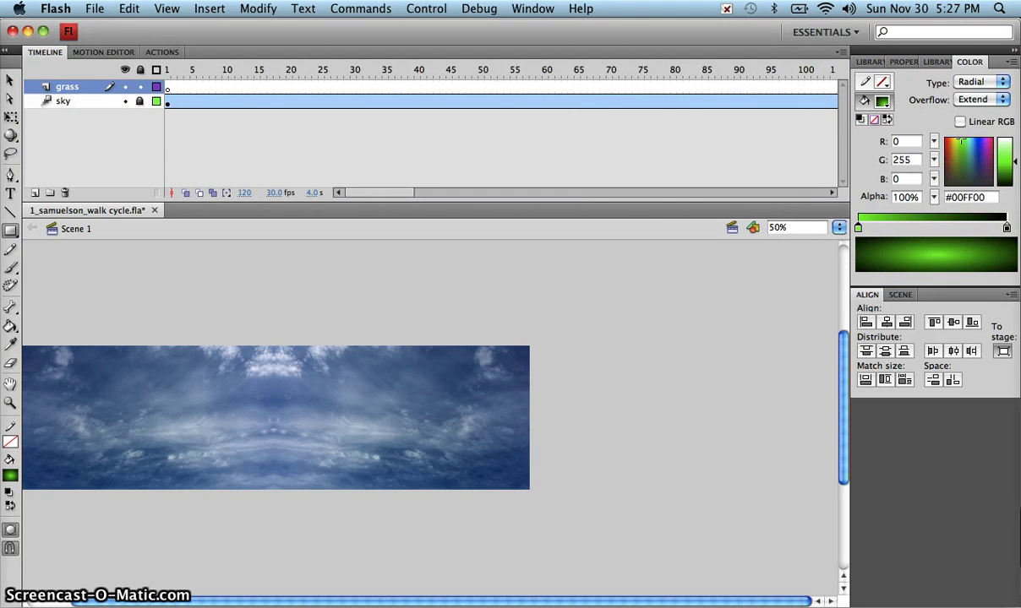
- Change the fill gradient's type to Linear and set its black end colour to dark green #006600
left_click(998, 83)
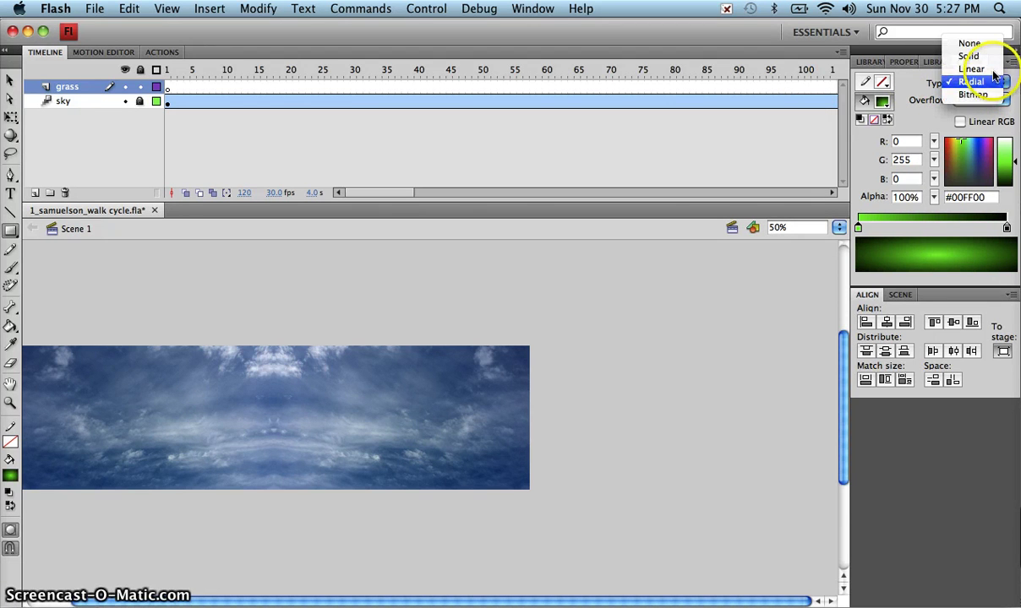
left_click(995, 70)
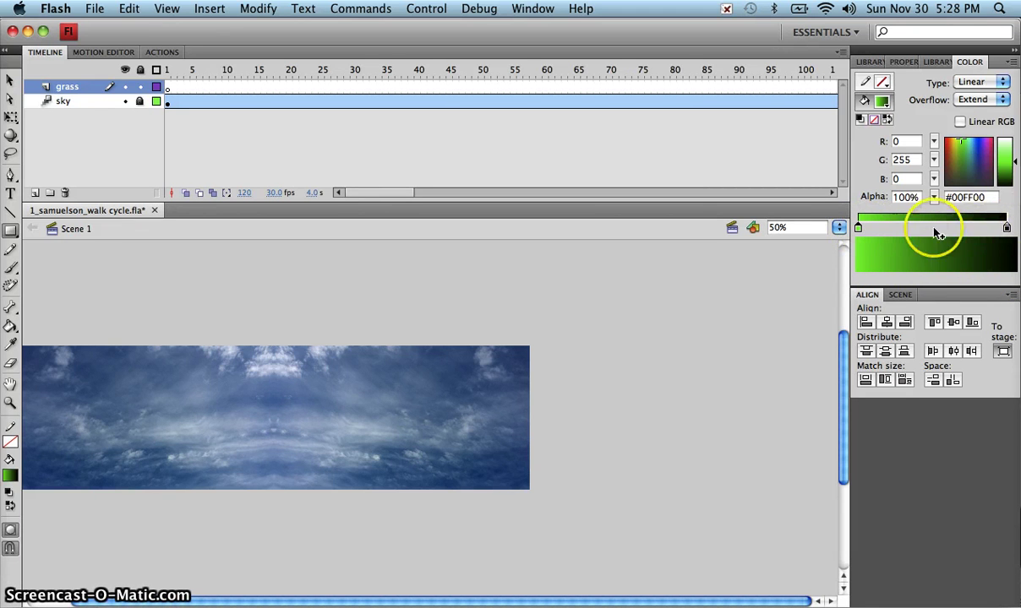
left_click(1007, 228)
left_click(1006, 229)
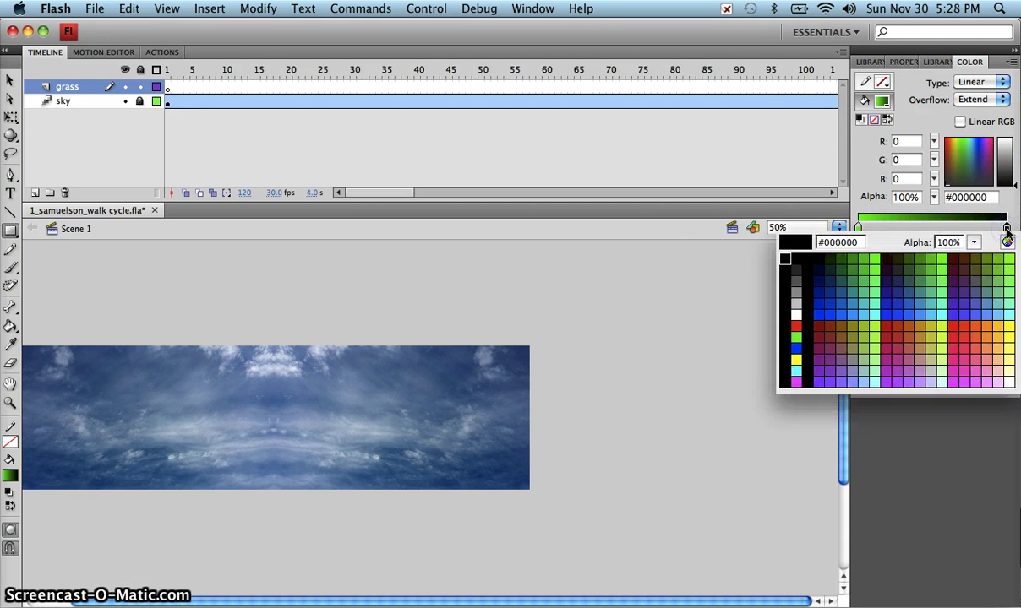
left_click(841, 257)
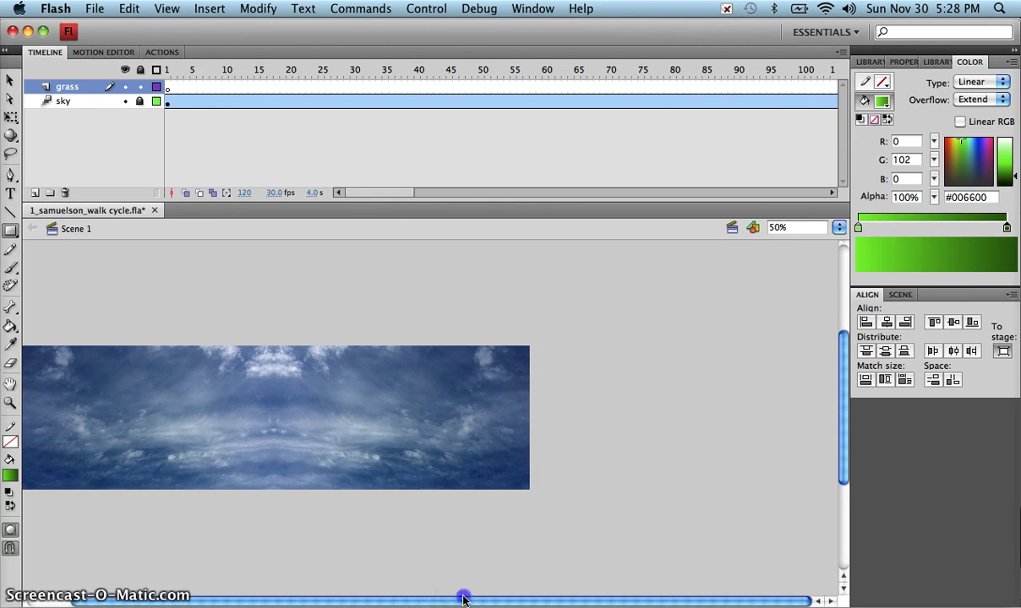
- Fit the stage frame in view and display the sky layer as outlines
scroll(463, 597, "left", 2)
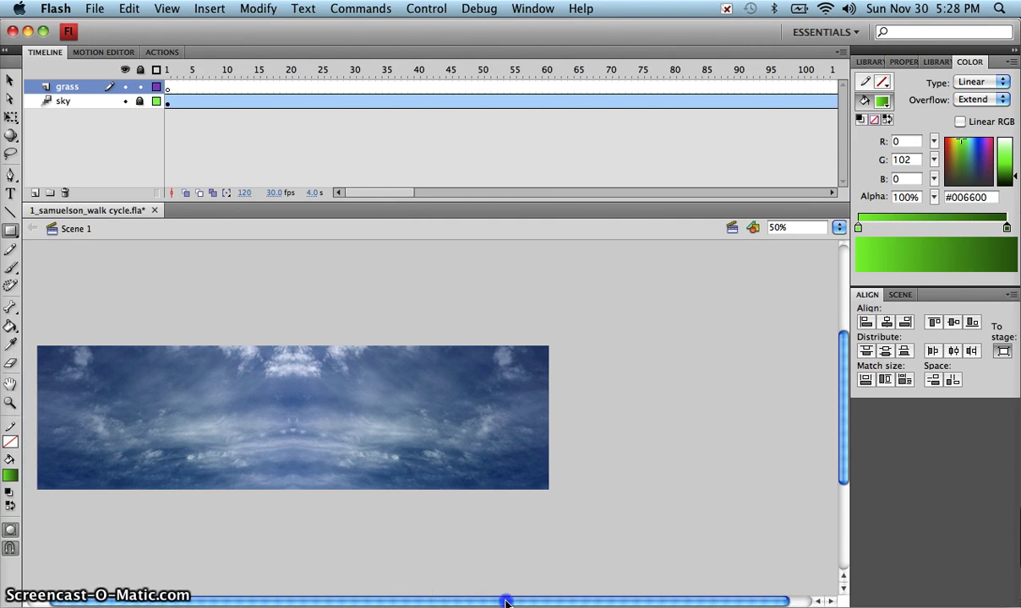
left_click(838, 227)
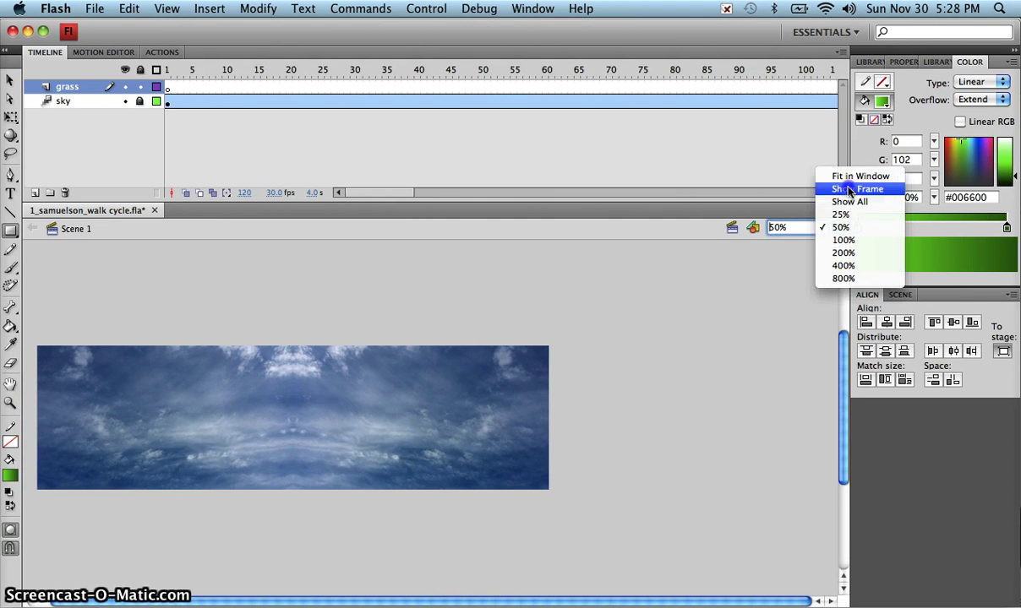
left_click(848, 189)
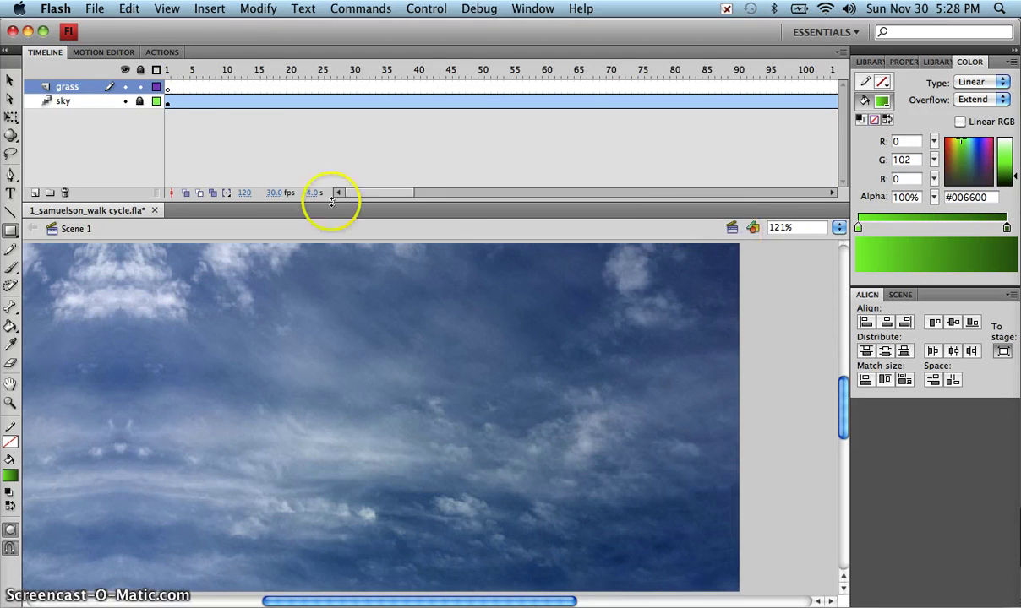
left_click(157, 102)
left_click(157, 101)
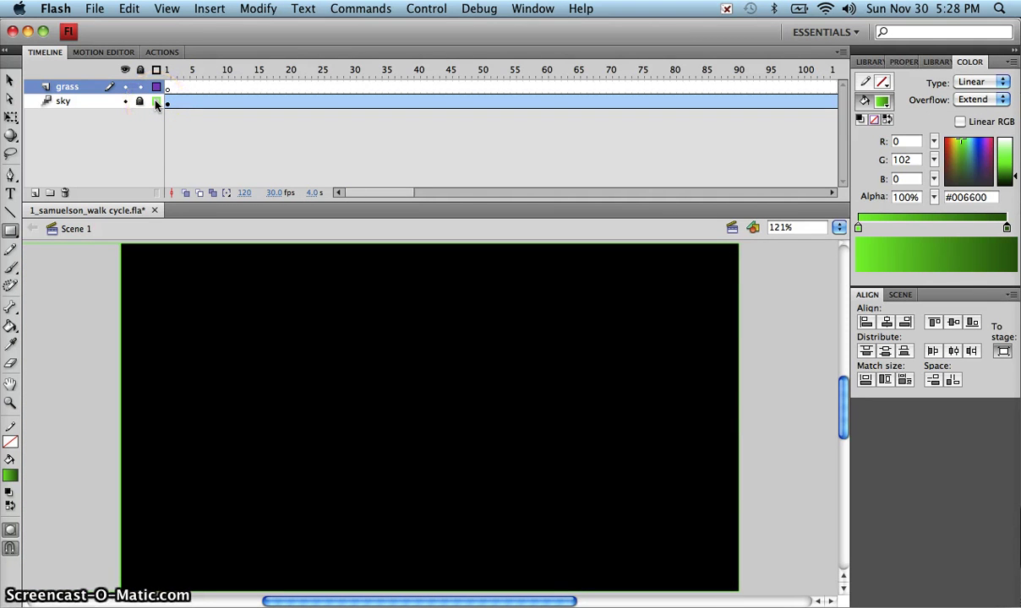
- Draw a green gradient rectangle across the bottom of the stage on the grass layer and center it horizontally to the stage
key("super+minus")
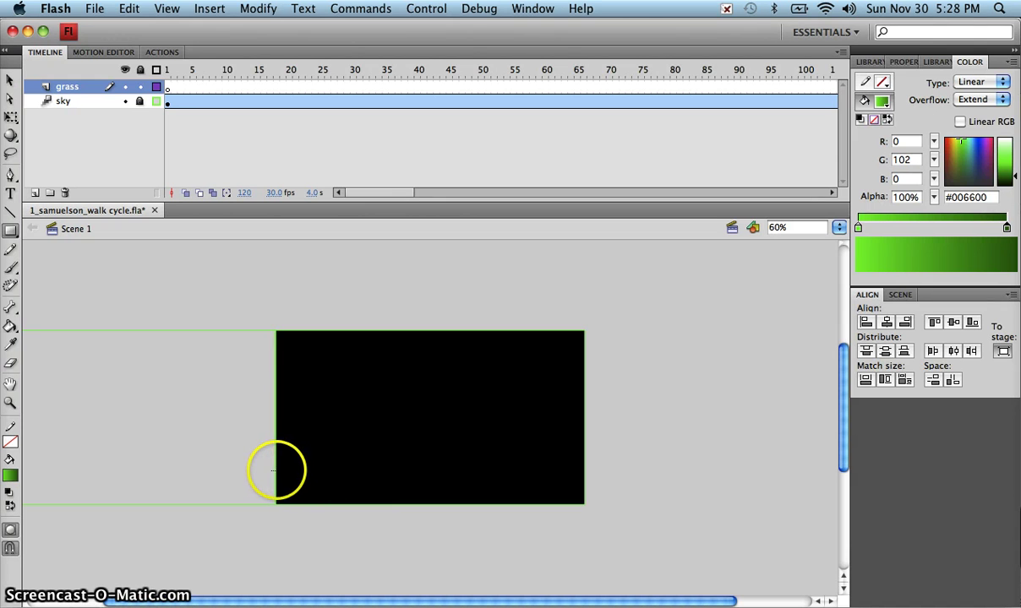
left_click_drag(273, 470, 589, 507)
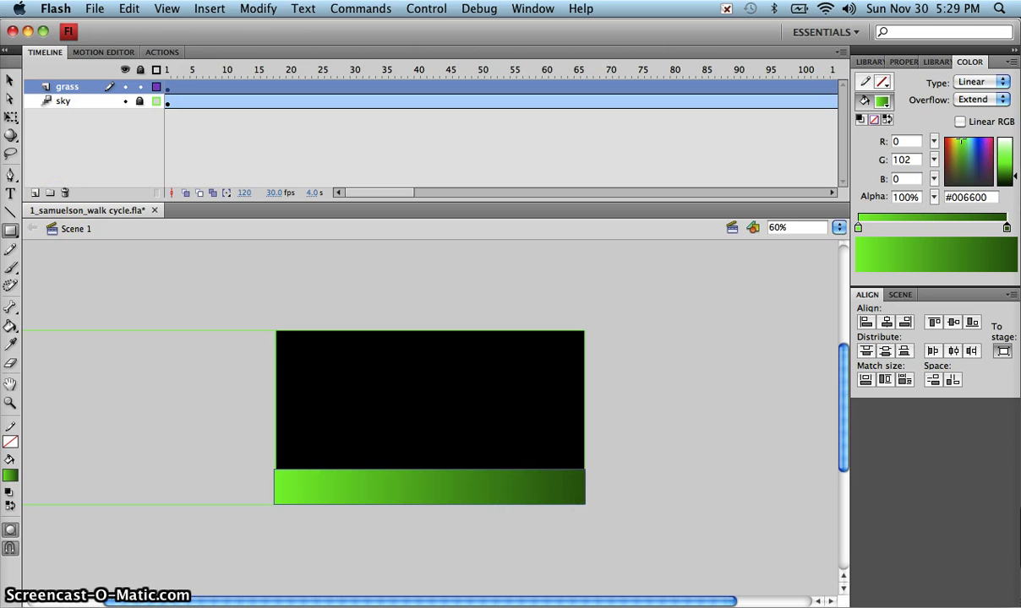
left_click(11, 79)
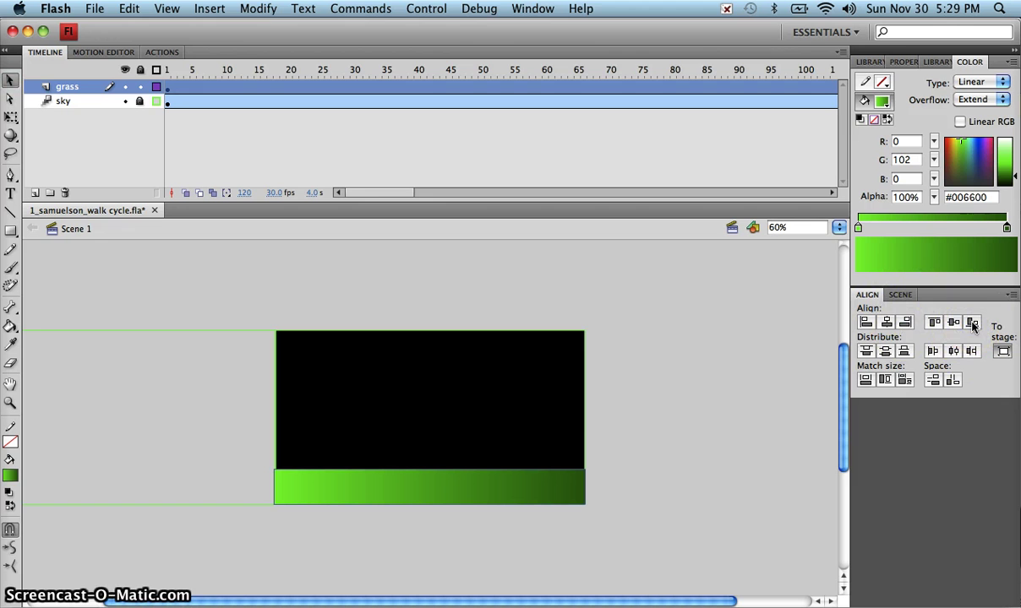
left_click(886, 324)
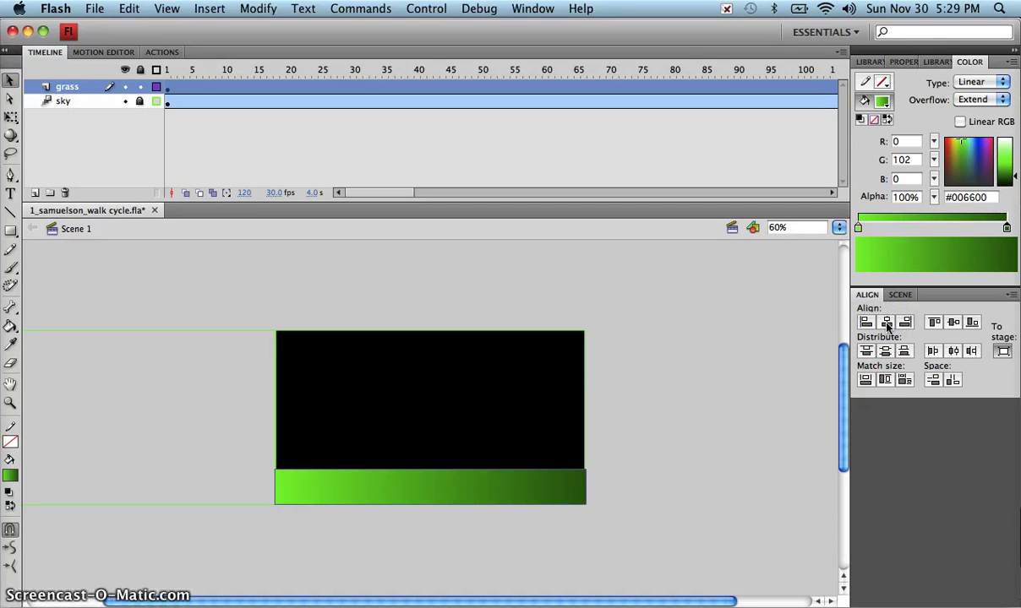
left_click(905, 325)
- With the Gradient Transform tool, rotate the grass rectangle's gradient to vertical, dark green uppermost, and squeeze it to the rectangle's height
left_click(10, 118)
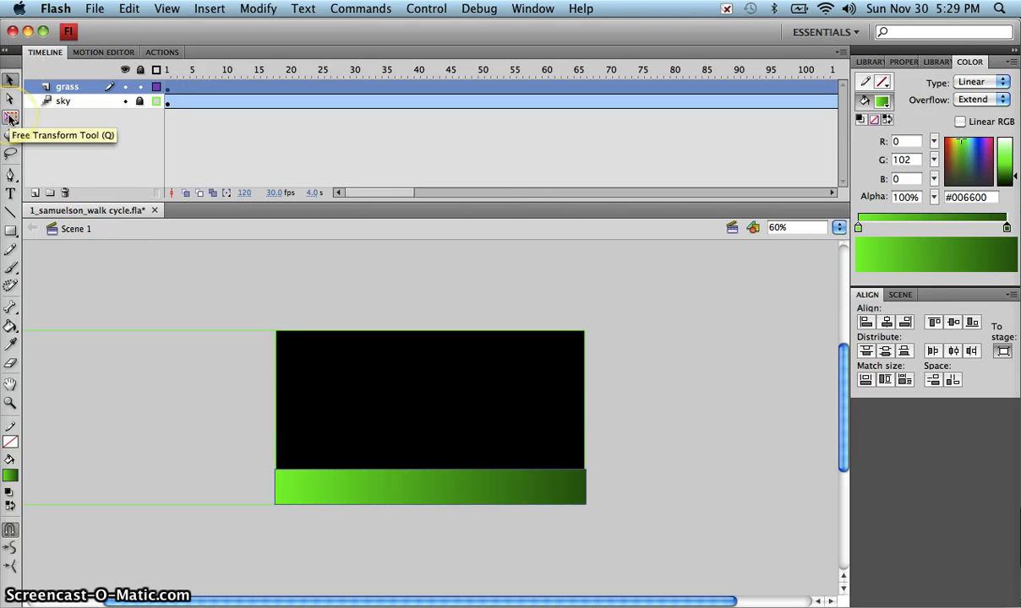
left_click(10, 119)
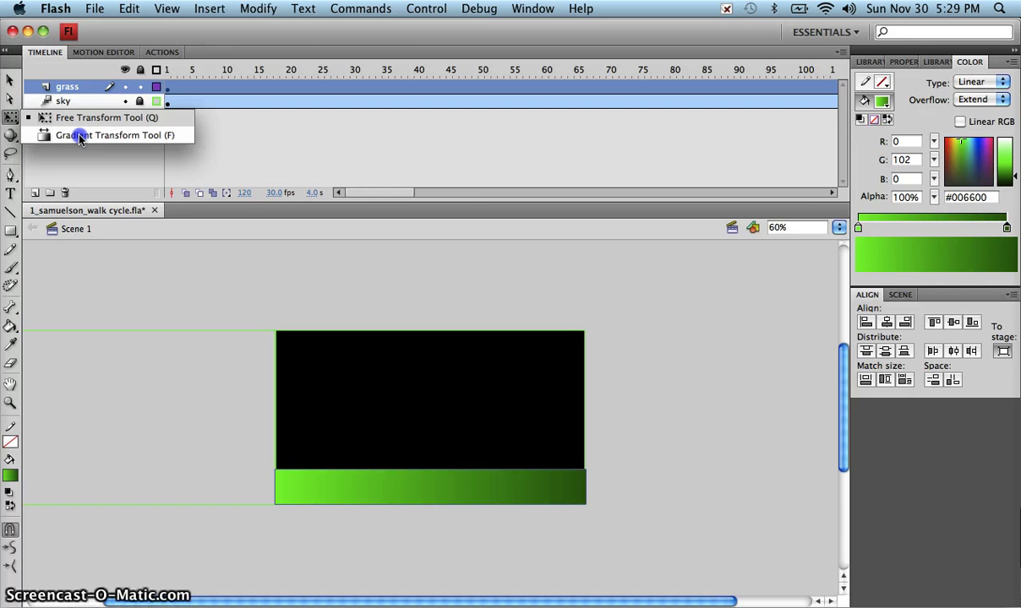
left_click(79, 136)
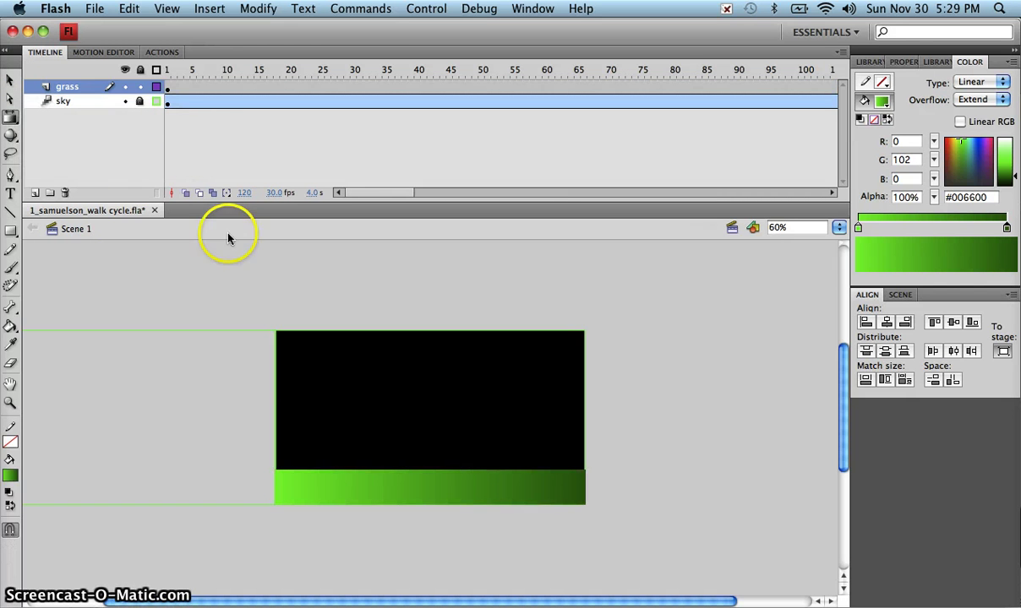
left_click(437, 493)
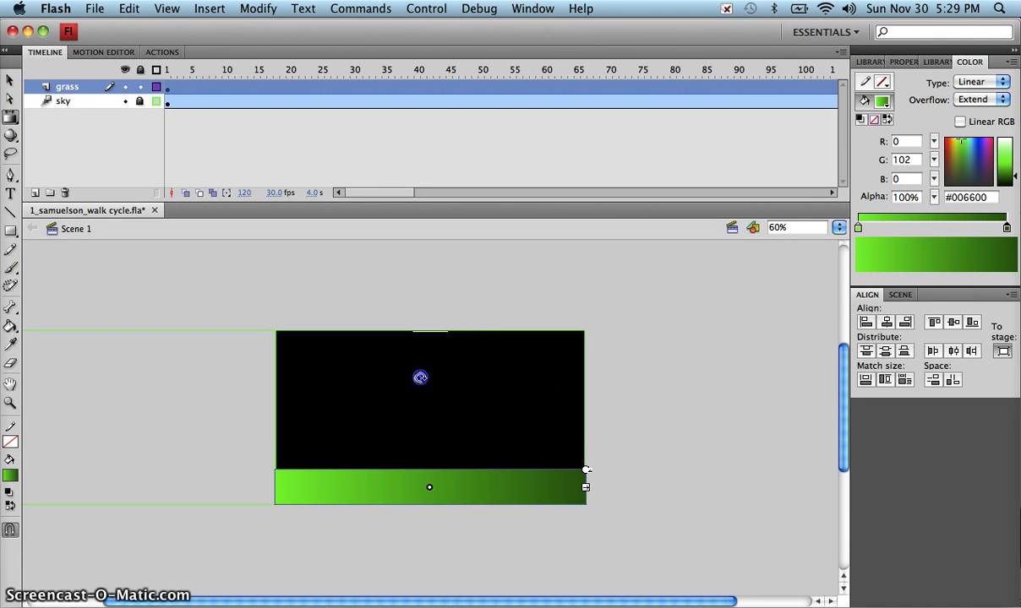
left_click(431, 332)
left_click_drag(431, 333, 436, 471)
left_click(465, 487)
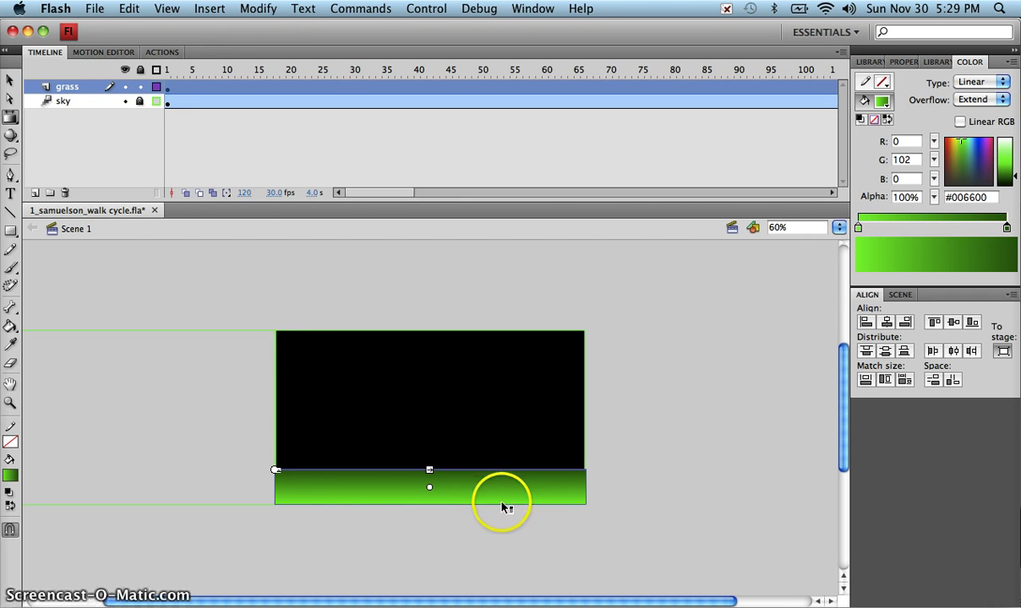
- Undo the squeeze and rotation of the grass rectangle's gradient
left_click(608, 513)
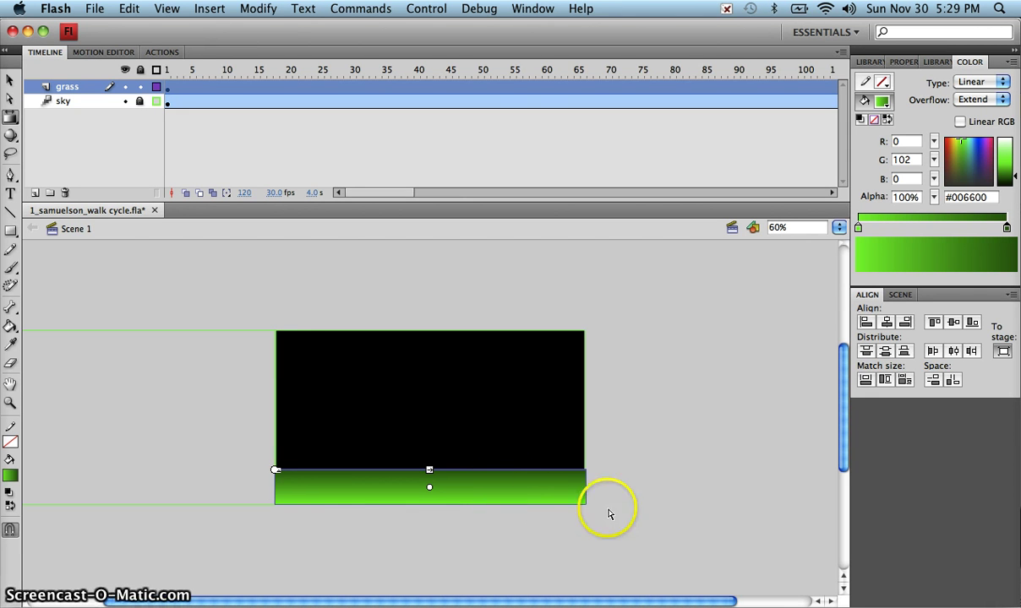
key("q")
left_click(651, 500)
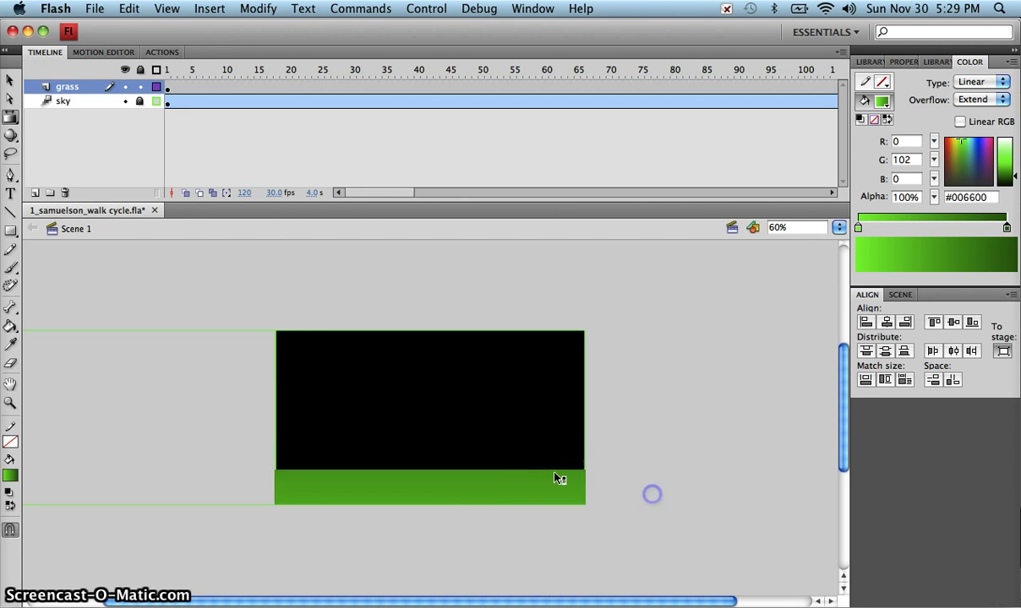
left_click(539, 505)
left_click(540, 501)
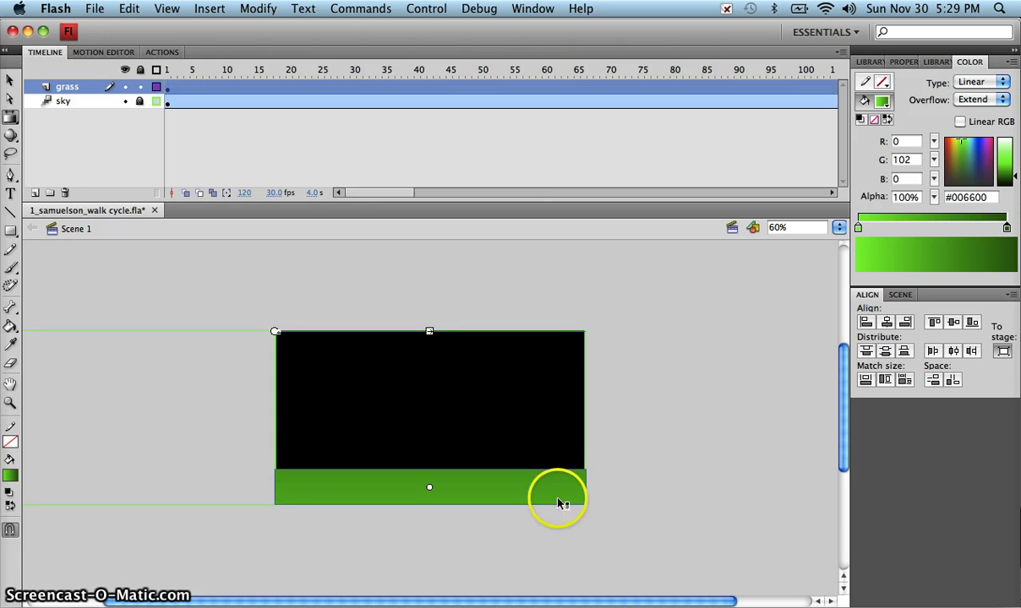
left_click(753, 362)
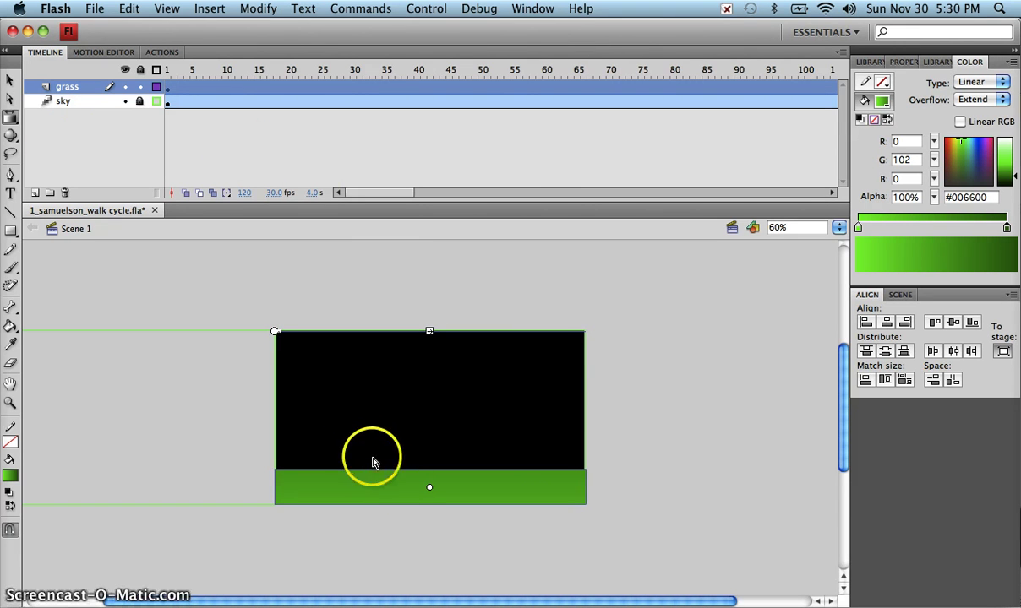
left_click(553, 402)
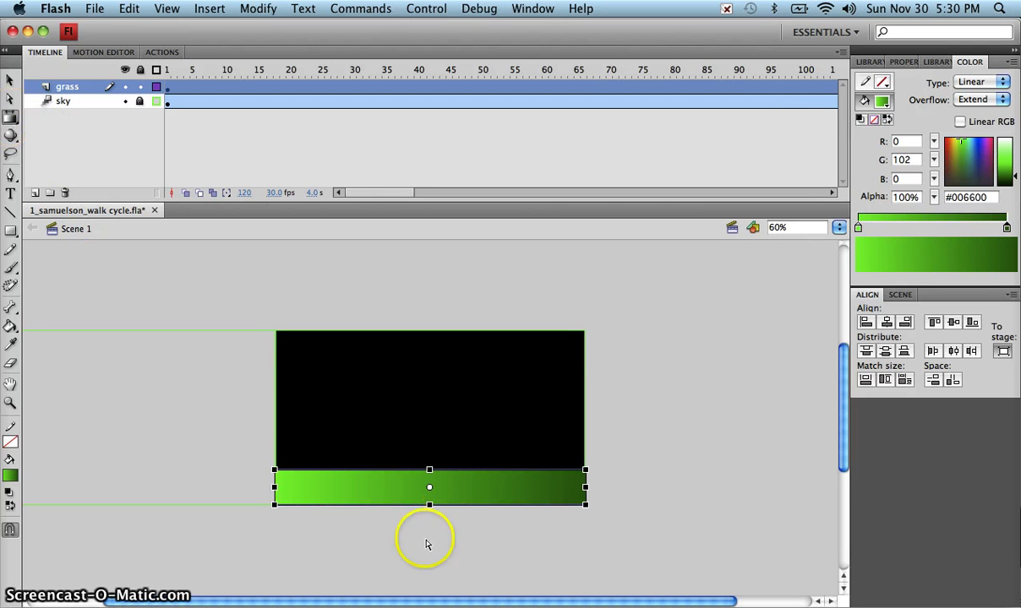
- With the Gradient Transform tool, rotate the grass rectangle's gradient to vertical with dark green uppermost and squeeze it to the rectangle's height
left_click(507, 483)
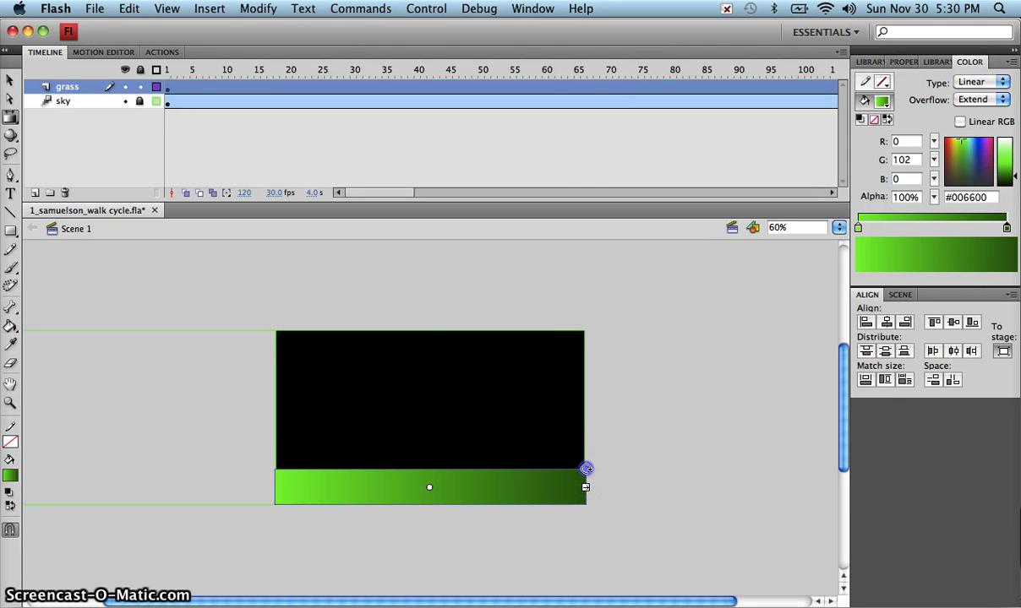
left_click_drag(585, 465, 424, 470)
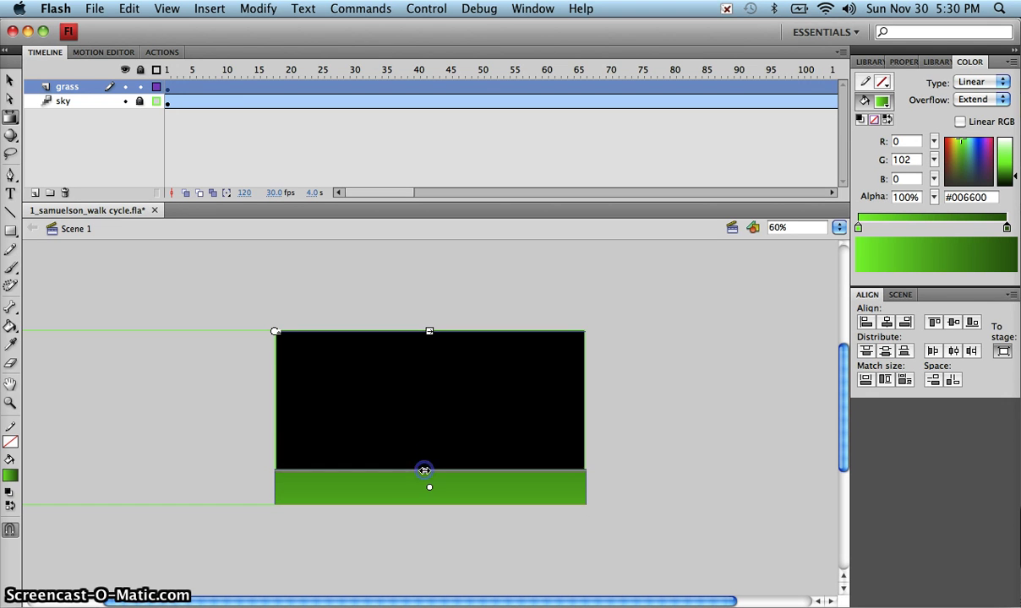
left_click(626, 406)
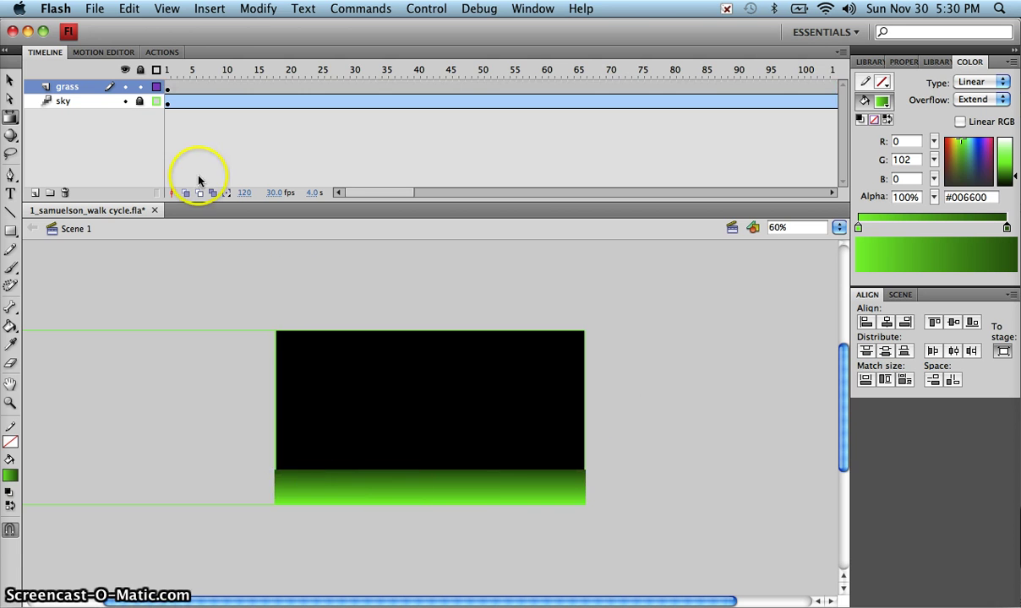
- Turn off outline display for the sky layer, go back to frame 1 and lock the grass layer
left_click(157, 102)
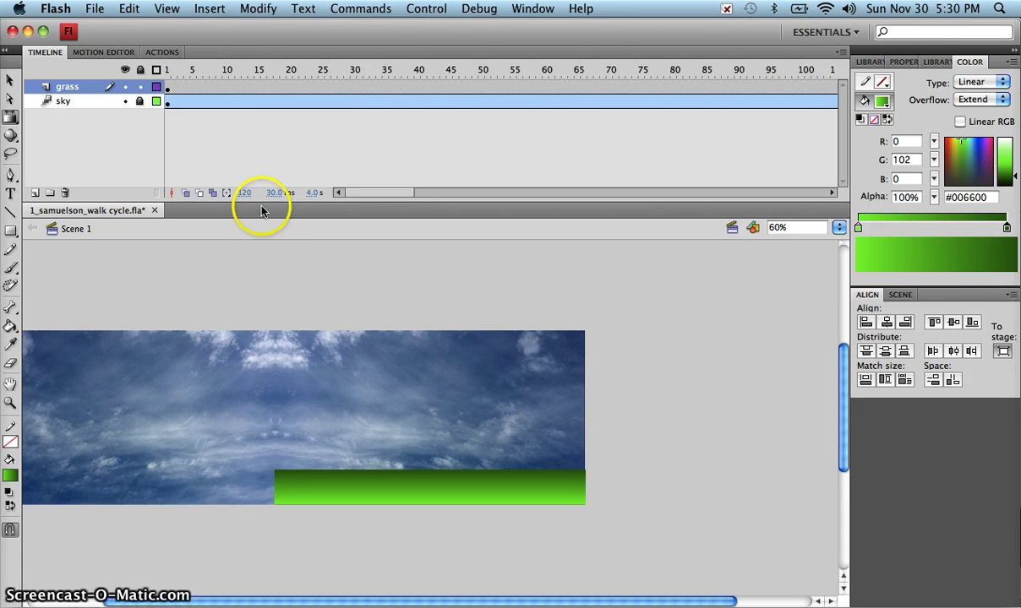
left_click(169, 71)
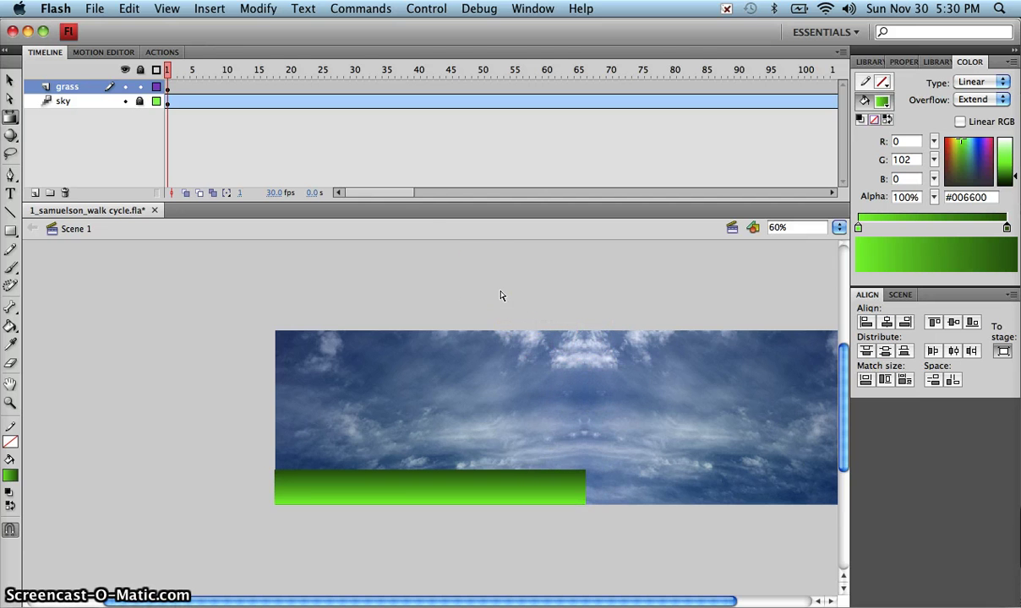
left_click(141, 88)
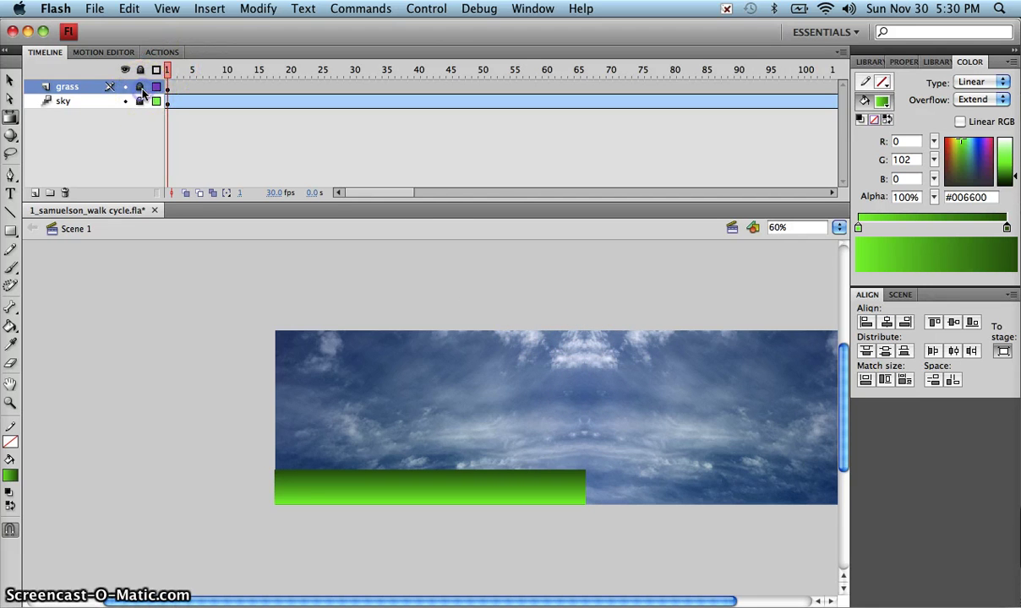
- Add a new layer above the grass layer and name it "big cloud"
left_click(34, 193)
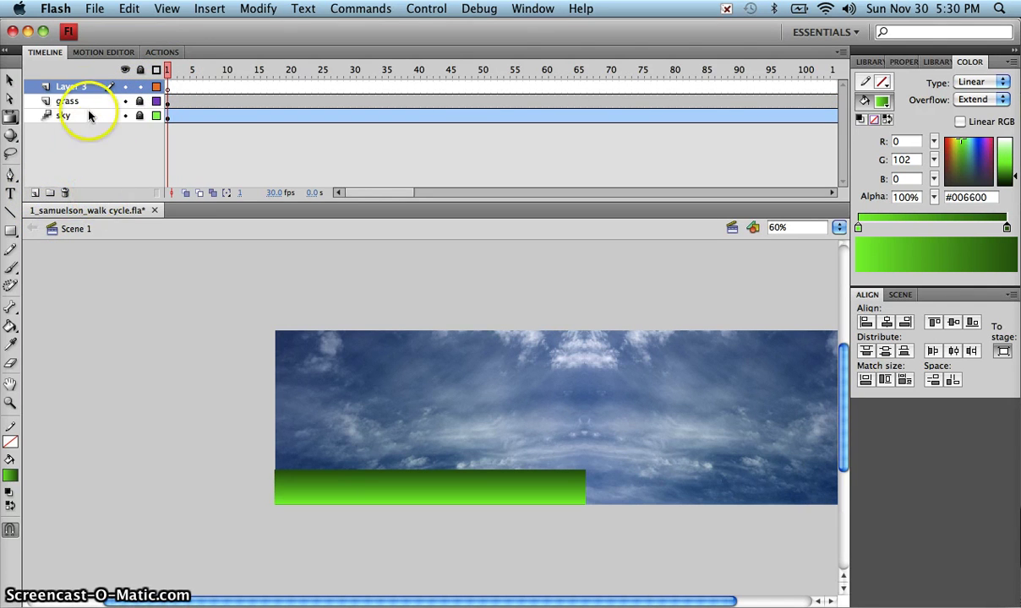
double_click(74, 87)
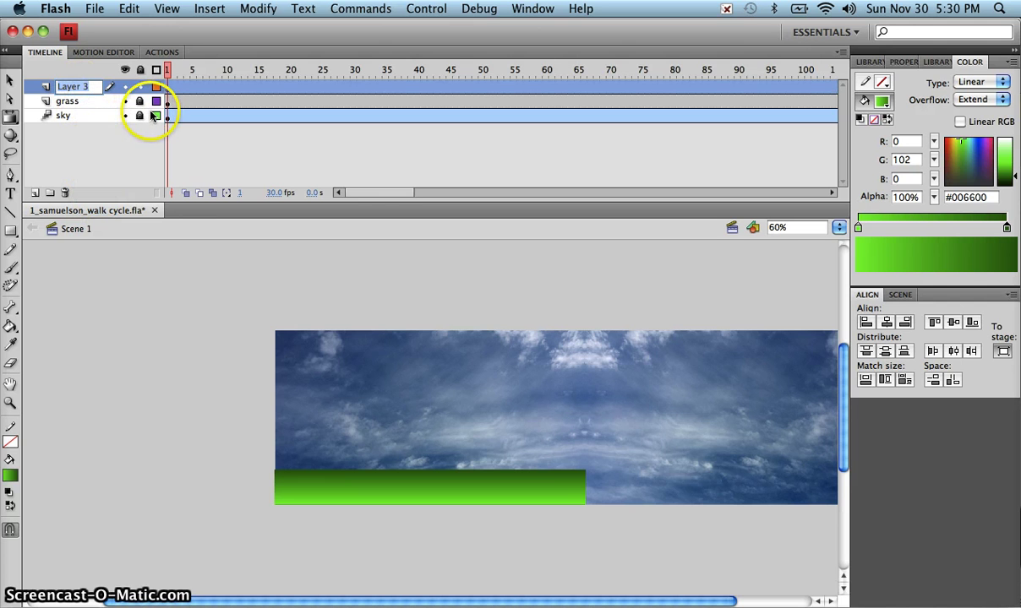
type("big cl")
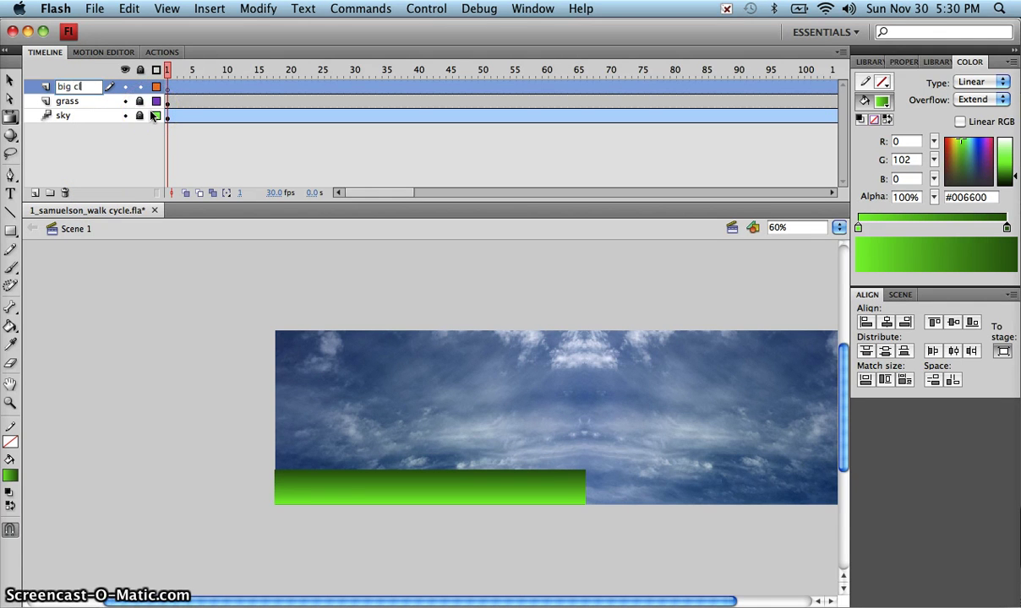
type("oud")
key("Return")
left_click(140, 115)
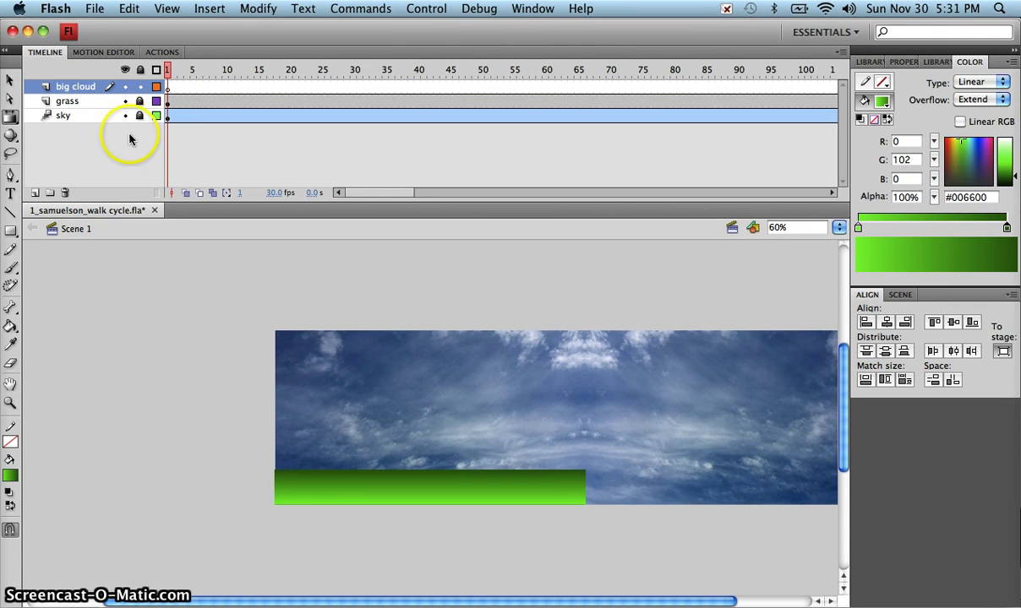
- Set up the Oval tool with object drawing off, no stroke and a light gray #CCCCCC fill
left_click(10, 233)
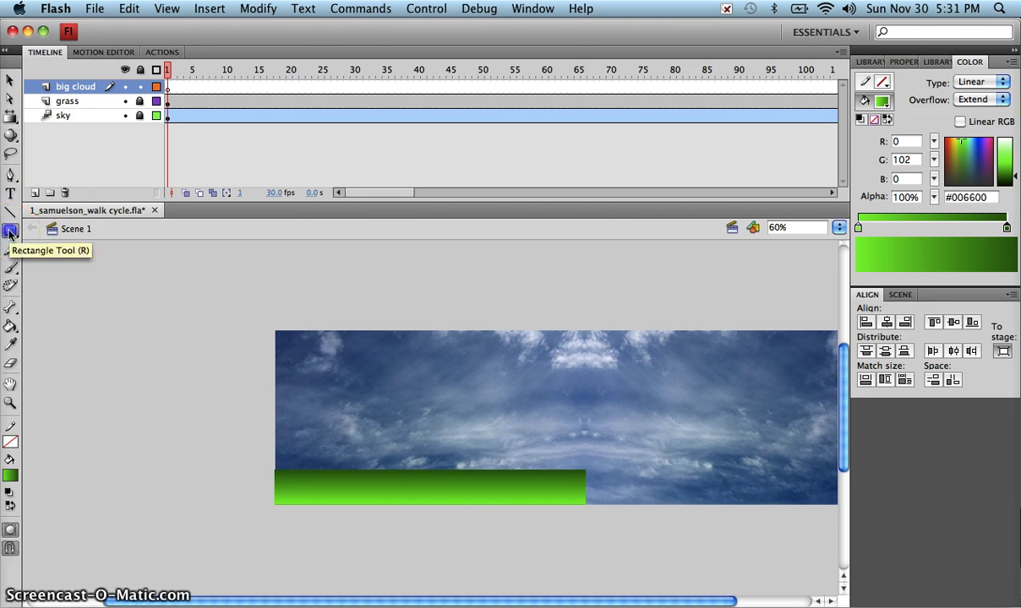
left_click_drag(17, 234, 64, 251)
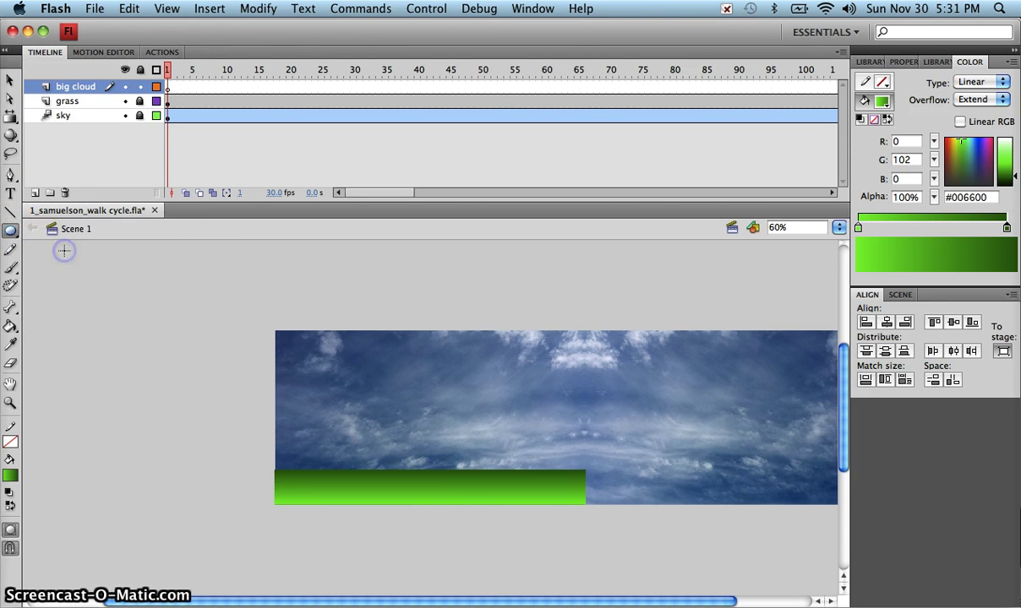
left_click(11, 530)
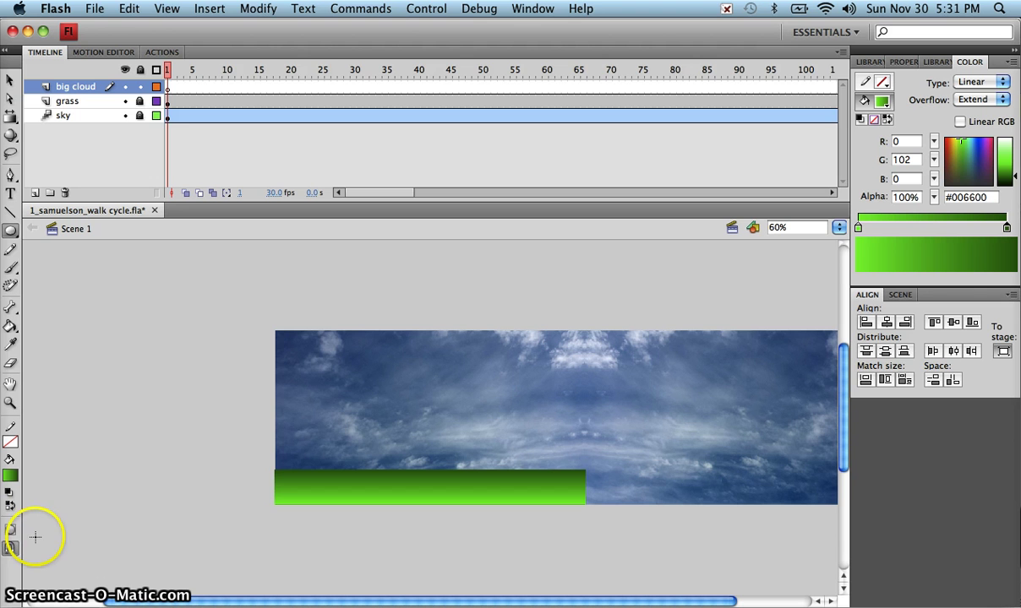
left_click(7, 529)
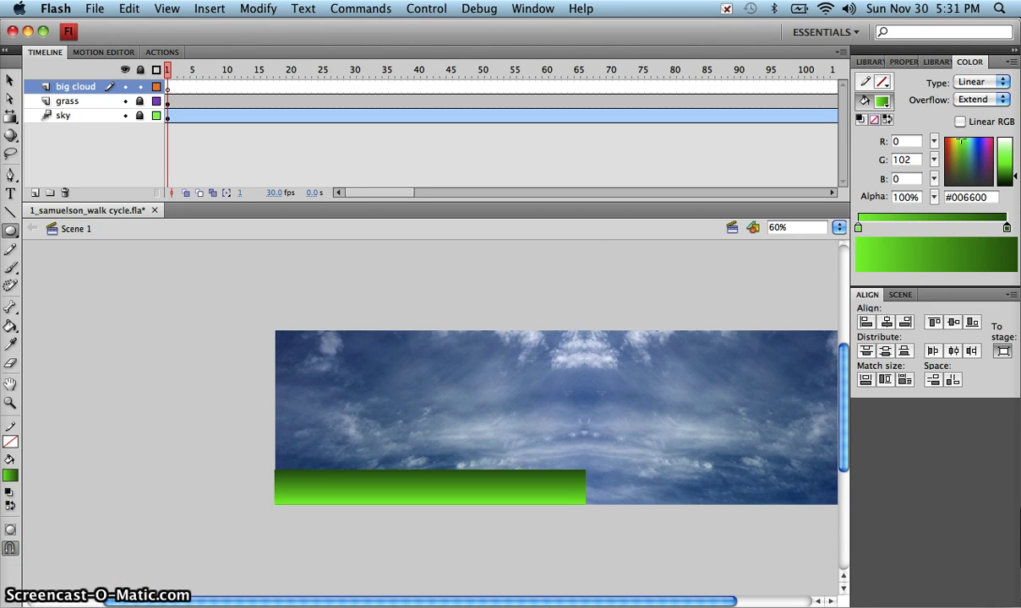
left_click(906, 62)
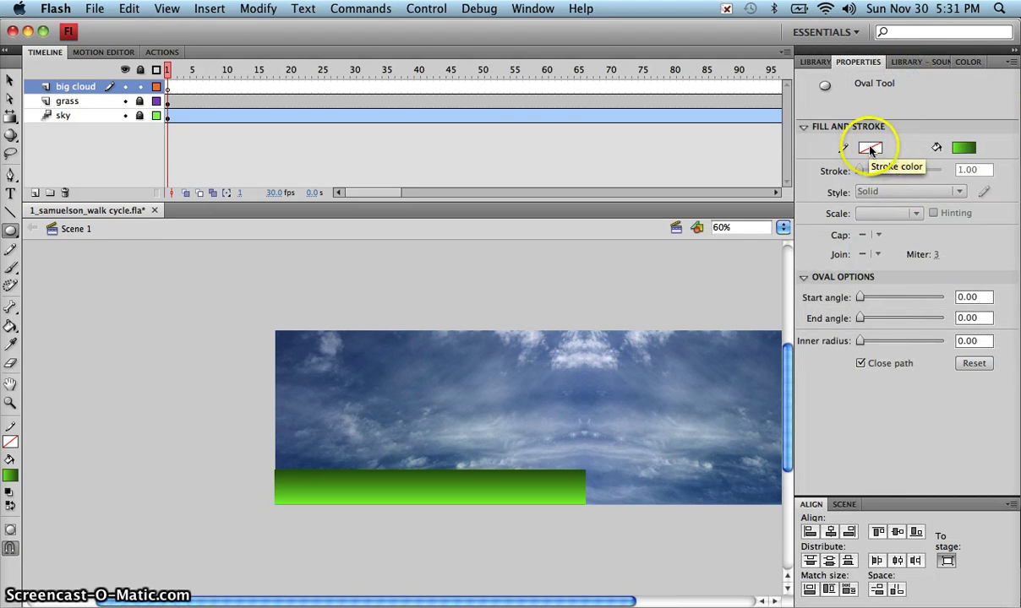
left_click(966, 149)
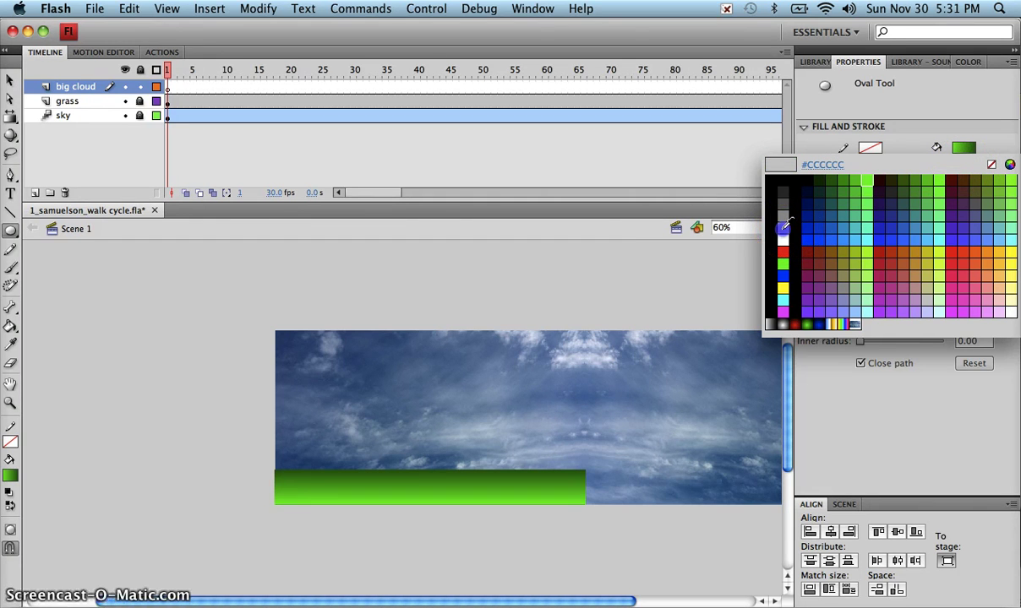
left_click(681, 235)
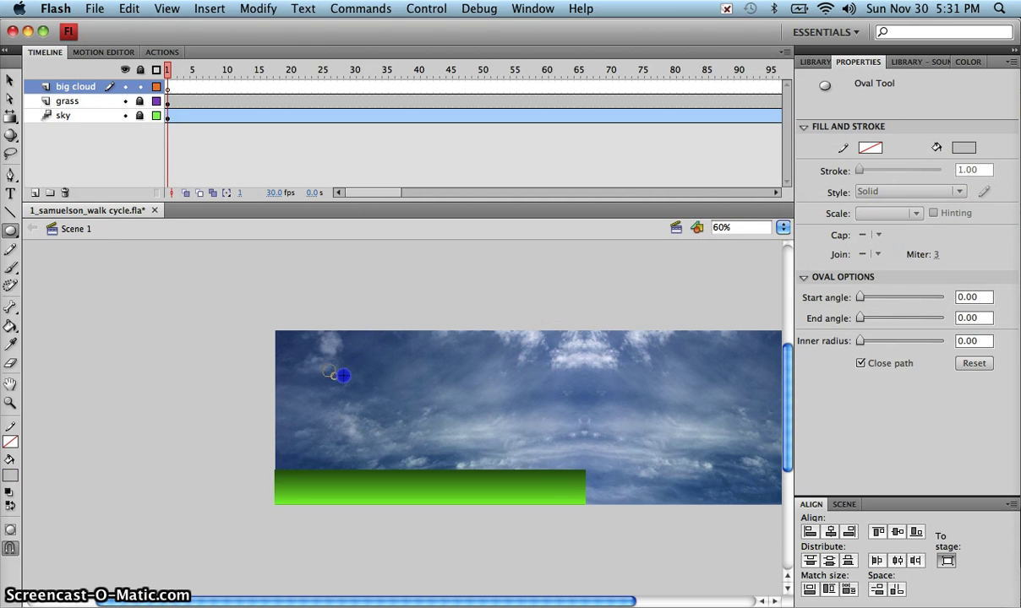
- Draw a cloud from overlapping ovals in the sky's upper left area on the big cloud layer, about 137 x 102 px overall
mouse_move(363, 379)
left_mouse_down()
mouse_move(362, 394)
mouse_move(373, 391)
left_mouse_up()
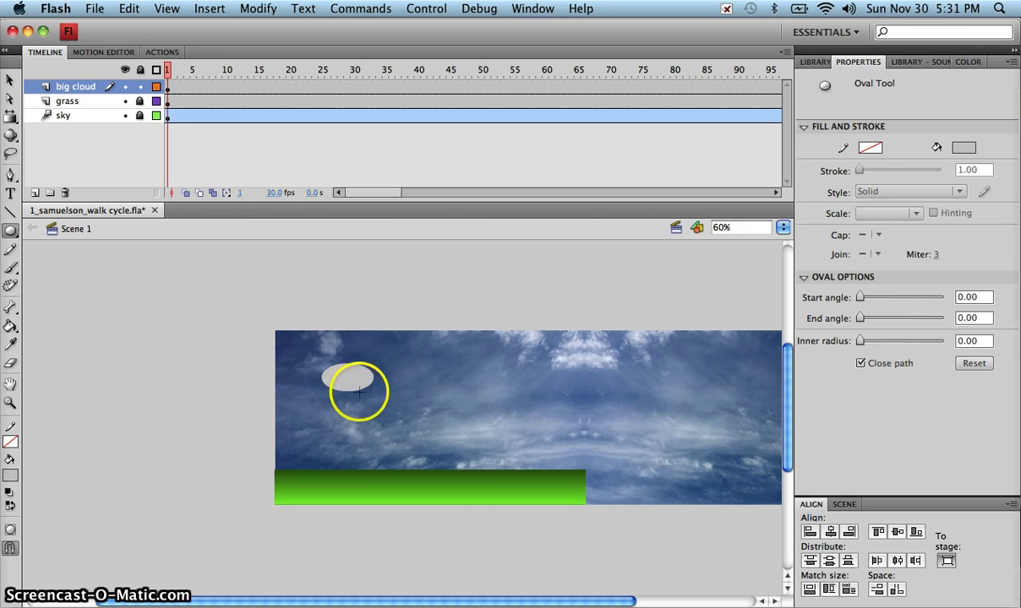
mouse_move(330, 362)
left_mouse_down()
mouse_move(336, 375)
mouse_move(325, 365)
left_mouse_up()
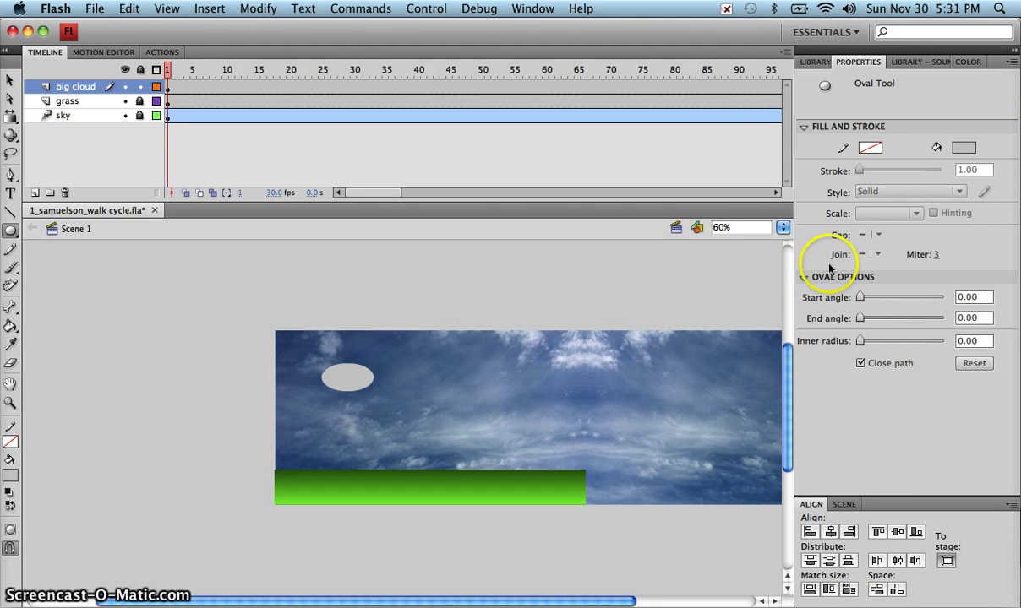
left_click(784, 229)
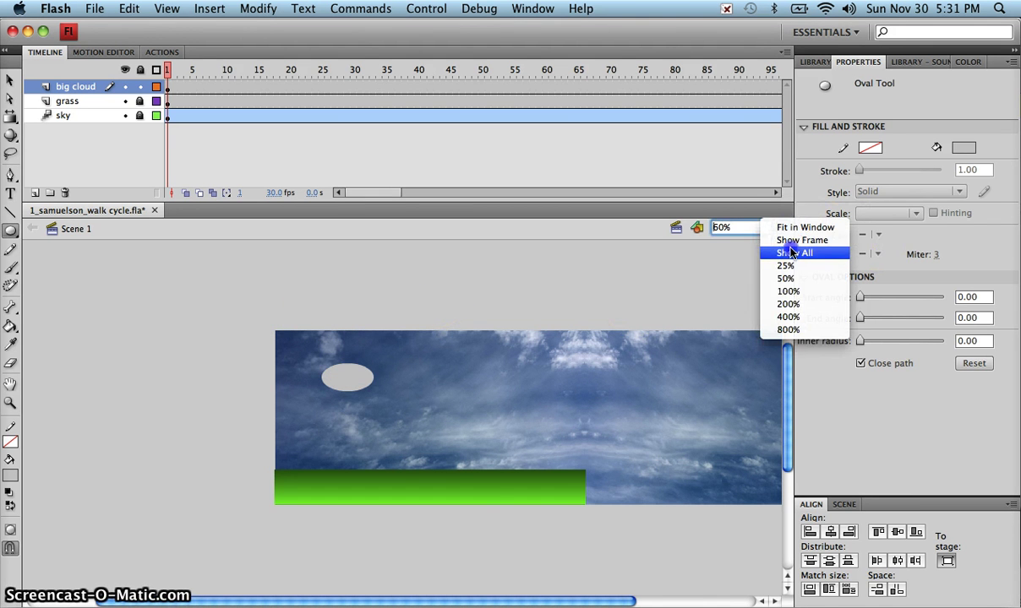
left_click(792, 243)
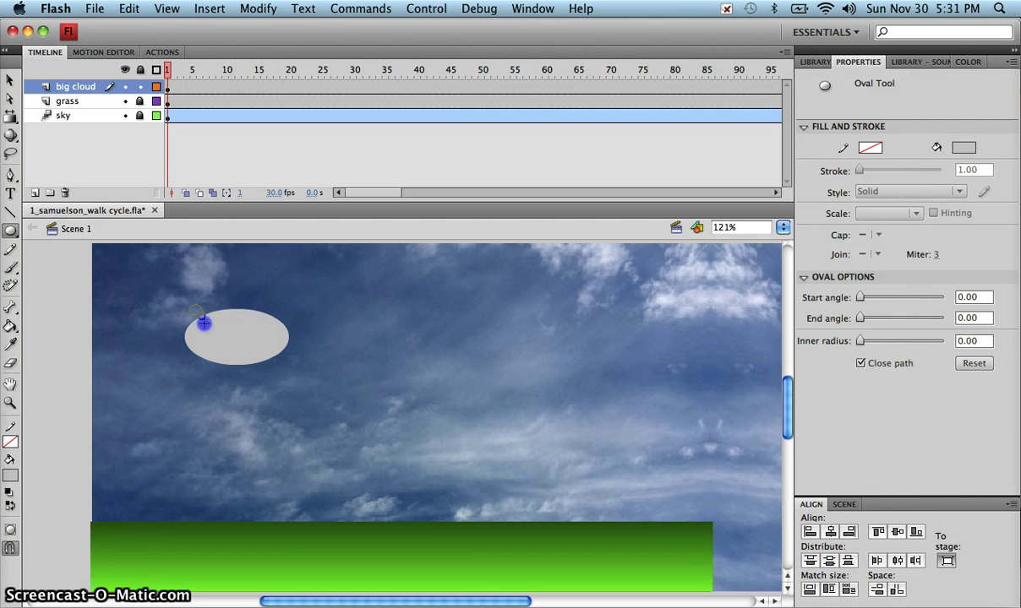
mouse_move(216, 329)
left_mouse_down()
mouse_move(237, 326)
mouse_move(240, 303)
mouse_move(222, 296)
mouse_move(210, 308)
mouse_move(214, 278)
mouse_move(217, 315)
left_mouse_up()
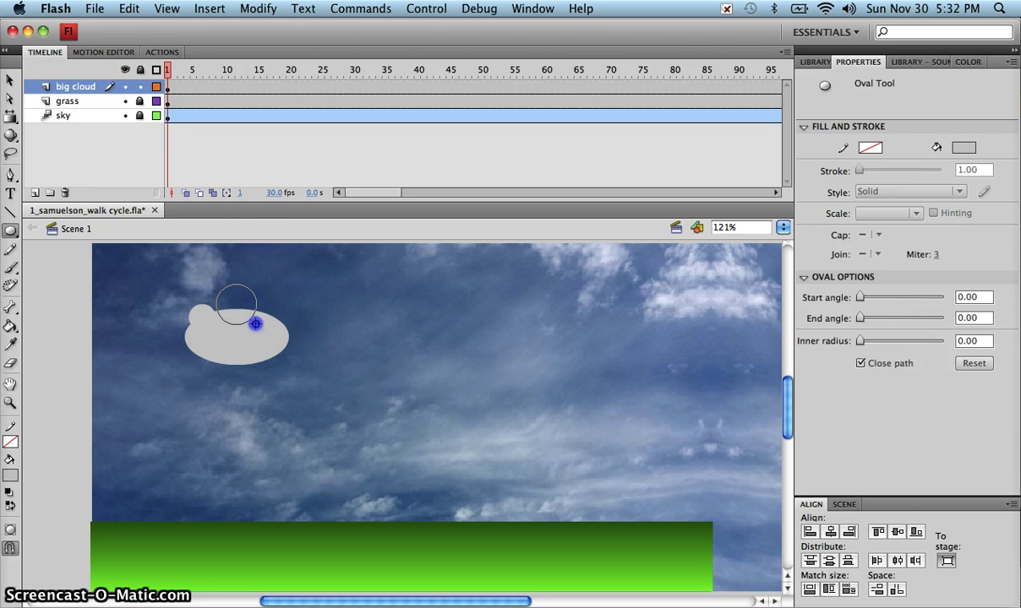
left_click_drag(285, 334, 283, 333)
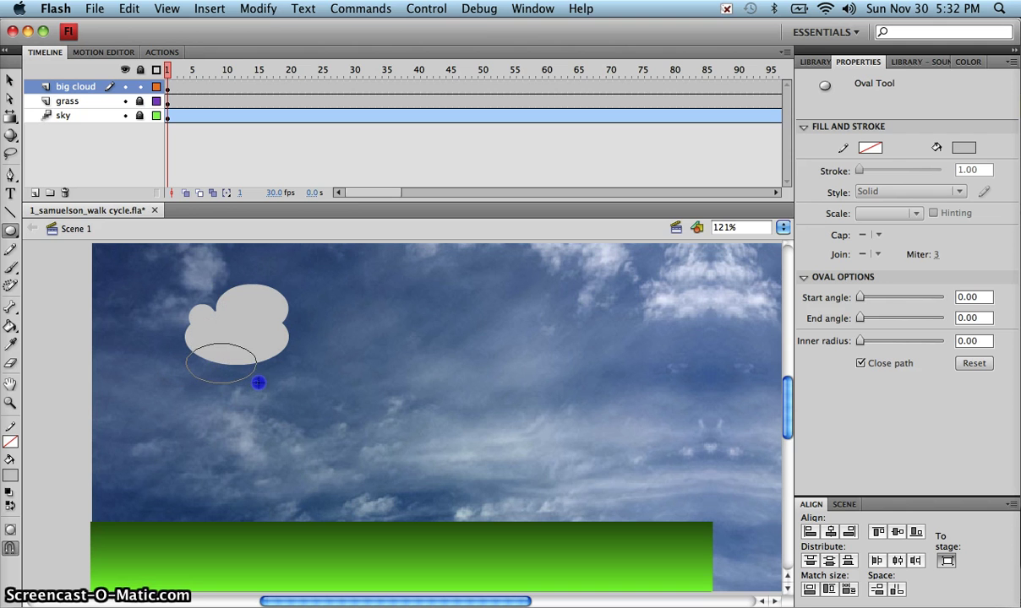
left_click_drag(258, 383, 272, 356)
left_click_drag(329, 333, 297, 325)
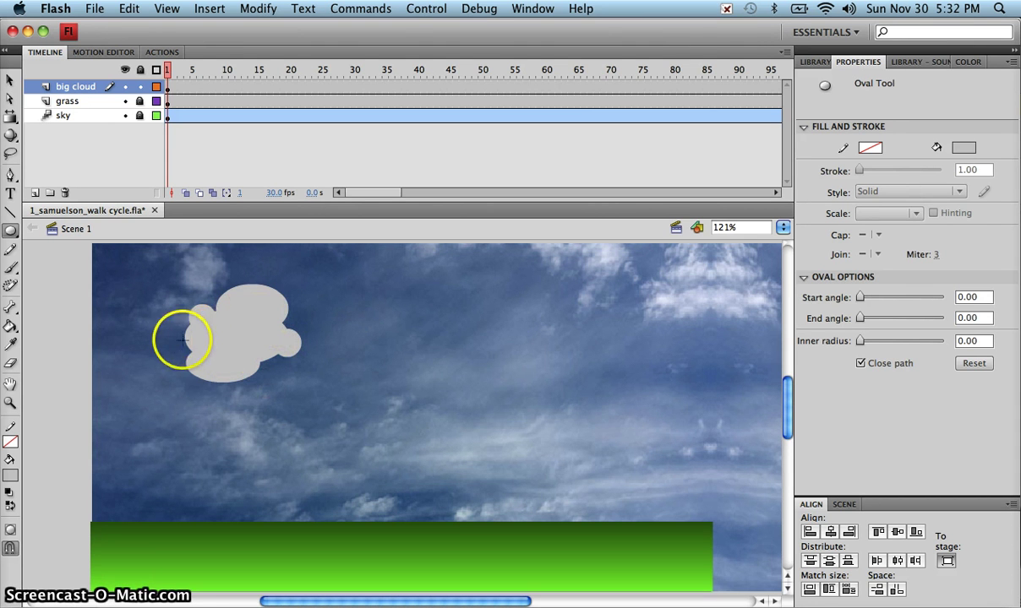
left_click_drag(192, 305, 169, 357)
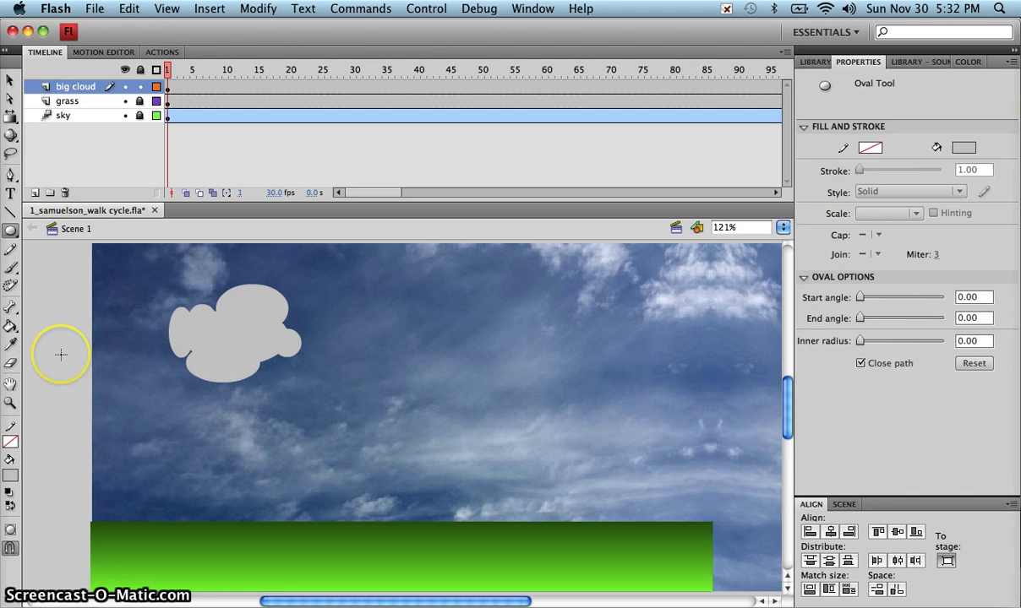
- Select the whole cloud shape and move it up and left to about X 33, Y 17
left_click(10, 79)
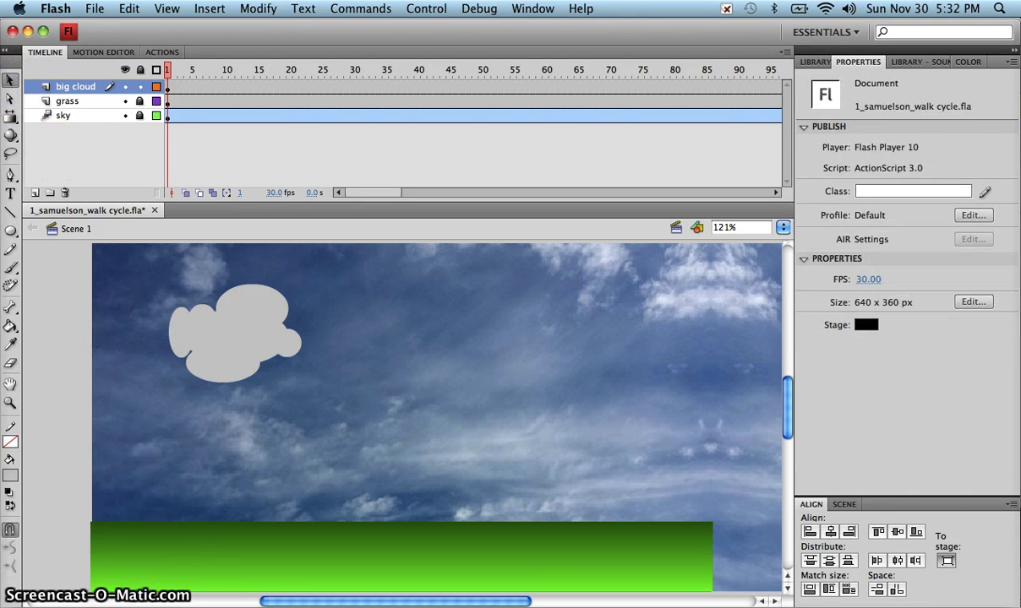
left_click(224, 343)
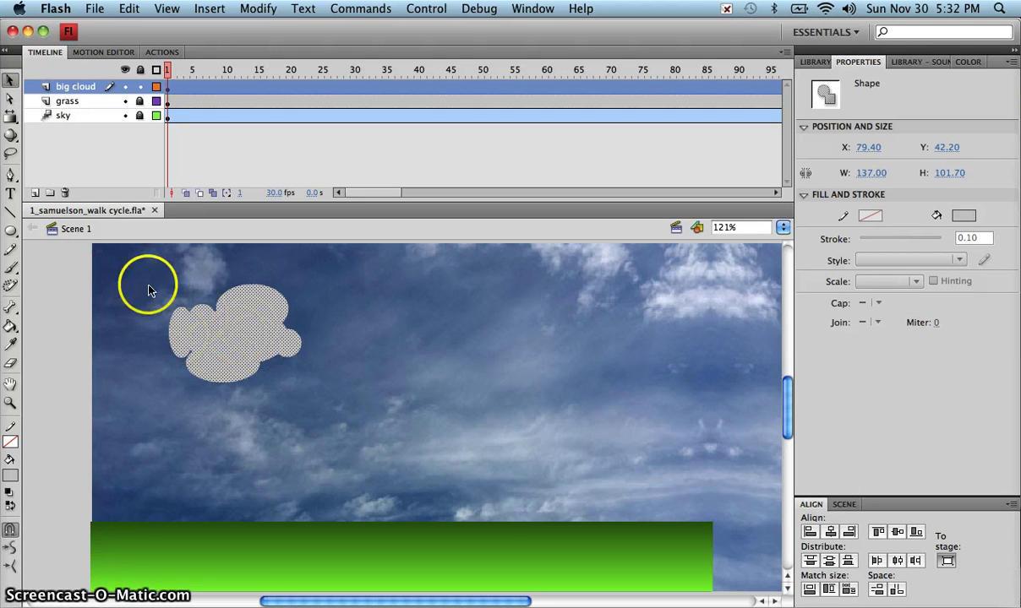
left_click_drag(214, 331, 189, 299)
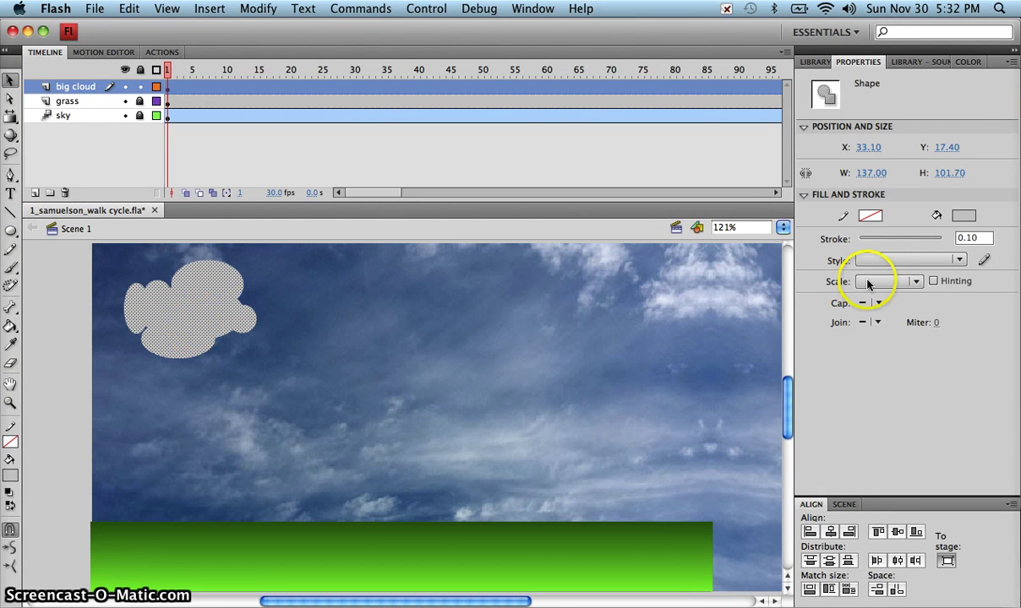
- Change the cloud shape's fill to a darker medium gray
left_click(971, 220)
left_click(784, 279)
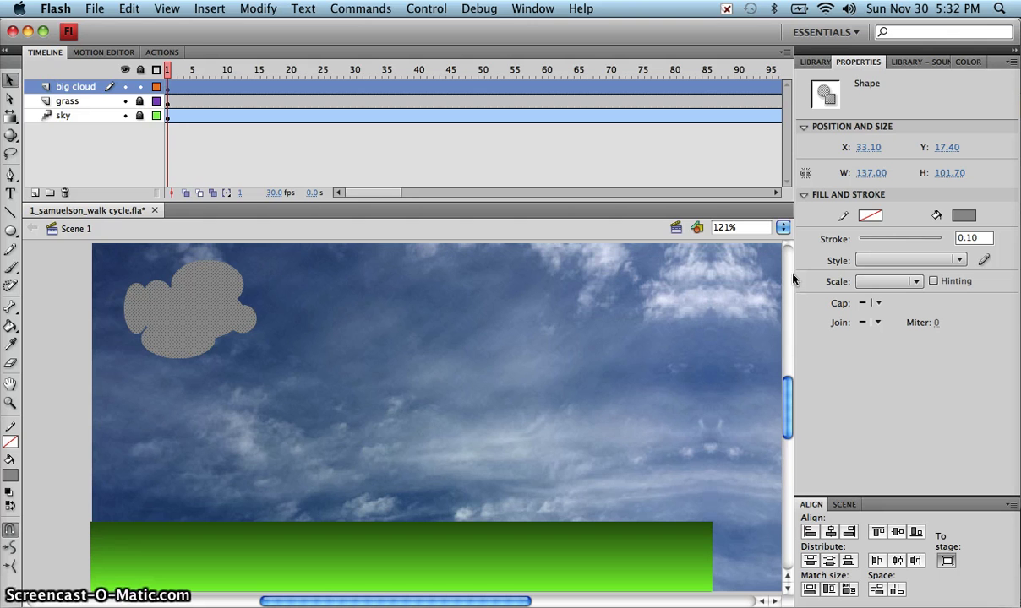
left_click(790, 257)
left_click(462, 182)
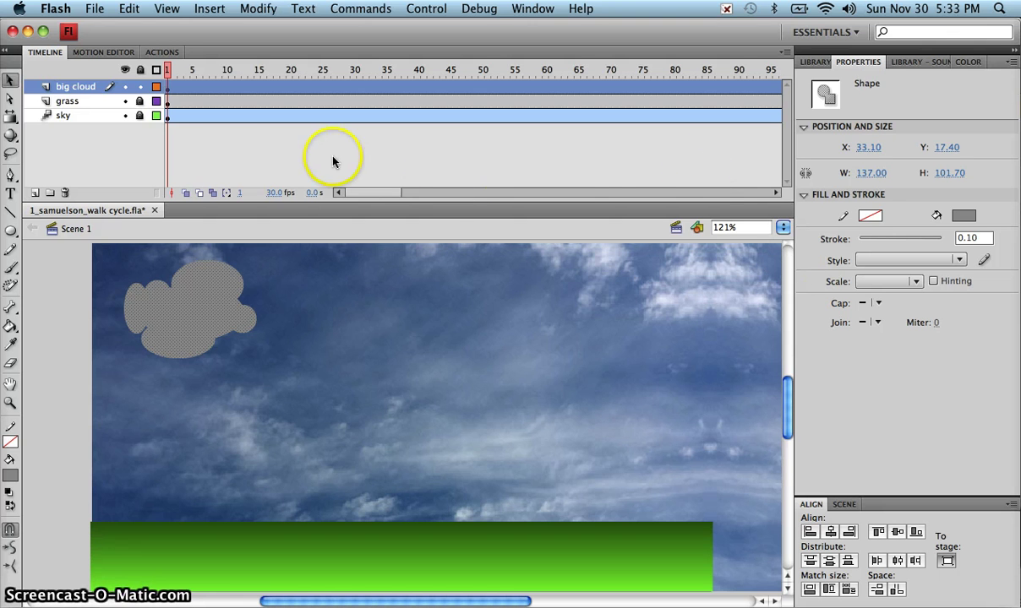
- Create a shape tween on the big cloud layer and insert a keyframe at frame 120
right_click(168, 88)
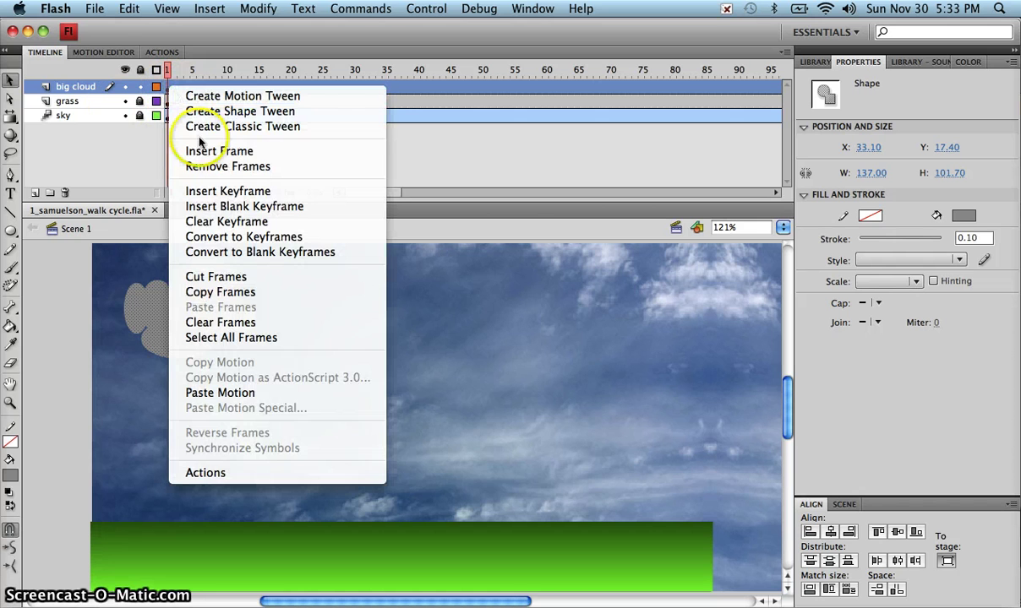
left_click(200, 110)
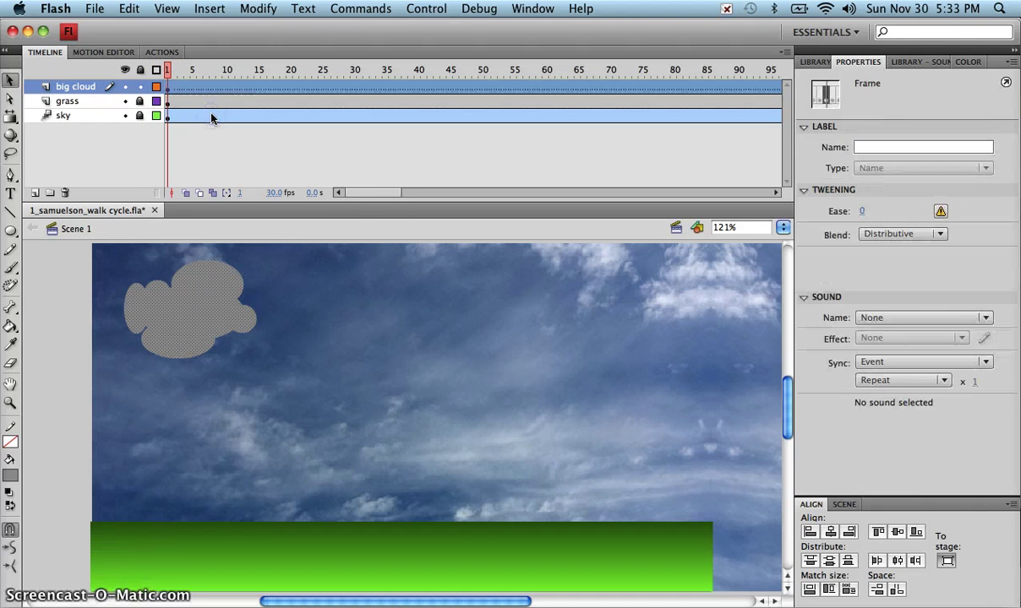
left_click_drag(358, 198, 387, 194)
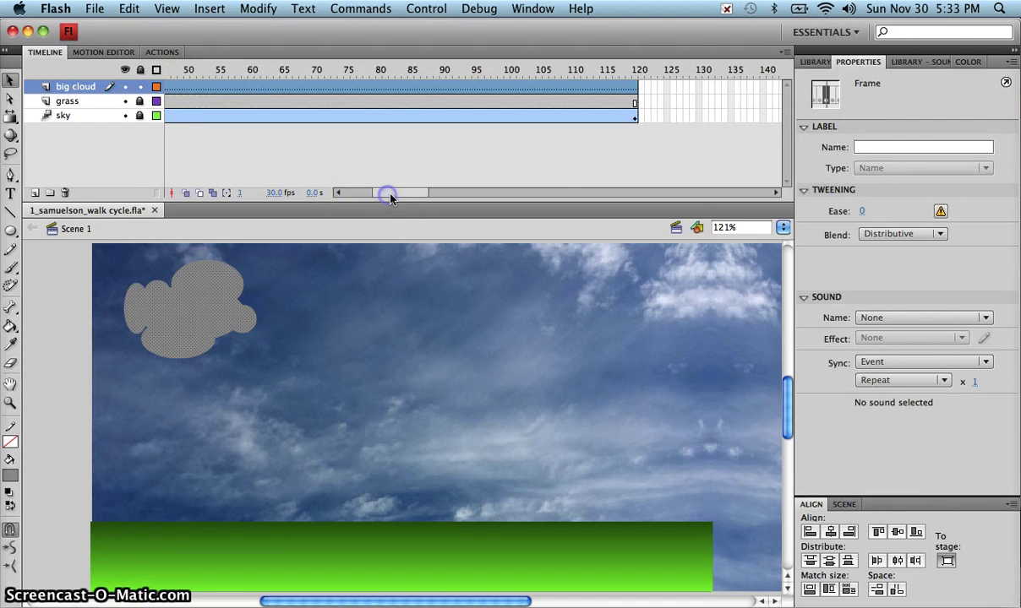
left_click(636, 69)
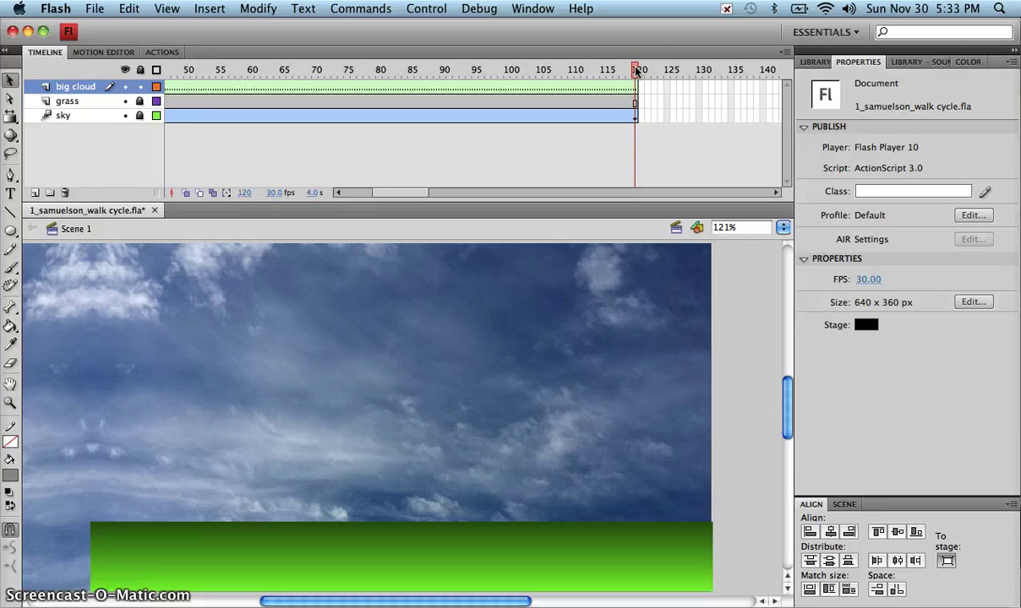
key("ctrl+shift+v")
left_click(233, 346)
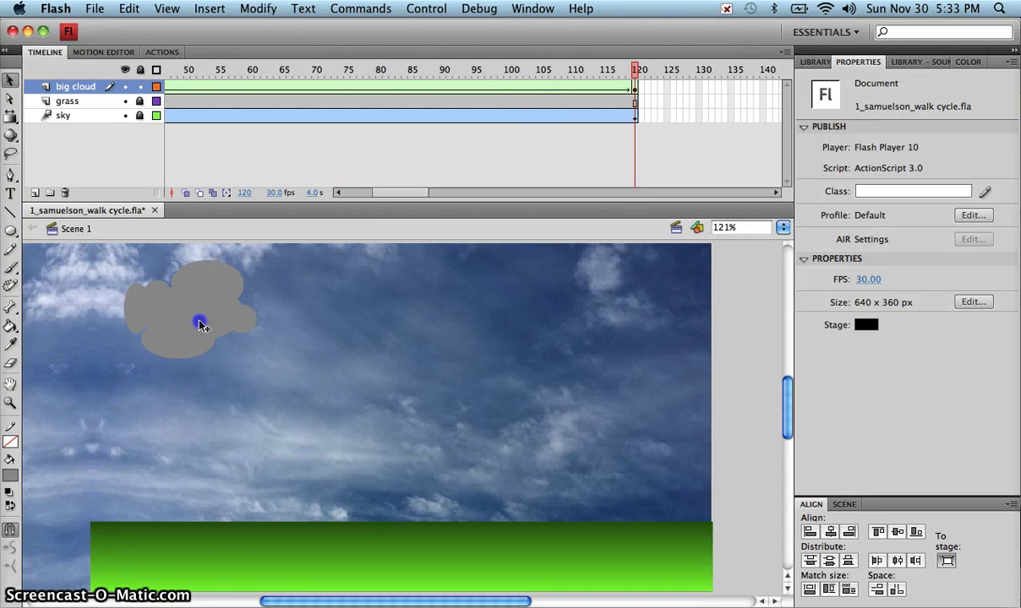
- Change the cloud's fill at frame 120 to white (#FFFFFF) and preview the movie
left_click(201, 325)
left_click(964, 216)
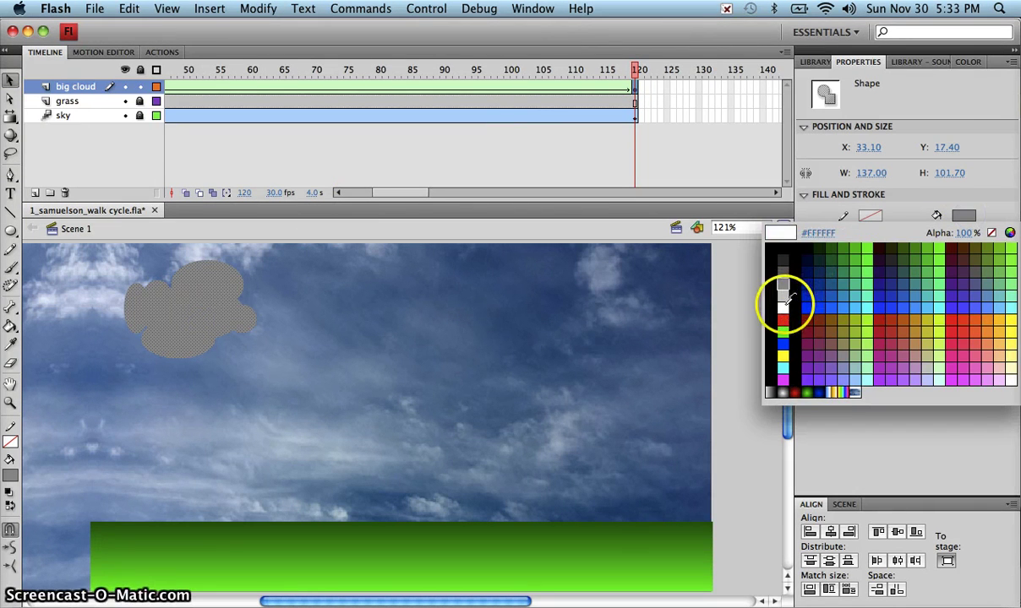
left_click(784, 304)
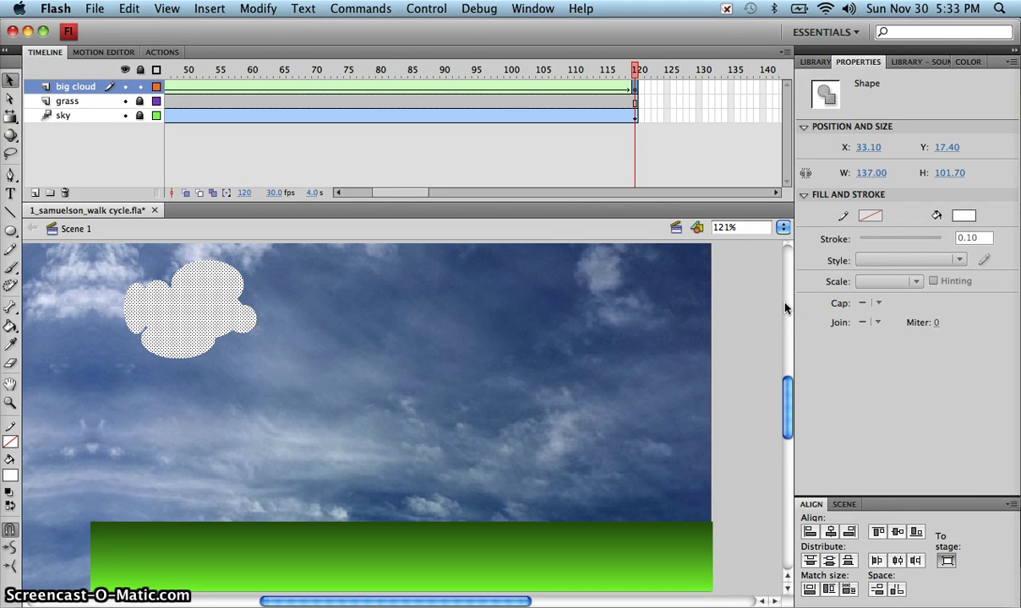
key("super+Return")
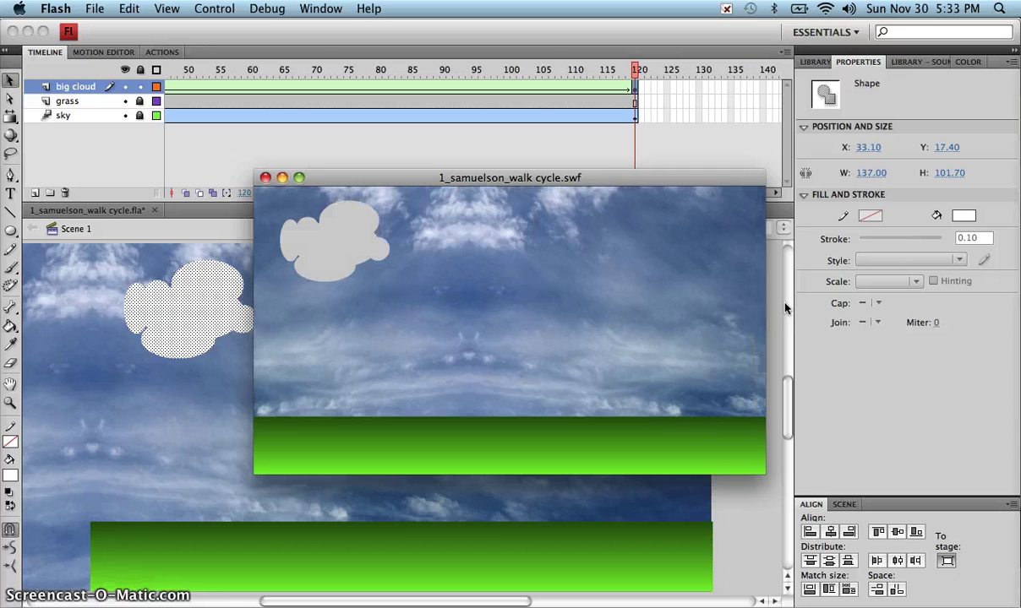
left_click(268, 178)
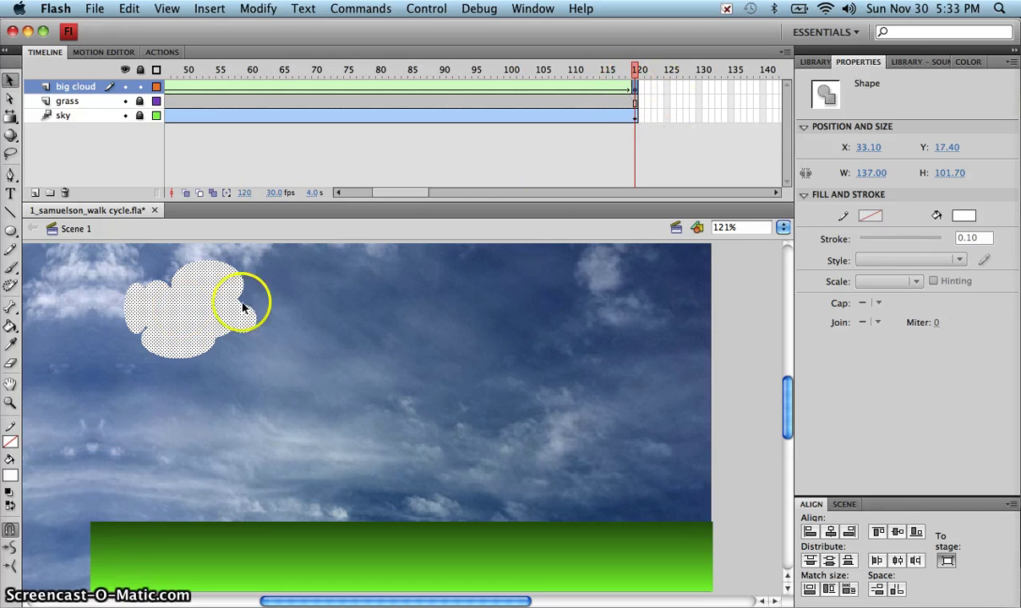
- Move the white cloud at frame 120 horizontally across the sky to about X 480 and preview the movie
left_click_drag(170, 313, 602, 312)
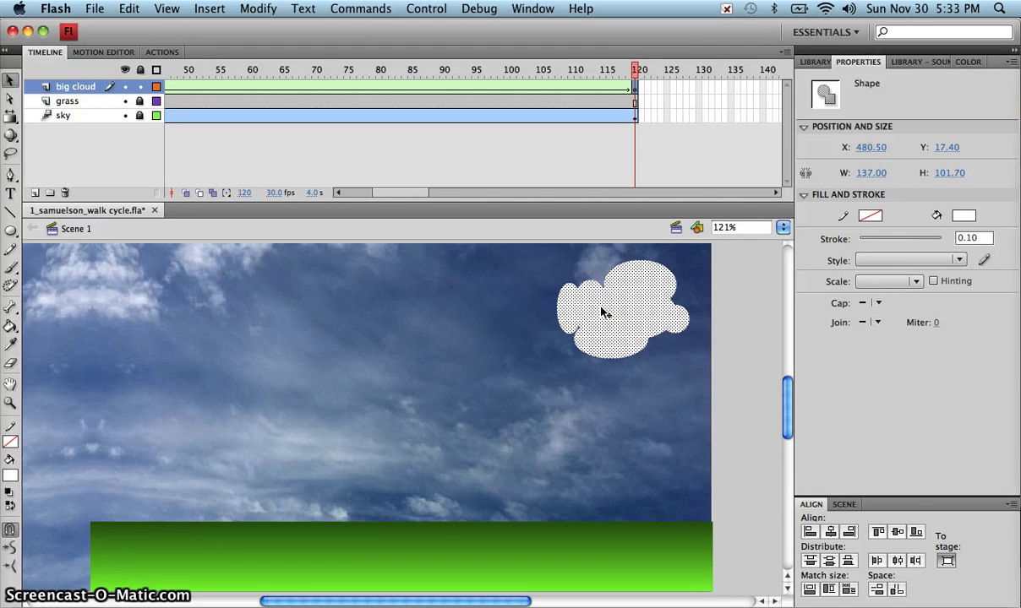
key("super+Return")
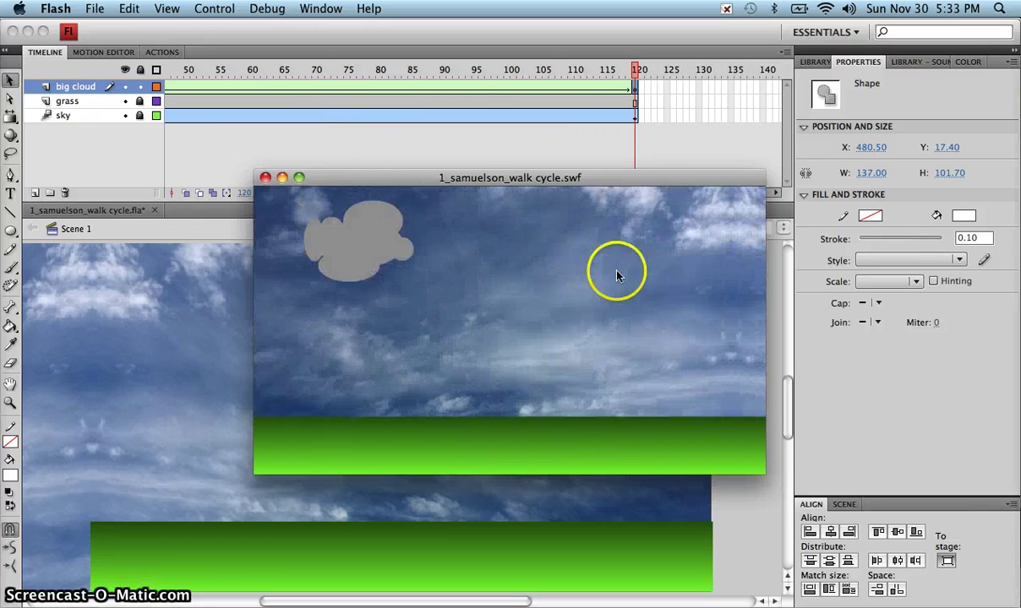
left_click(265, 176)
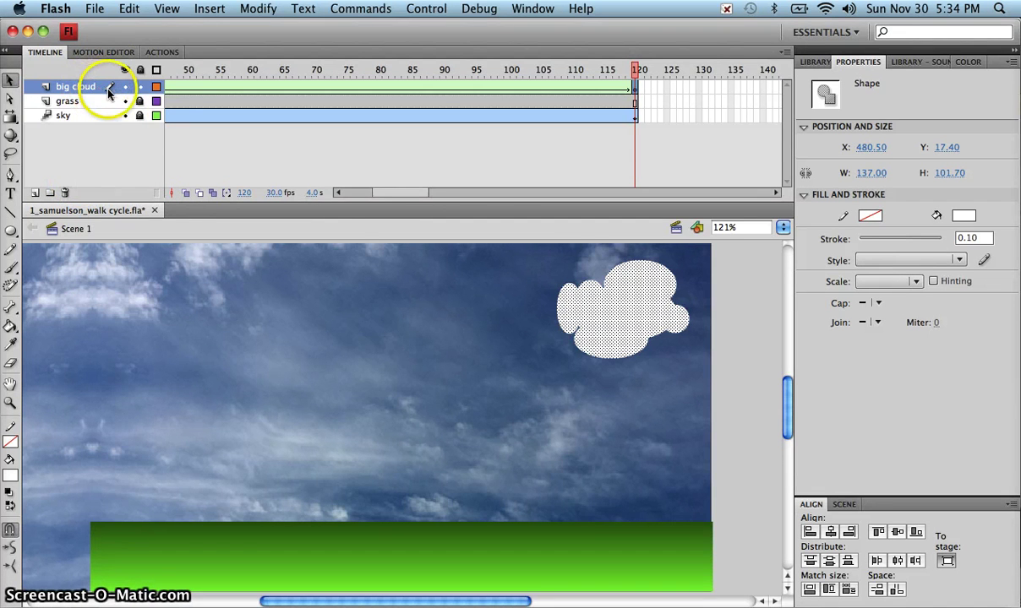
- Select all frames of the big cloud layer's shape tween and copy them
left_click_drag(399, 194, 365, 194)
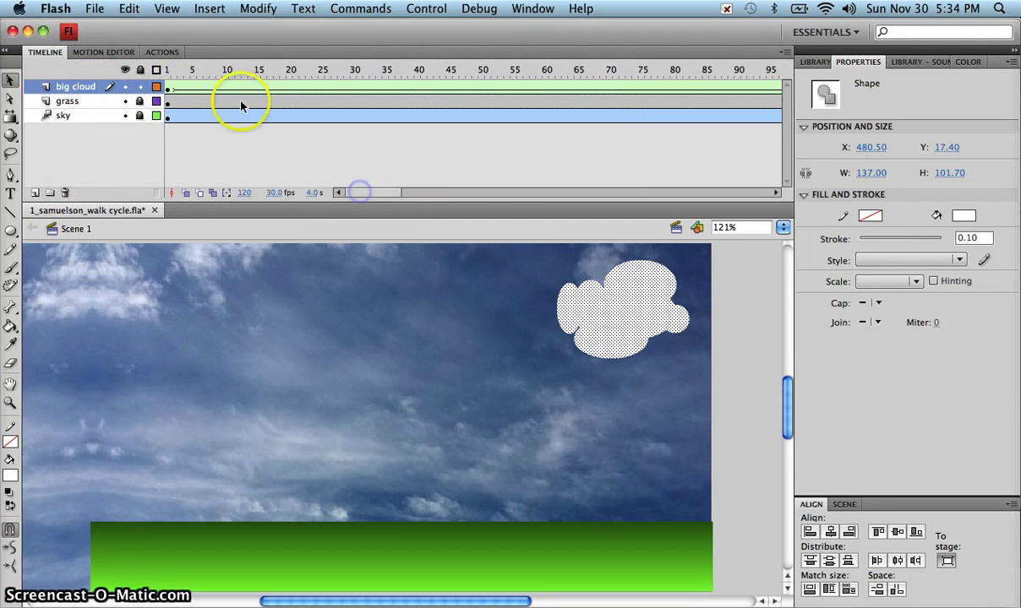
left_click(179, 87)
left_click(91, 87)
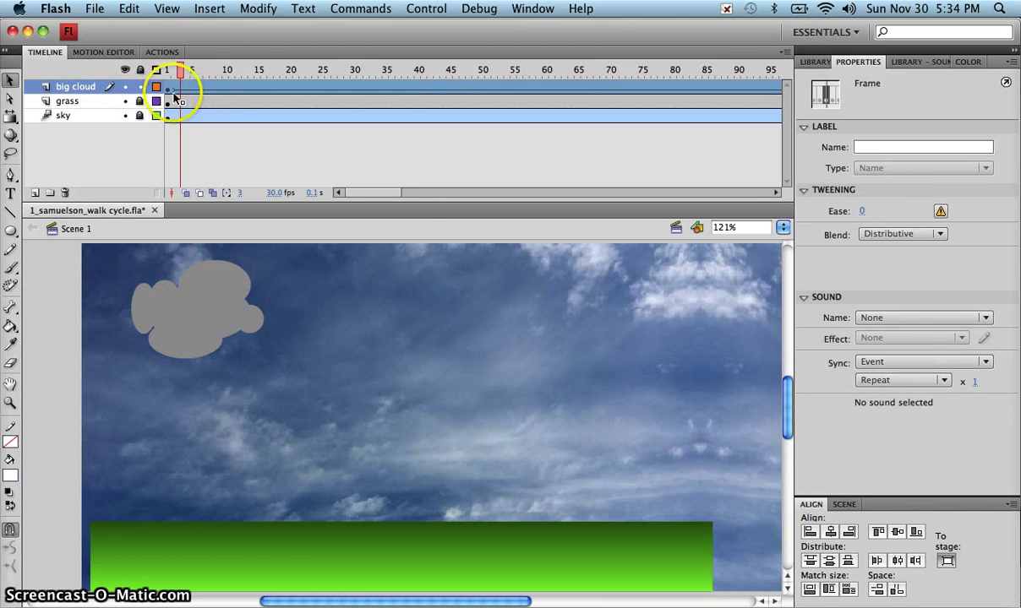
right_click(218, 86)
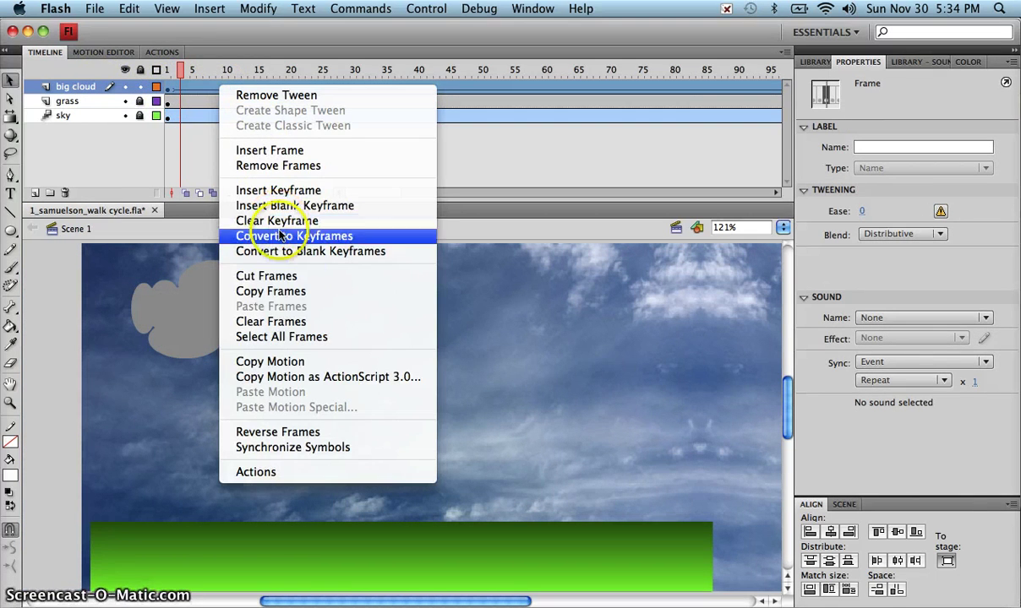
left_click(294, 291)
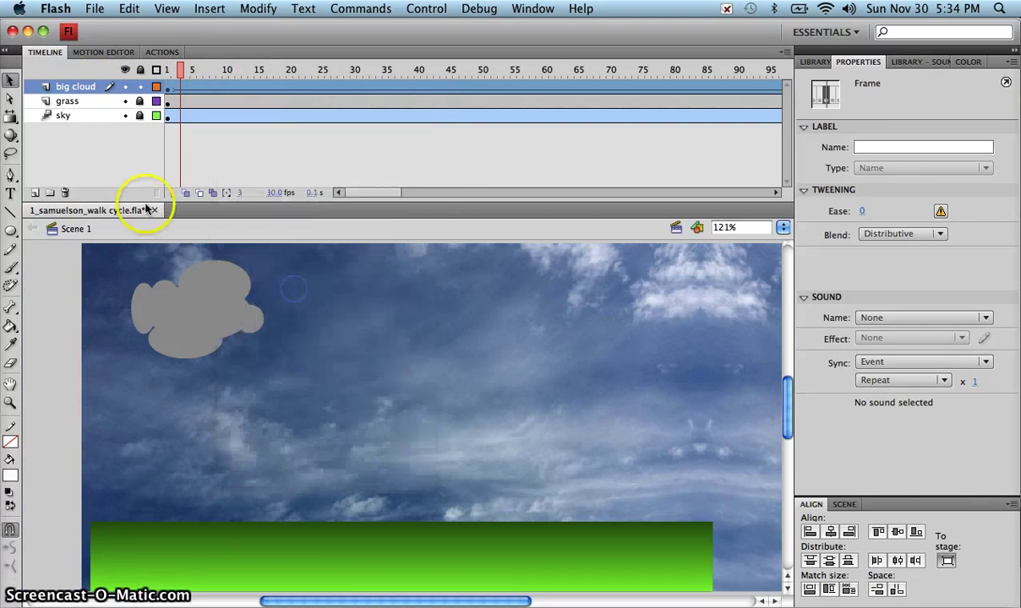
- Add a new layer above big cloud and paste the copied frames into it starting at frame 1
left_click(35, 193)
left_click_drag(212, 98, 169, 93)
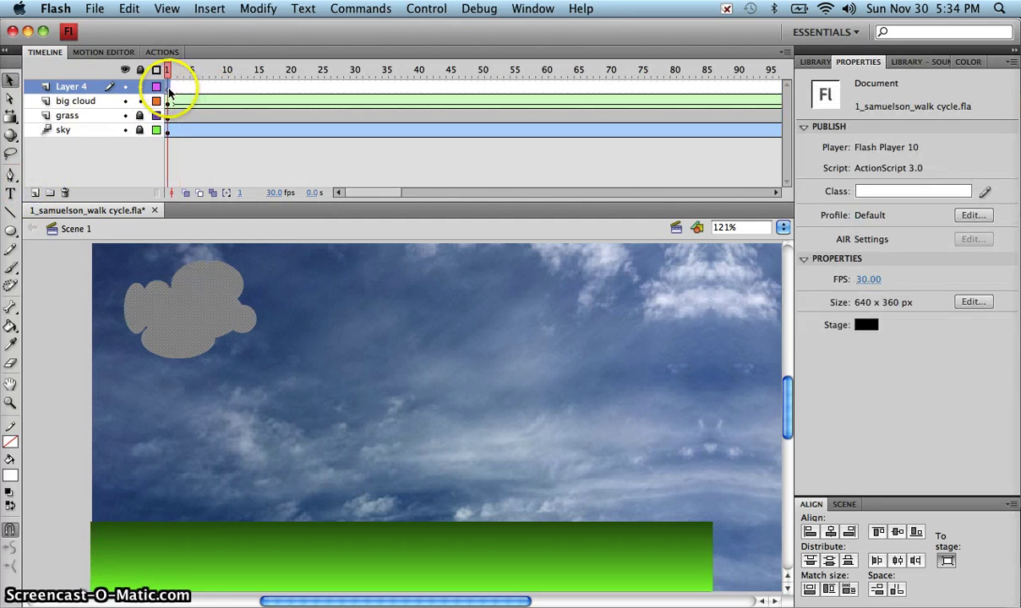
left_click(169, 93)
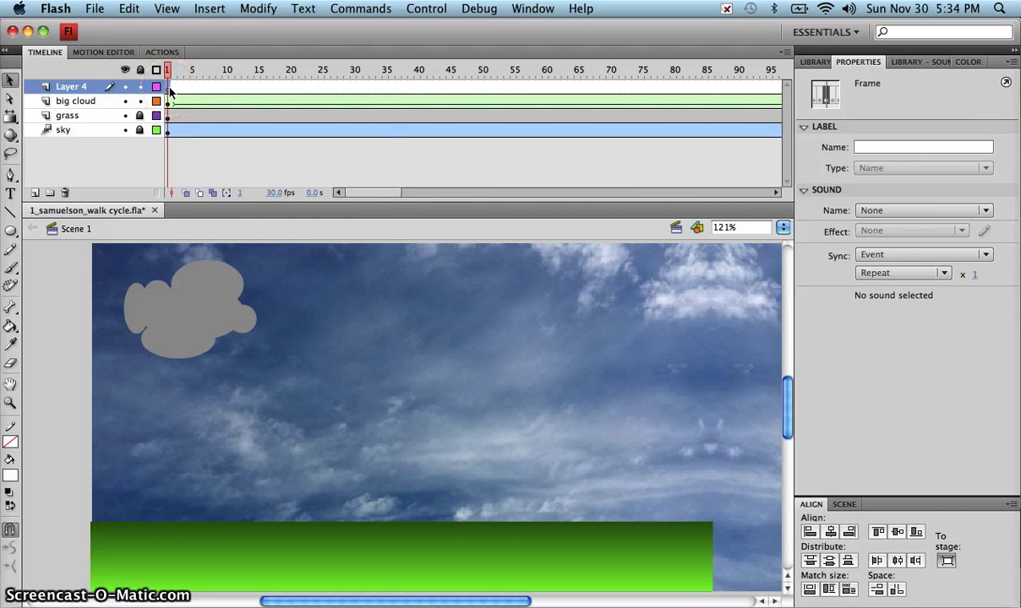
right_click(170, 90)
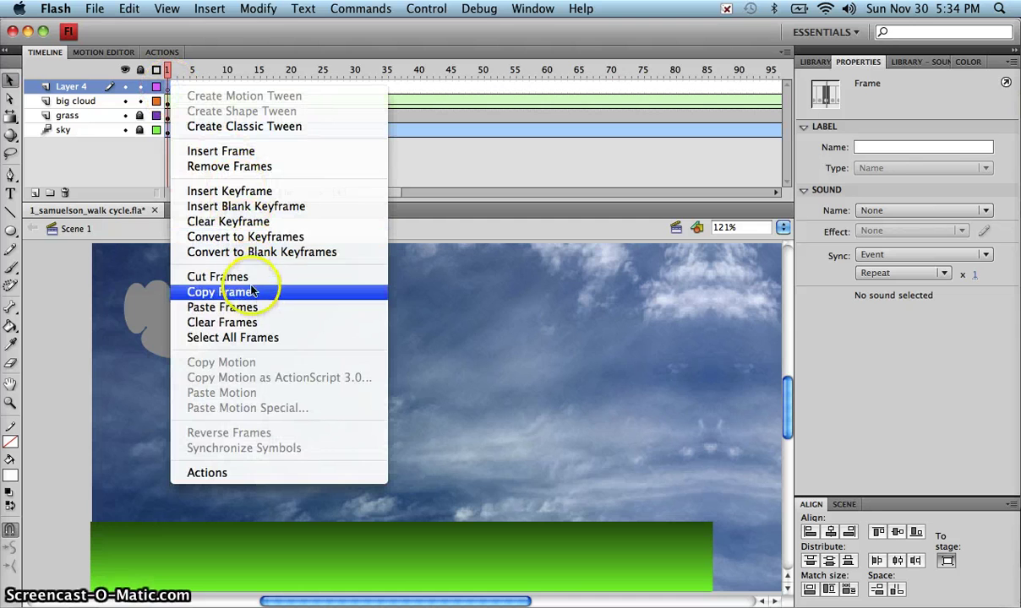
left_click(264, 306)
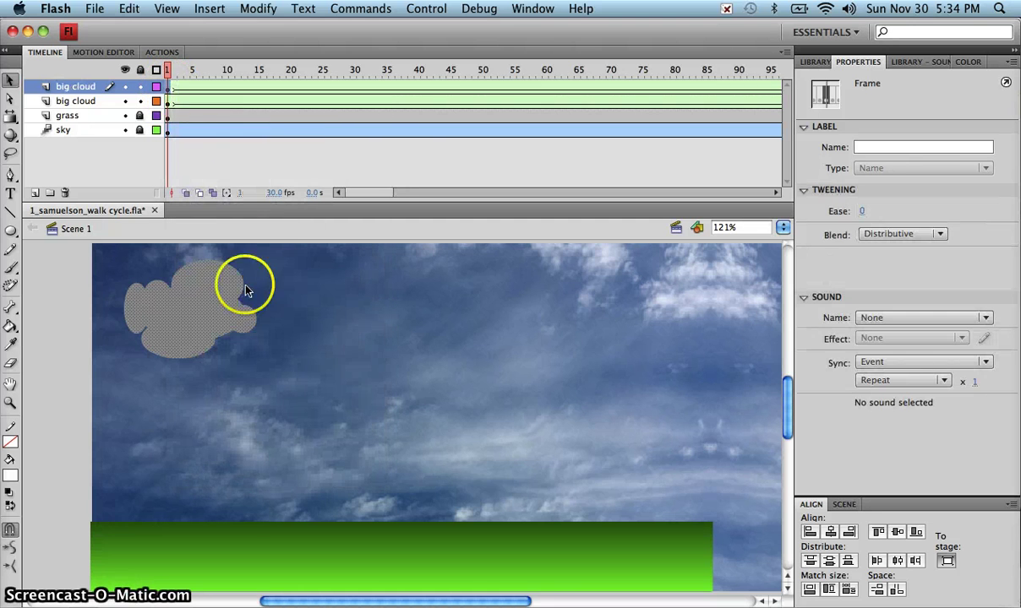
- Rename the duplicated top layer "small cloud" and lock the original big cloud layer
left_click(72, 85)
double_click(73, 86)
left_click(129, 104)
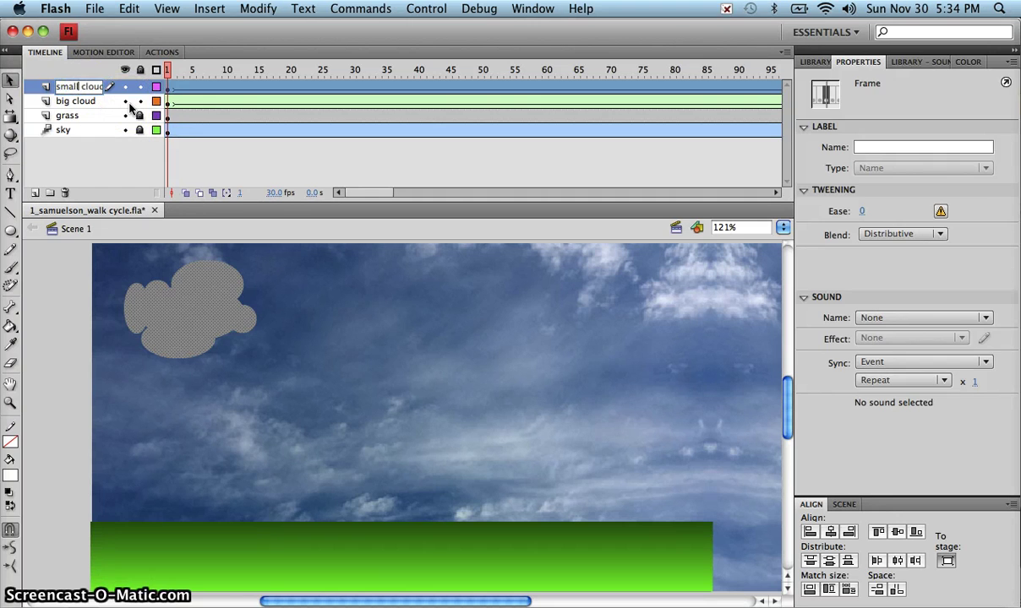
type("small cloud")
mouse_move(130, 104)
left_mouse_down()
mouse_move(102, 118)
mouse_move(200, 97)
left_mouse_up()
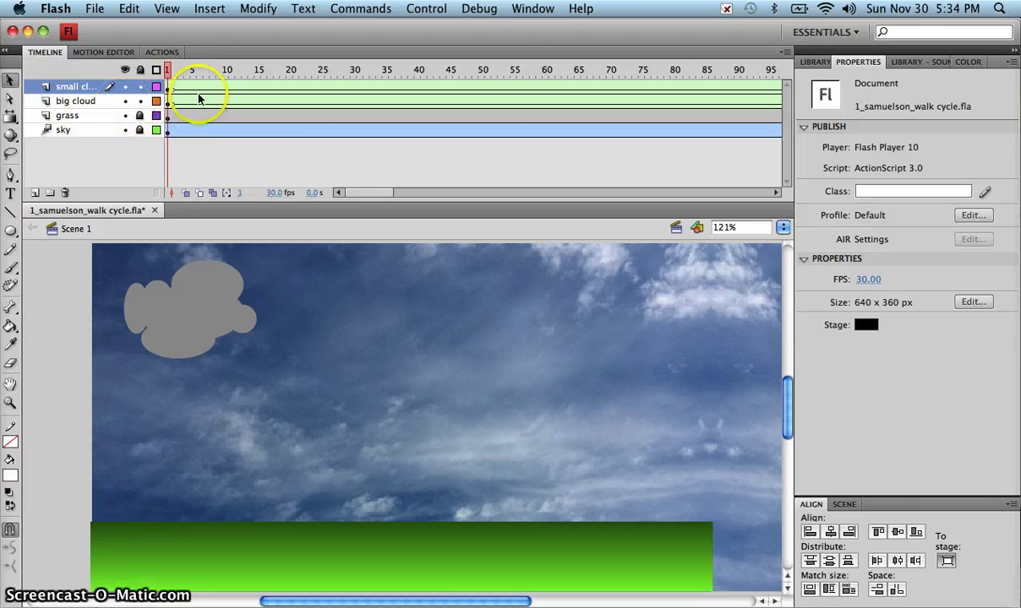
left_click(141, 101)
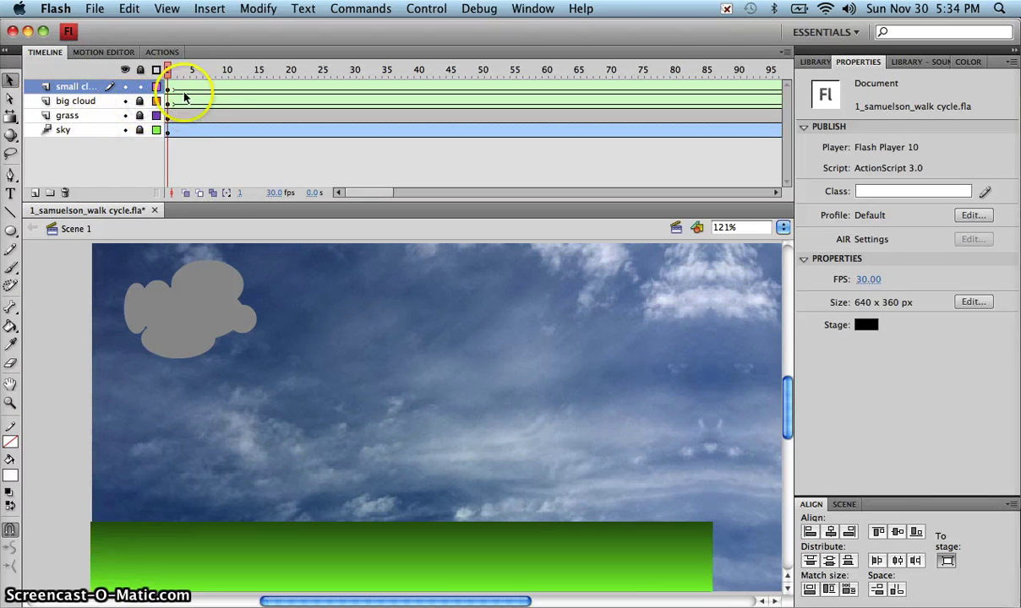
- Move the small cloud at frame 1 straight down below the big cloud, to about Y 110
left_click(169, 88)
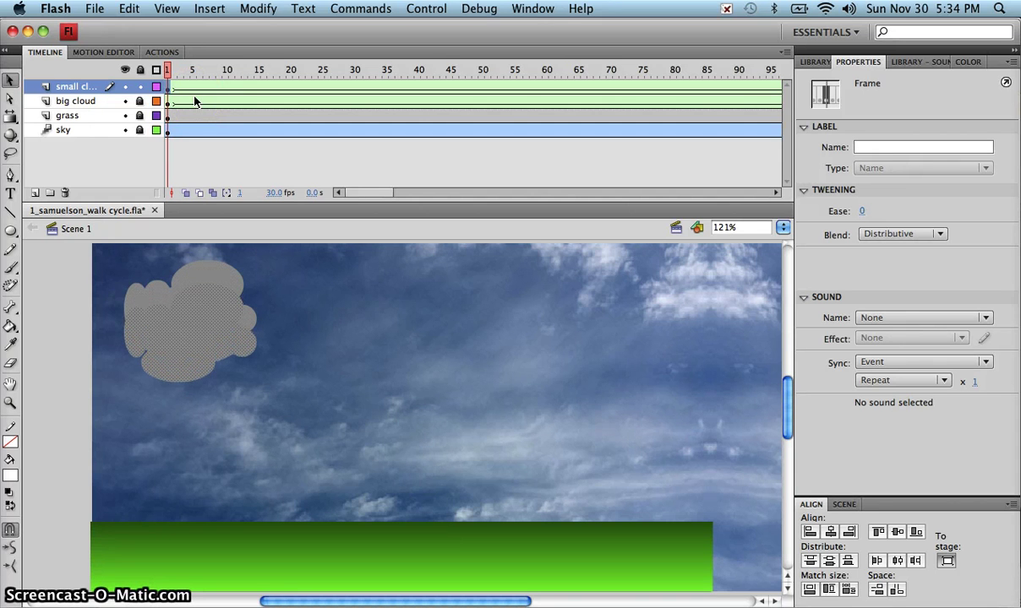
key("shift+Down")
key("shift+Down")
key("shift+Down")
key("shift+Down")
key("shift+Down")
key("shift+Down")
key("shift+Down")
key("shift+Down")
key("shift+Down")
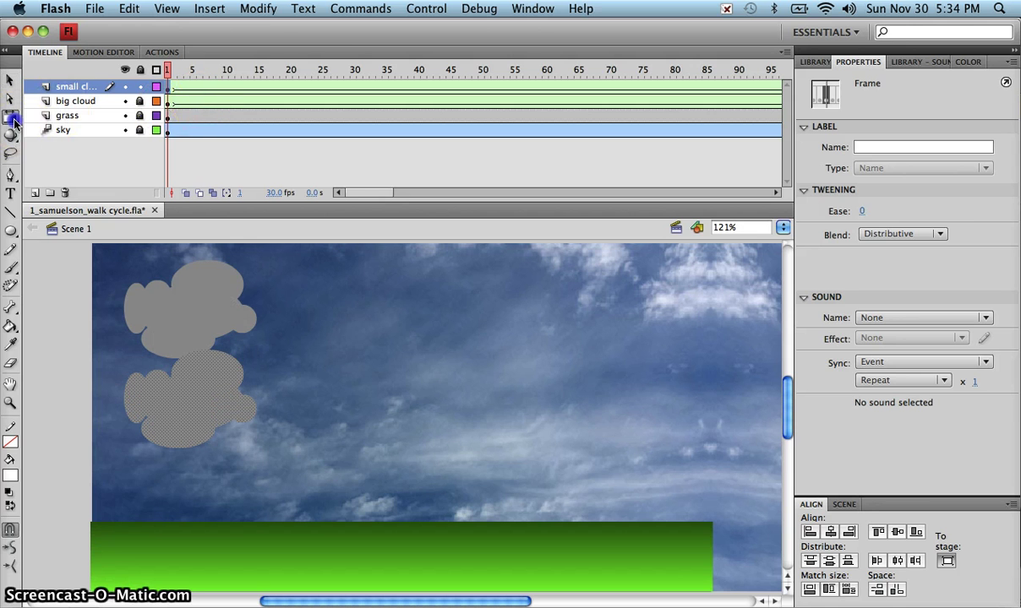
- Scale the small cloud at frame 1 proportionally to about 96 x 71 px and place it at about X 157, Y 119
left_click_drag(10, 117, 40, 124)
left_click(40, 122)
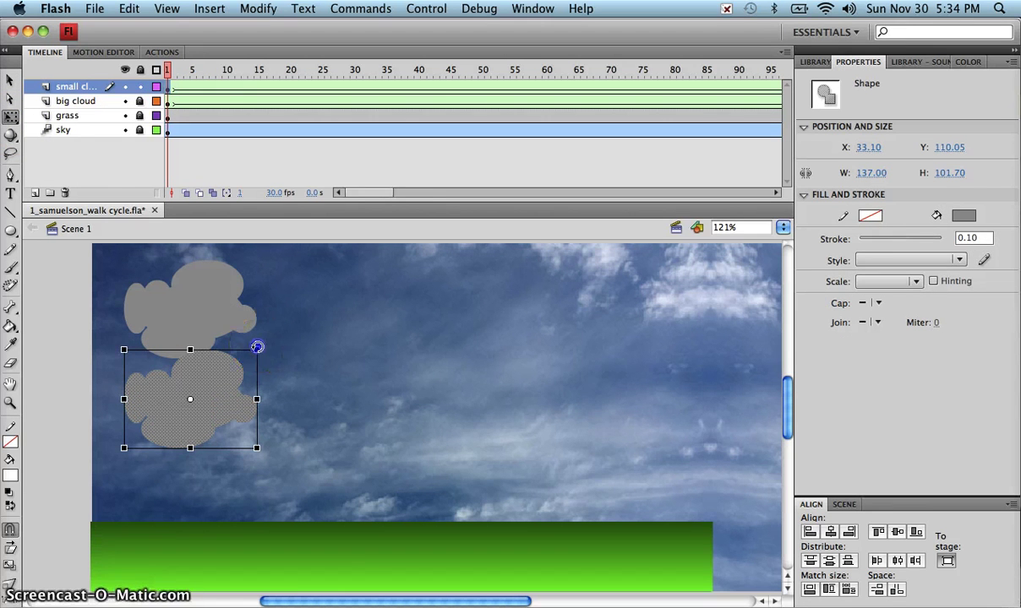
left_click_drag(258, 347, 218, 380)
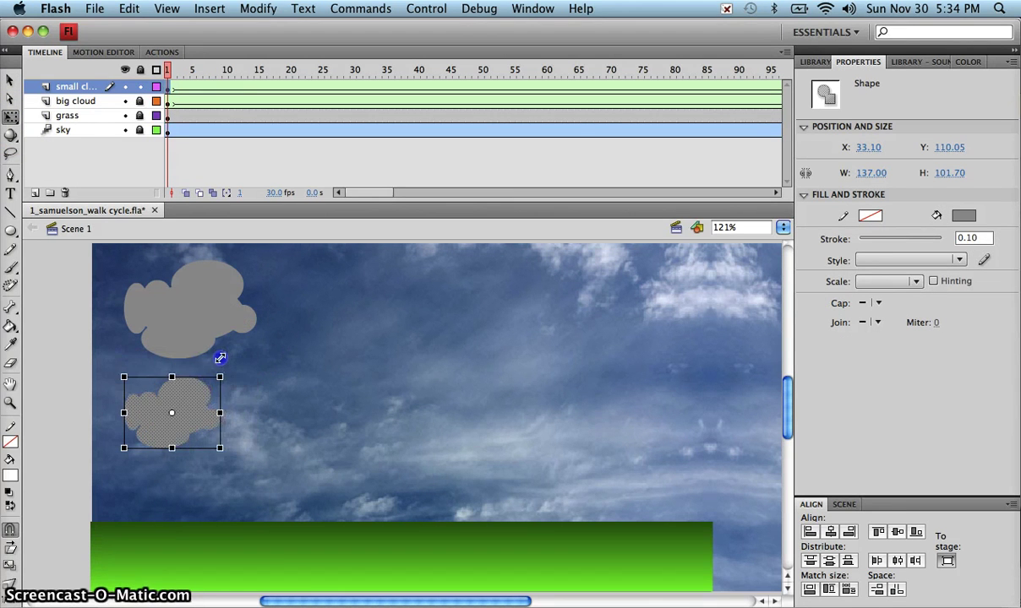
left_click(167, 426)
left_click_drag(187, 419, 307, 393)
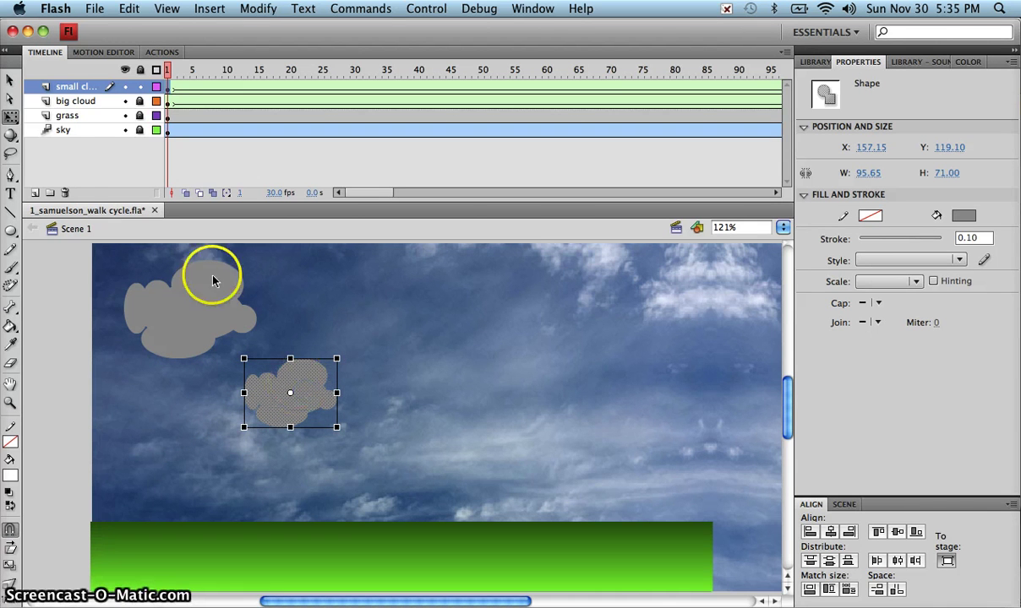
- Reshape the small cloud at frame 1 by pulling its upper, lower, right and left edges outward
left_click(10, 80)
left_click(306, 350)
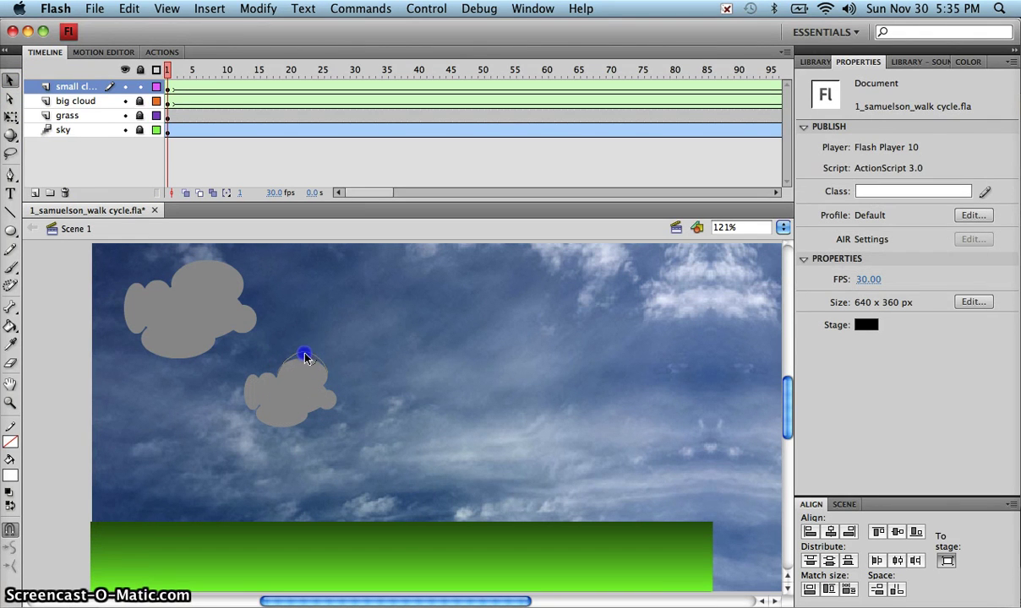
left_click_drag(306, 356, 306, 351)
left_click_drag(341, 395, 306, 423)
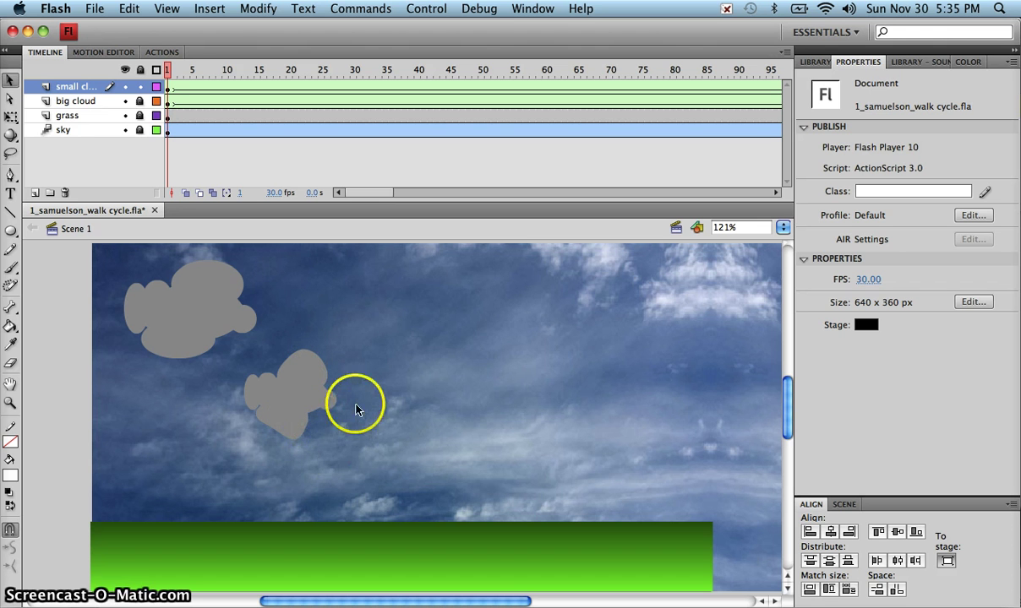
left_click_drag(335, 407, 330, 411)
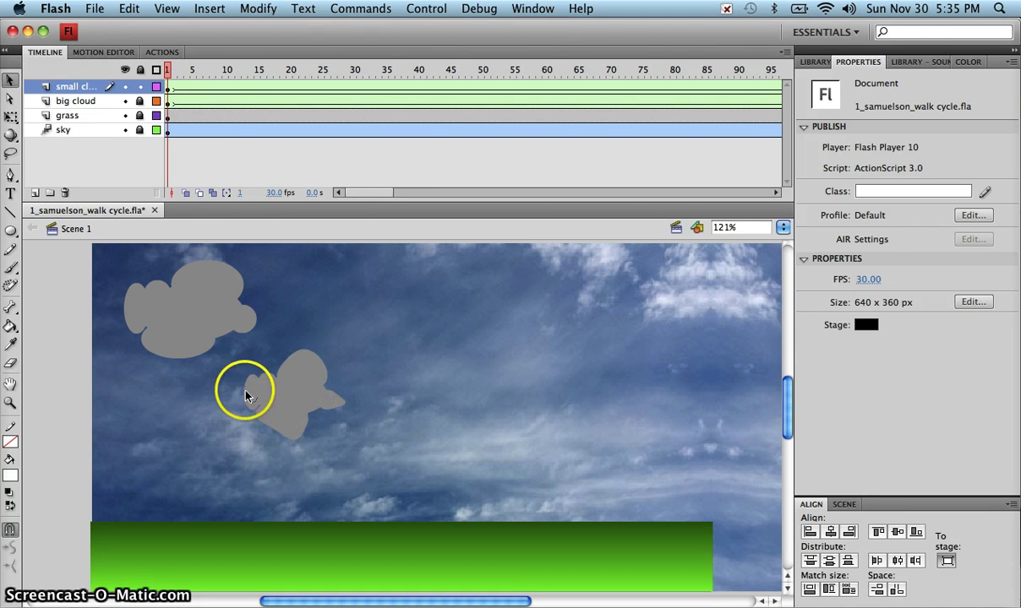
left_click_drag(246, 396, 236, 395)
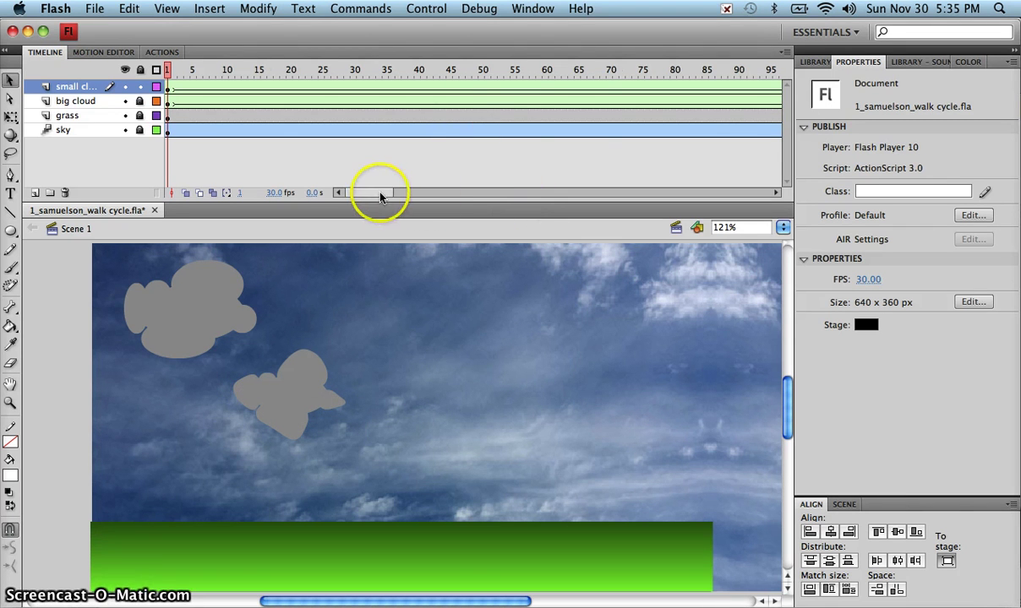
- Remove the surplus frames after frame 120 from the small cloud layer
left_click_drag(381, 194, 416, 196)
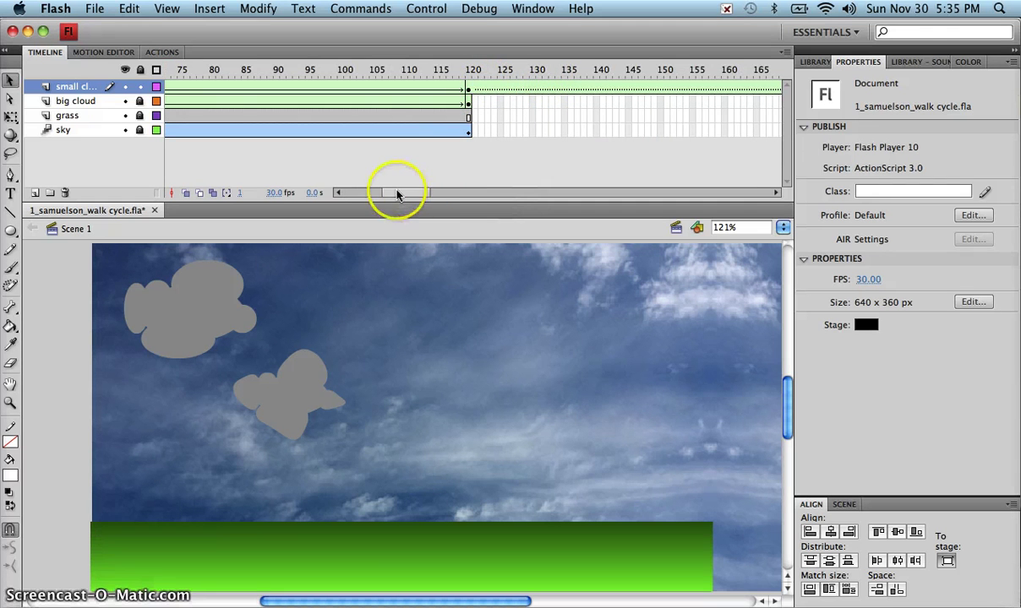
left_click_drag(397, 194, 443, 193)
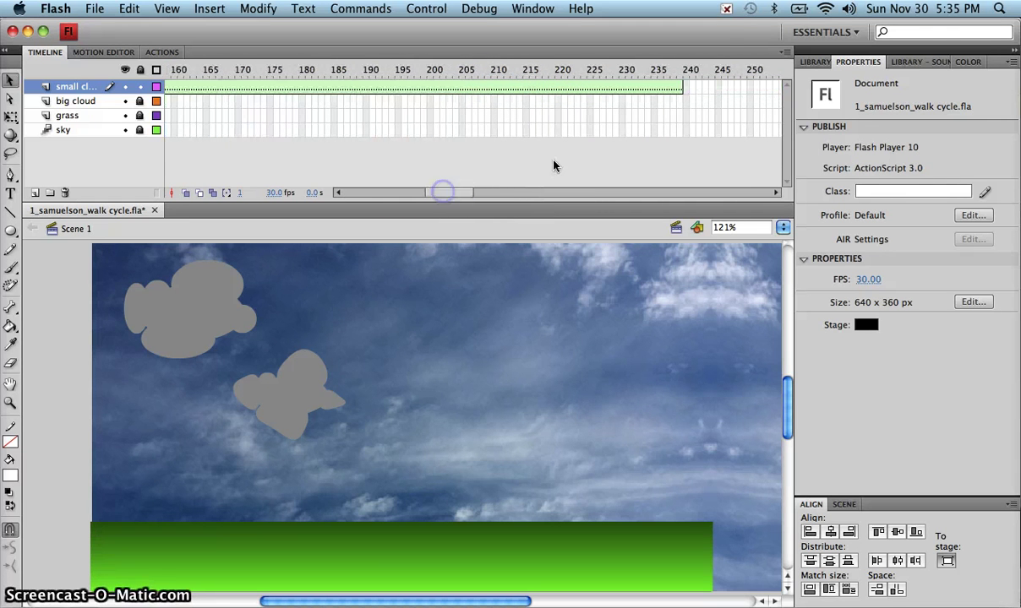
left_click_drag(688, 87, 376, 97)
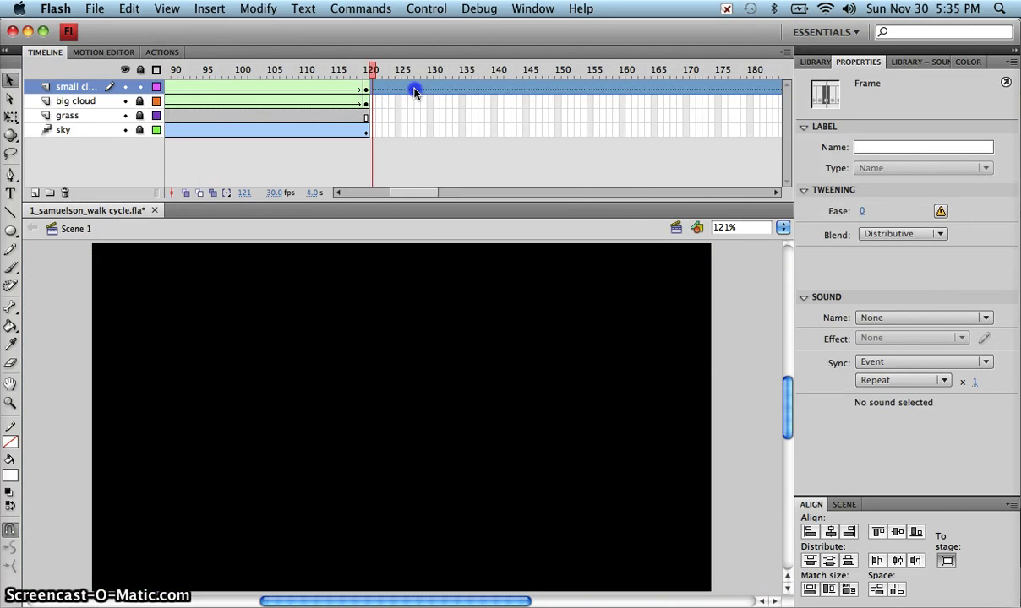
right_click(414, 91)
left_click(473, 168)
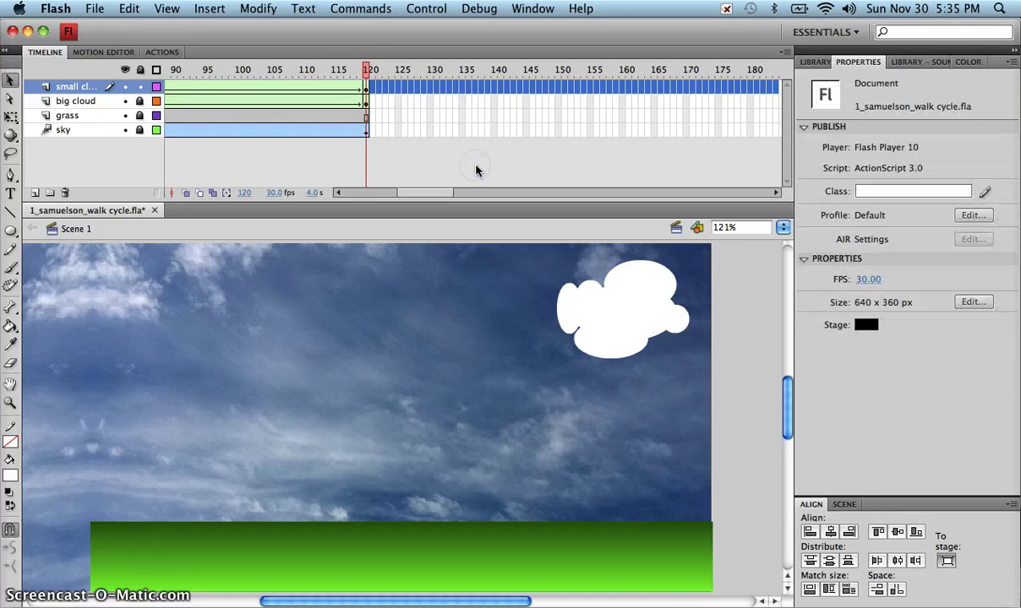
- Move the small cloud at frame 120 straight down below the big cloud, to about Y 119
left_click(365, 67)
left_click(366, 86)
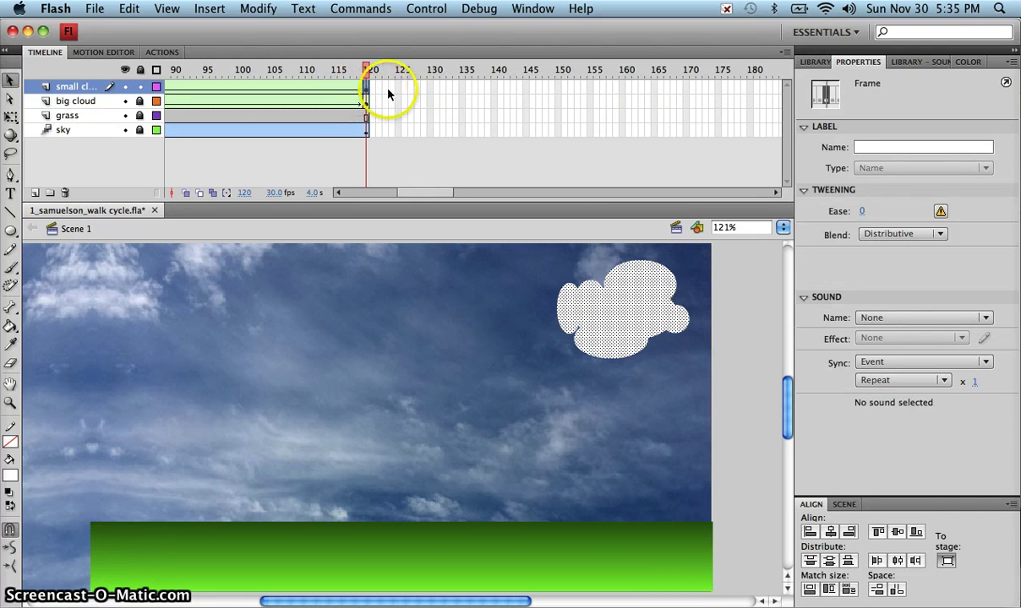
key("shift+Down")
key("shift+Down")
key("shift+Down")
key("shift+Down")
key("shift+Down")
key("shift+Down")
key("shift+Down")
key("shift+Down")
key("shift+Down")
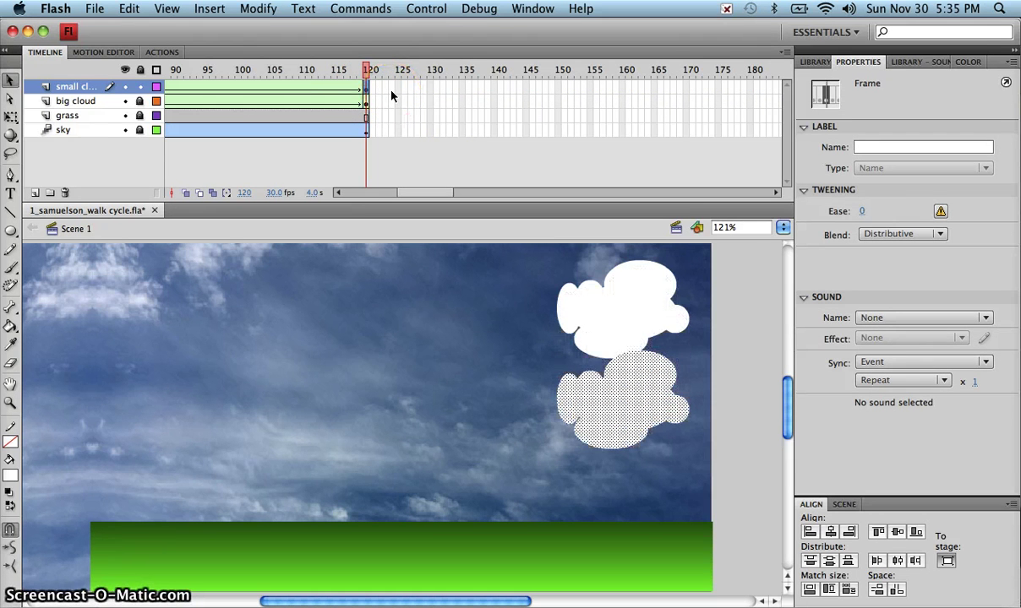
key("shift+Down")
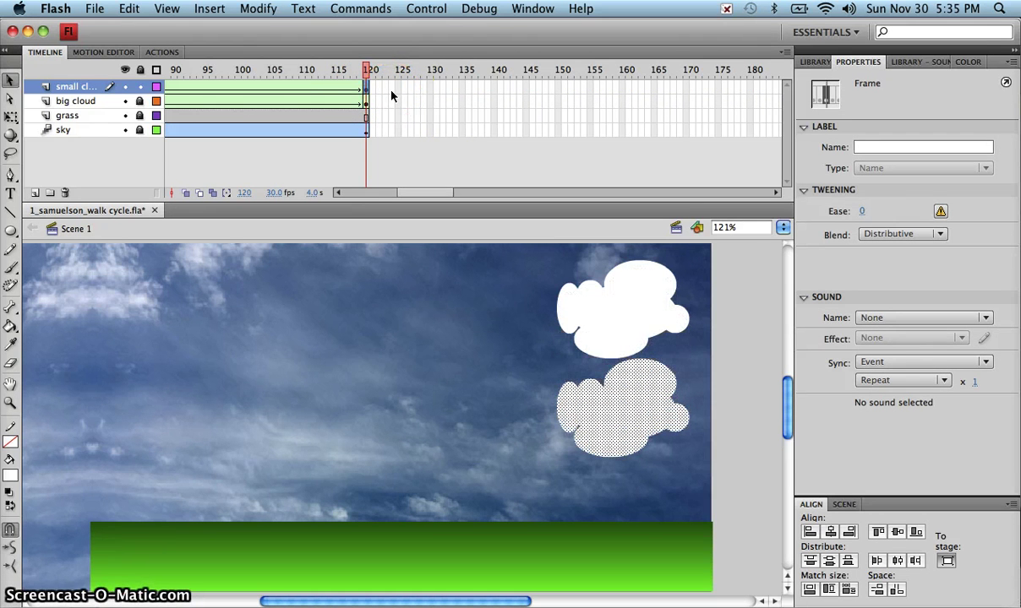
- Scale the small cloud at frame 120 to about 85 x 63 px at about X 429, Y 123, and preview the movie
left_click(12, 120)
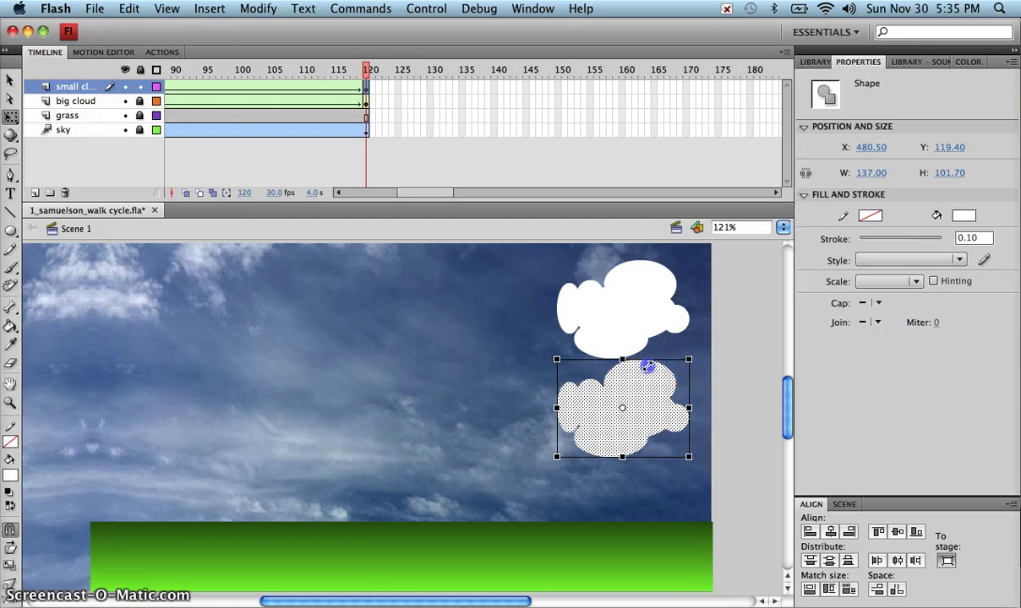
left_click_drag(647, 366, 638, 364)
left_click_drag(606, 428, 567, 399)
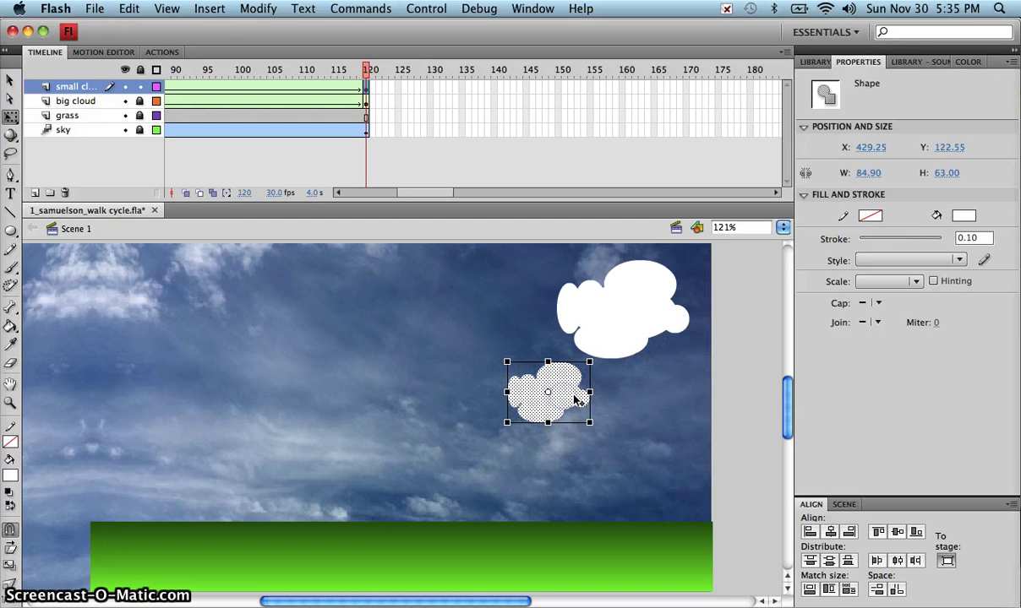
left_click(751, 403)
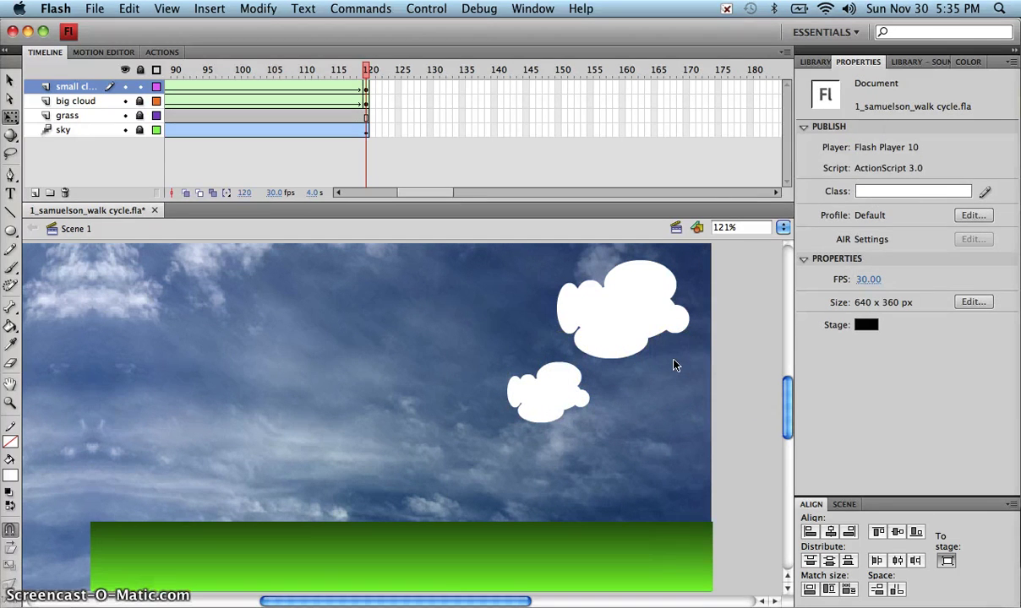
key("super+Return")
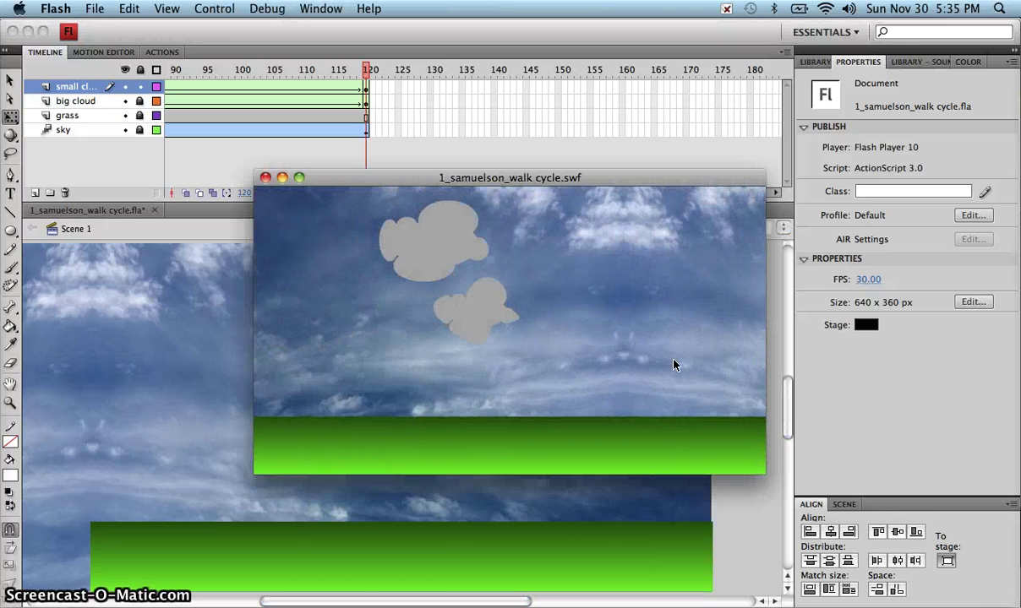